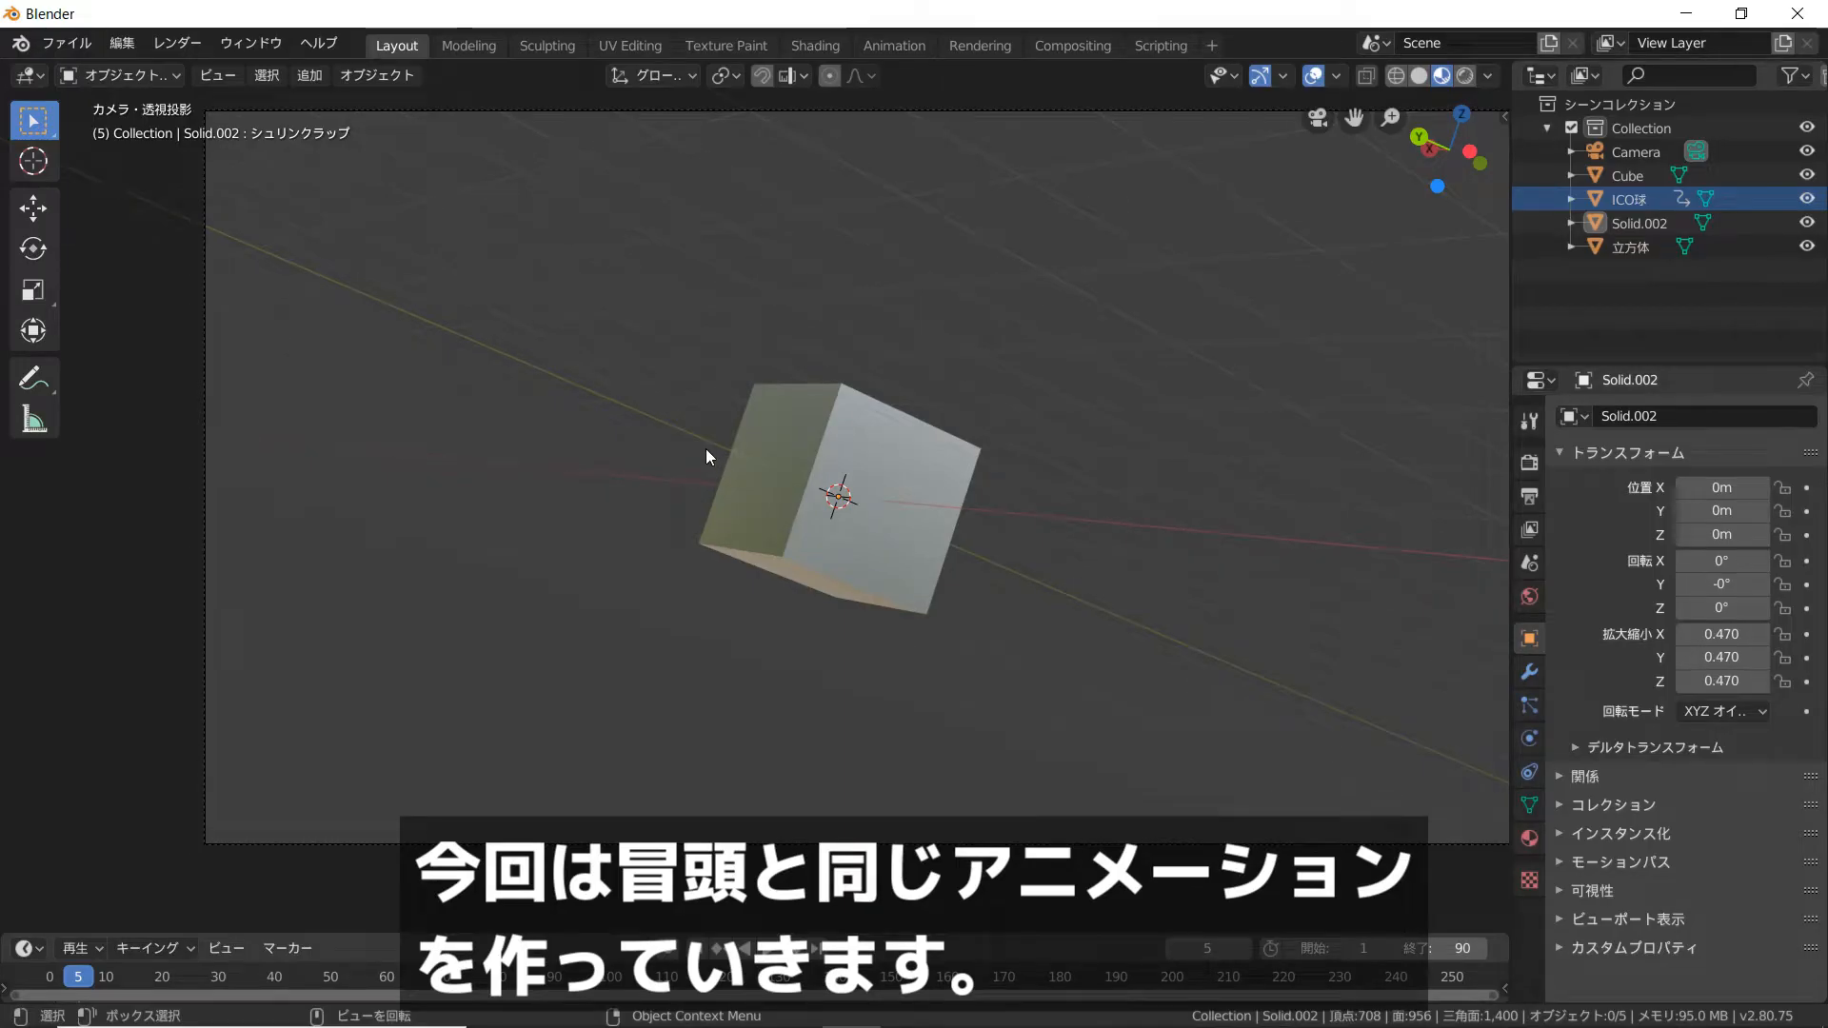
Start a new General file and select the default cube
key("ctrl+n")
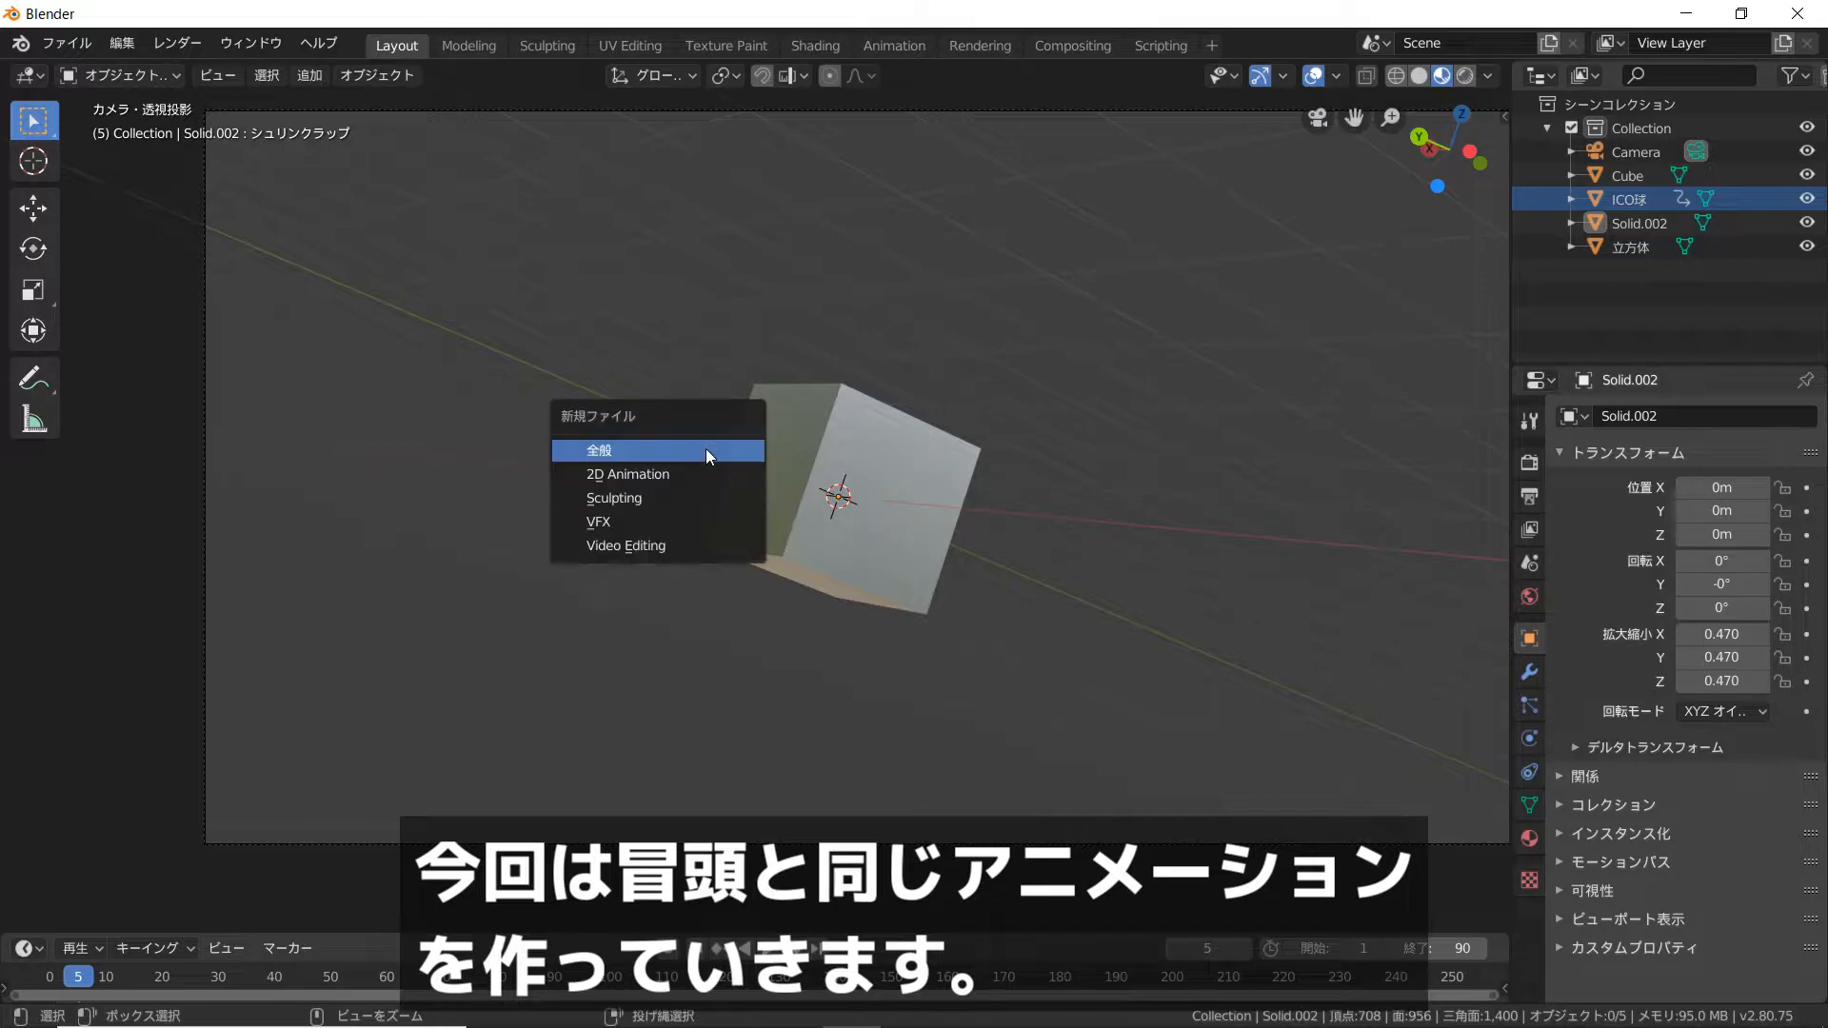
left_click(706, 449)
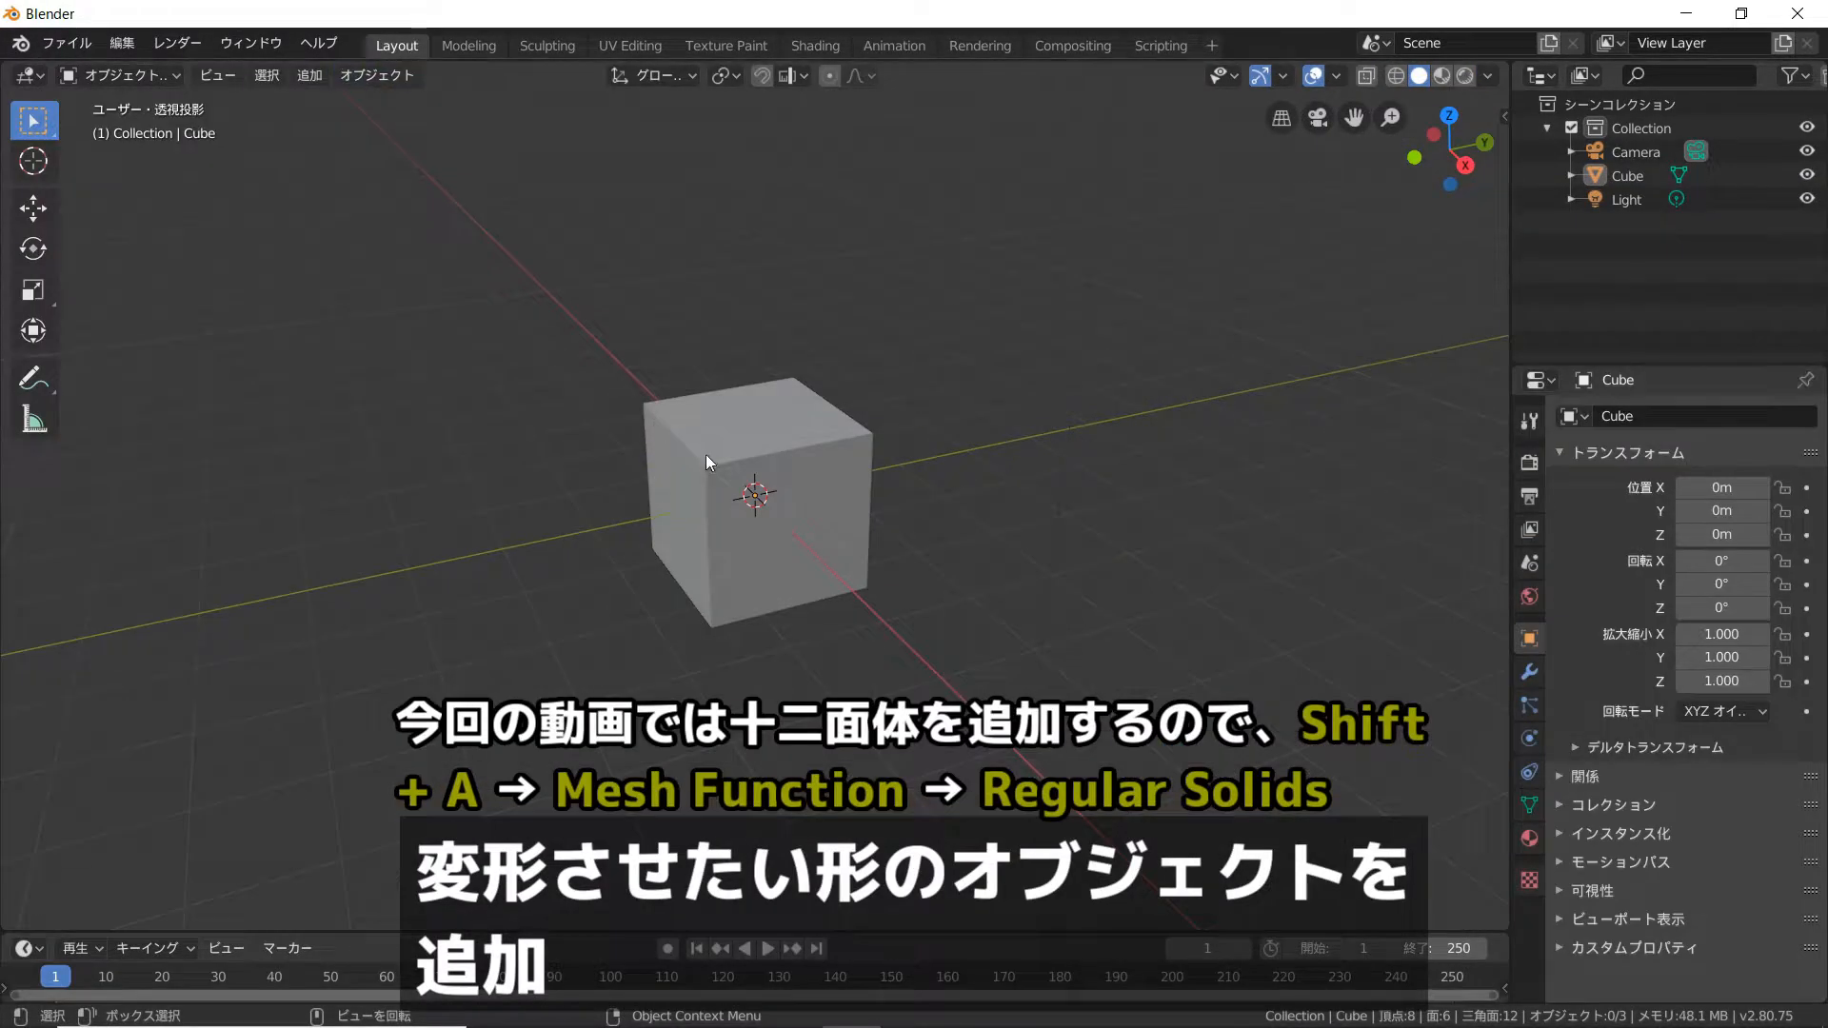
scroll(705, 462, "up", 2)
left_click(706, 471)
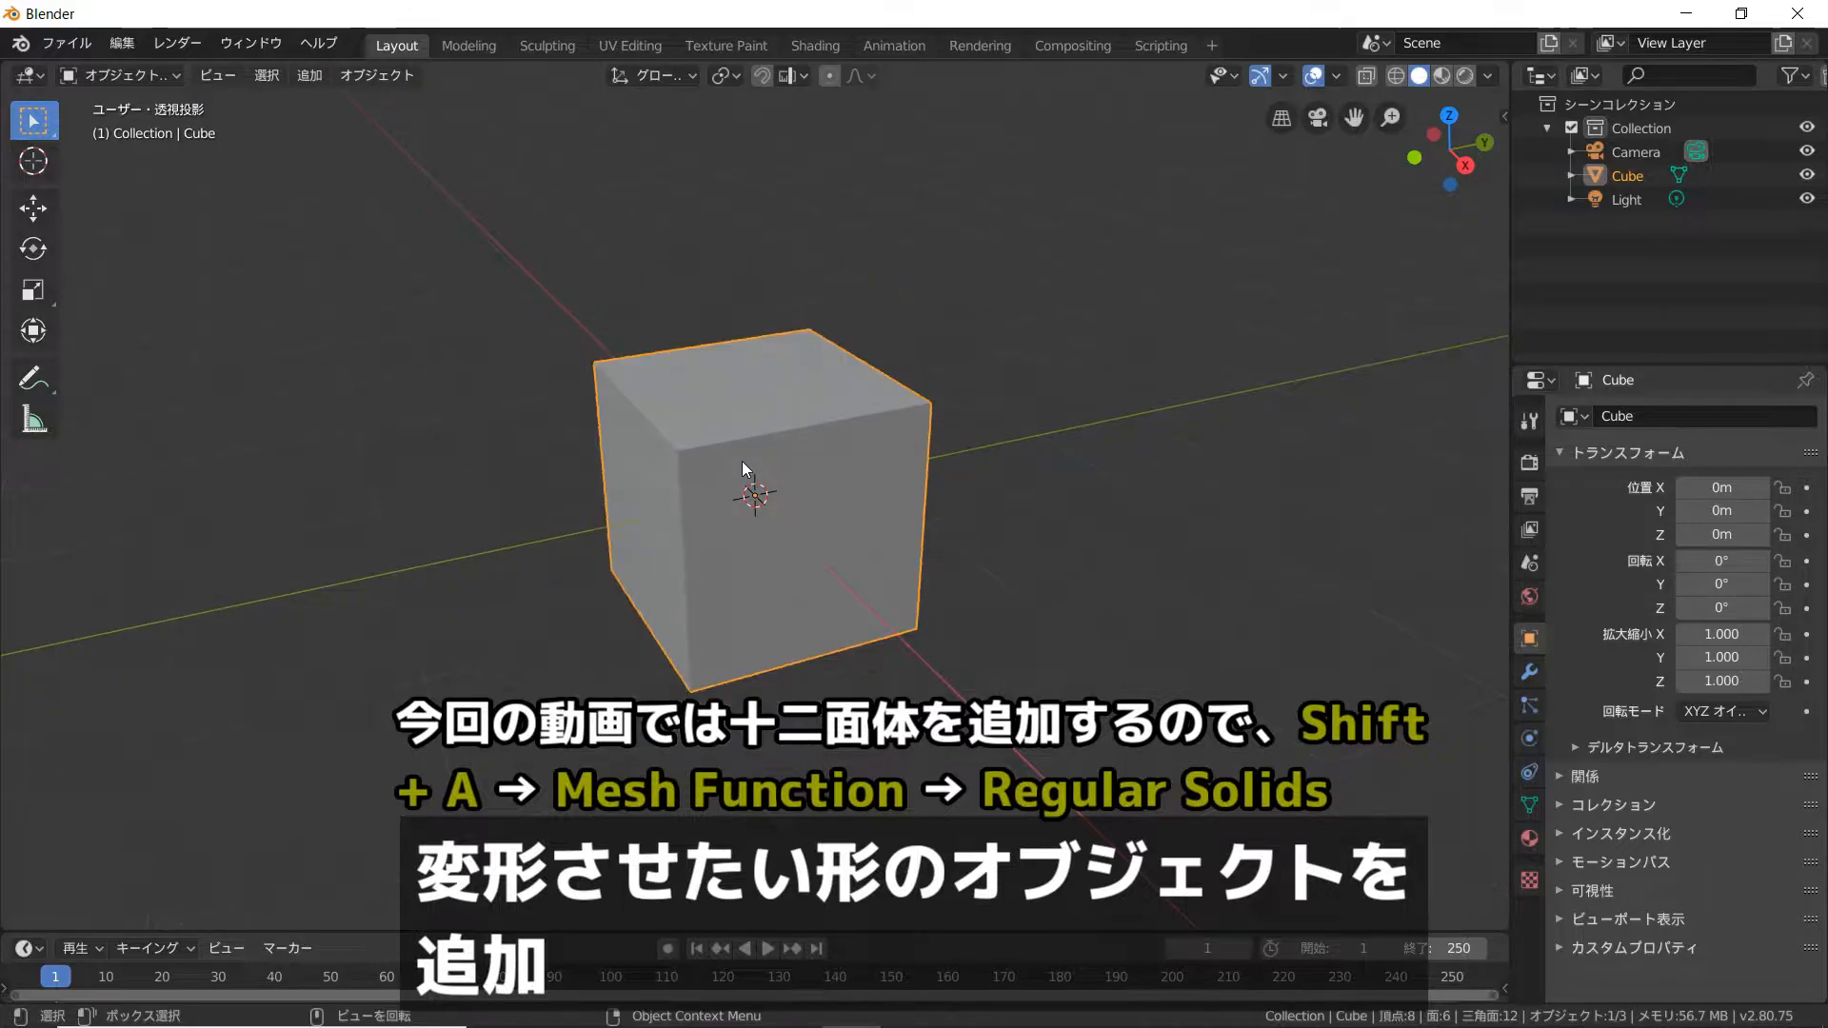
Add a Regular Solids mesh at the origin and set its source to Dodecahedron
key("shift+a")
mouse_move(733, 501)
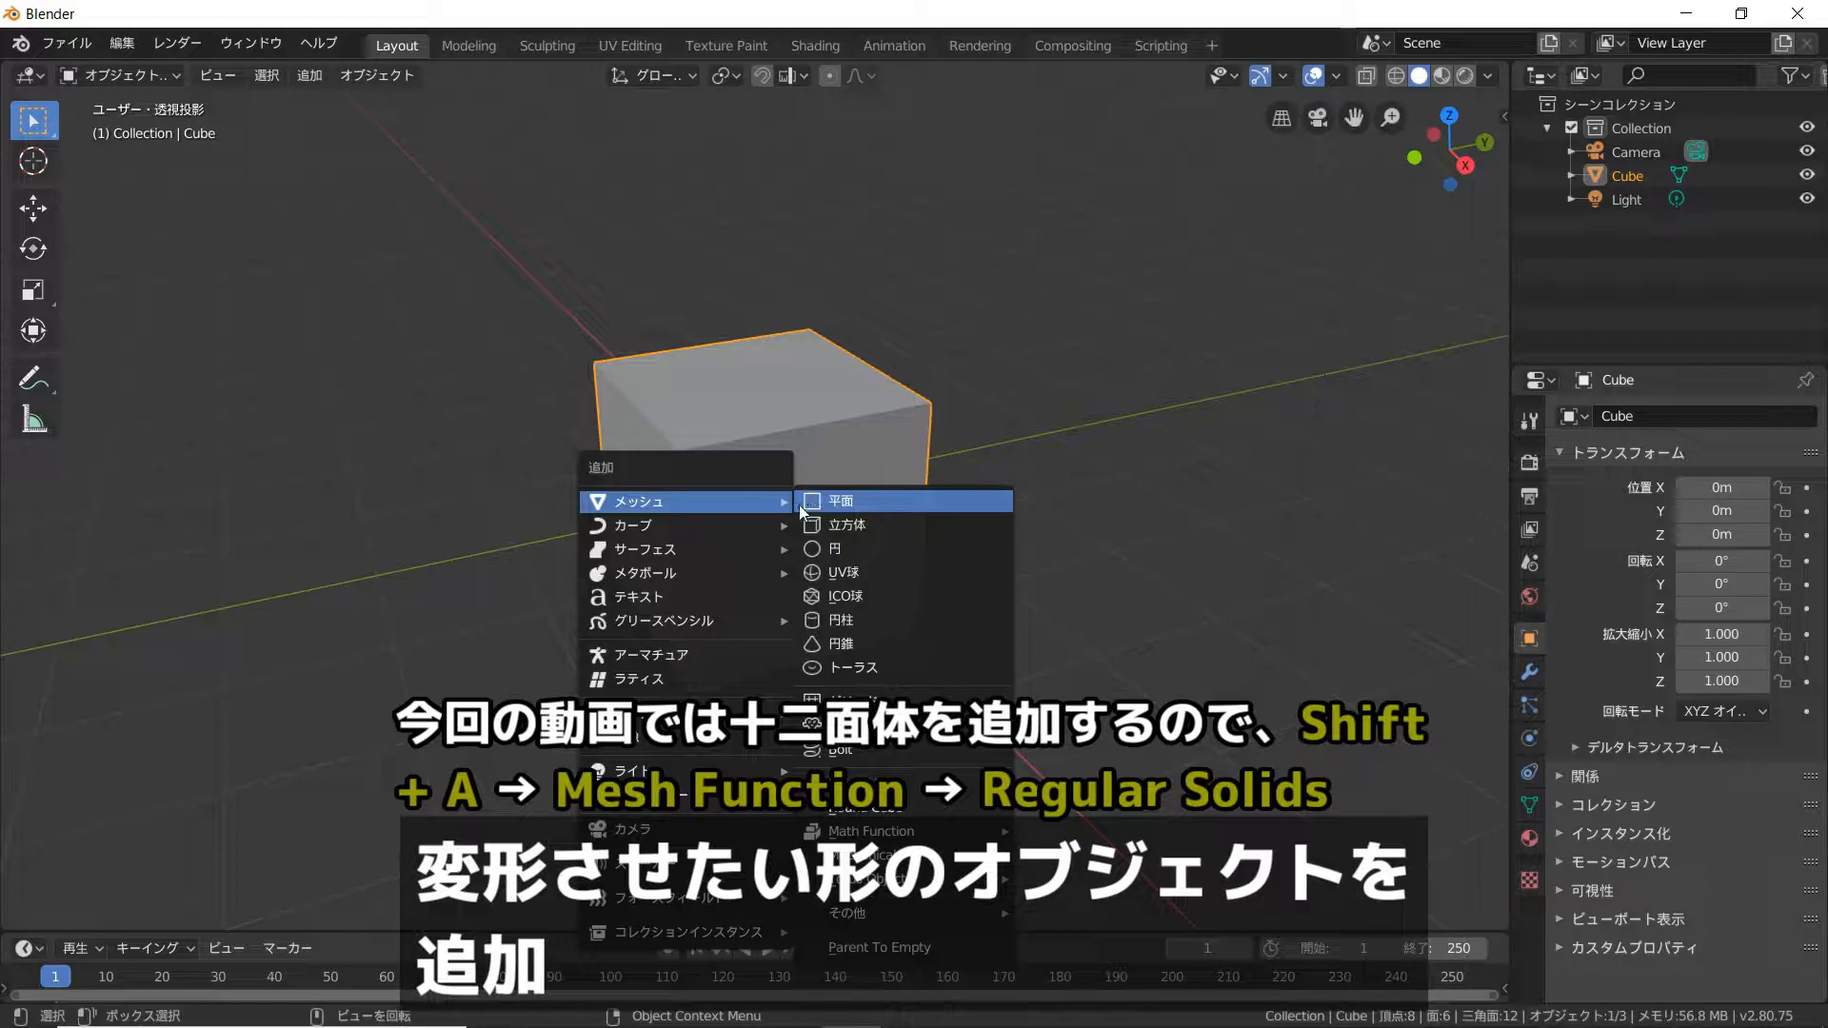
mouse_move(886, 856)
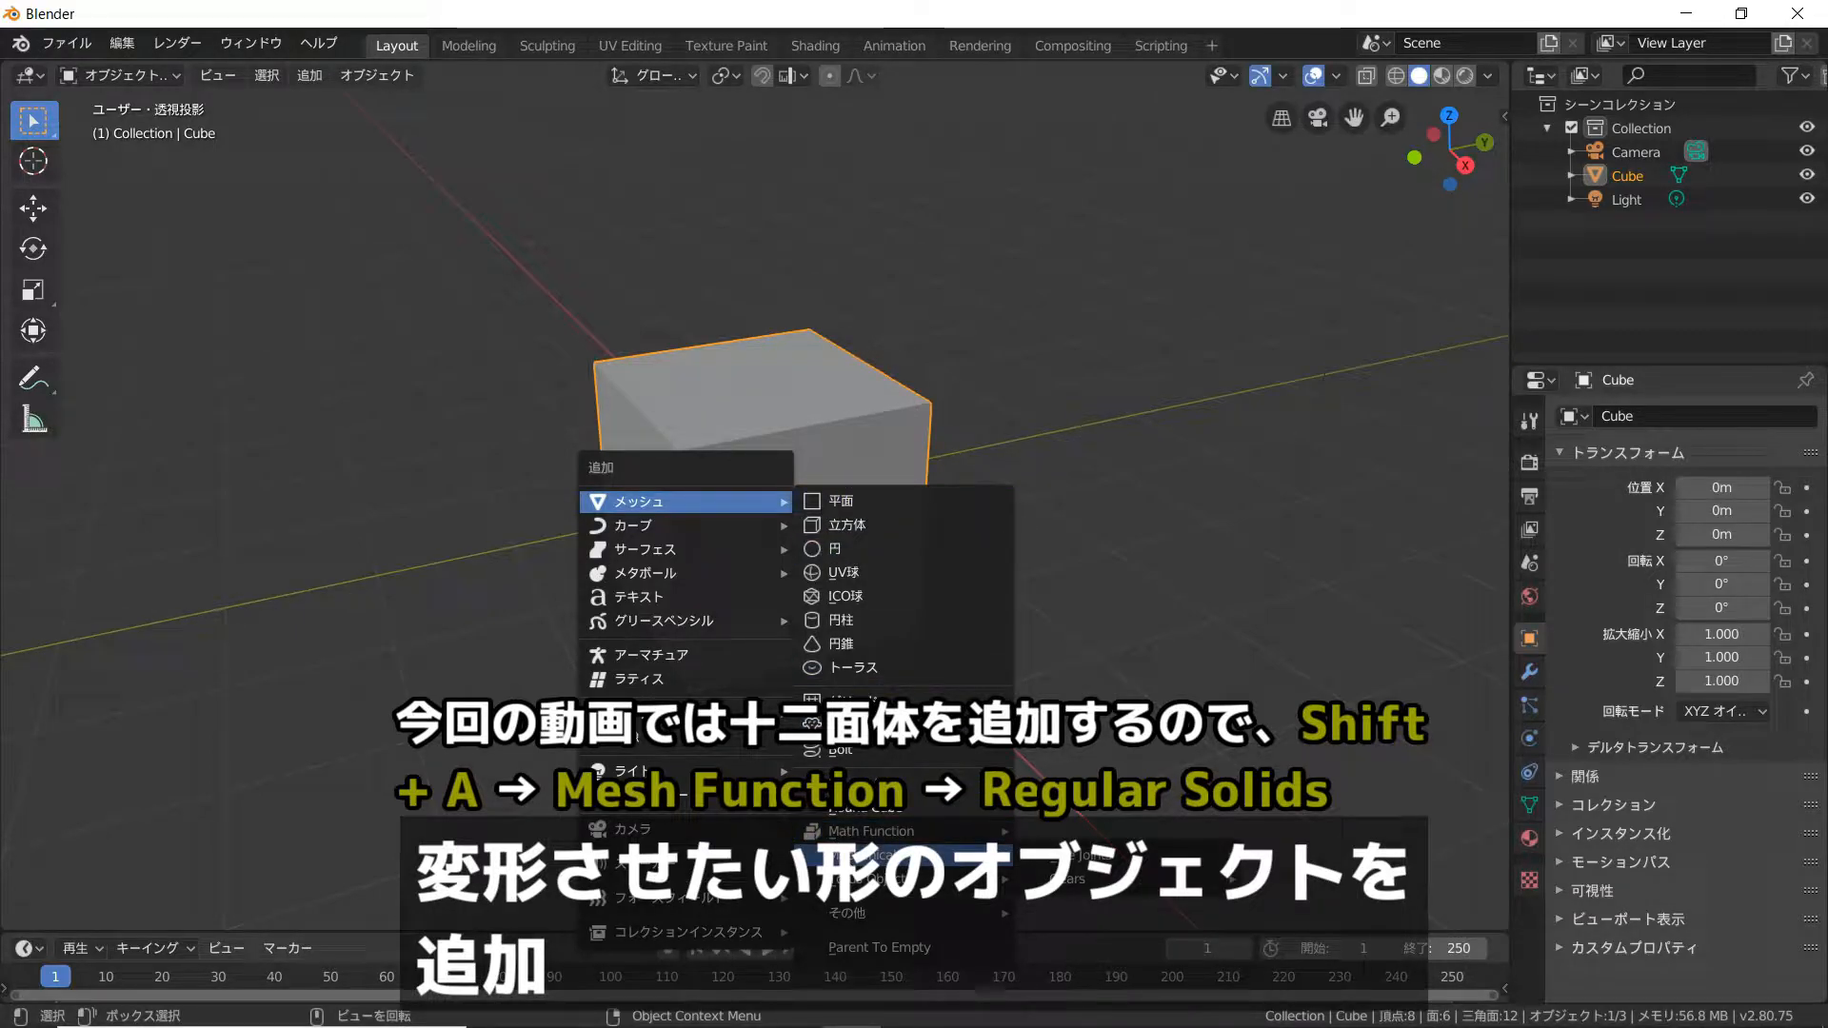
left_click(1066, 878)
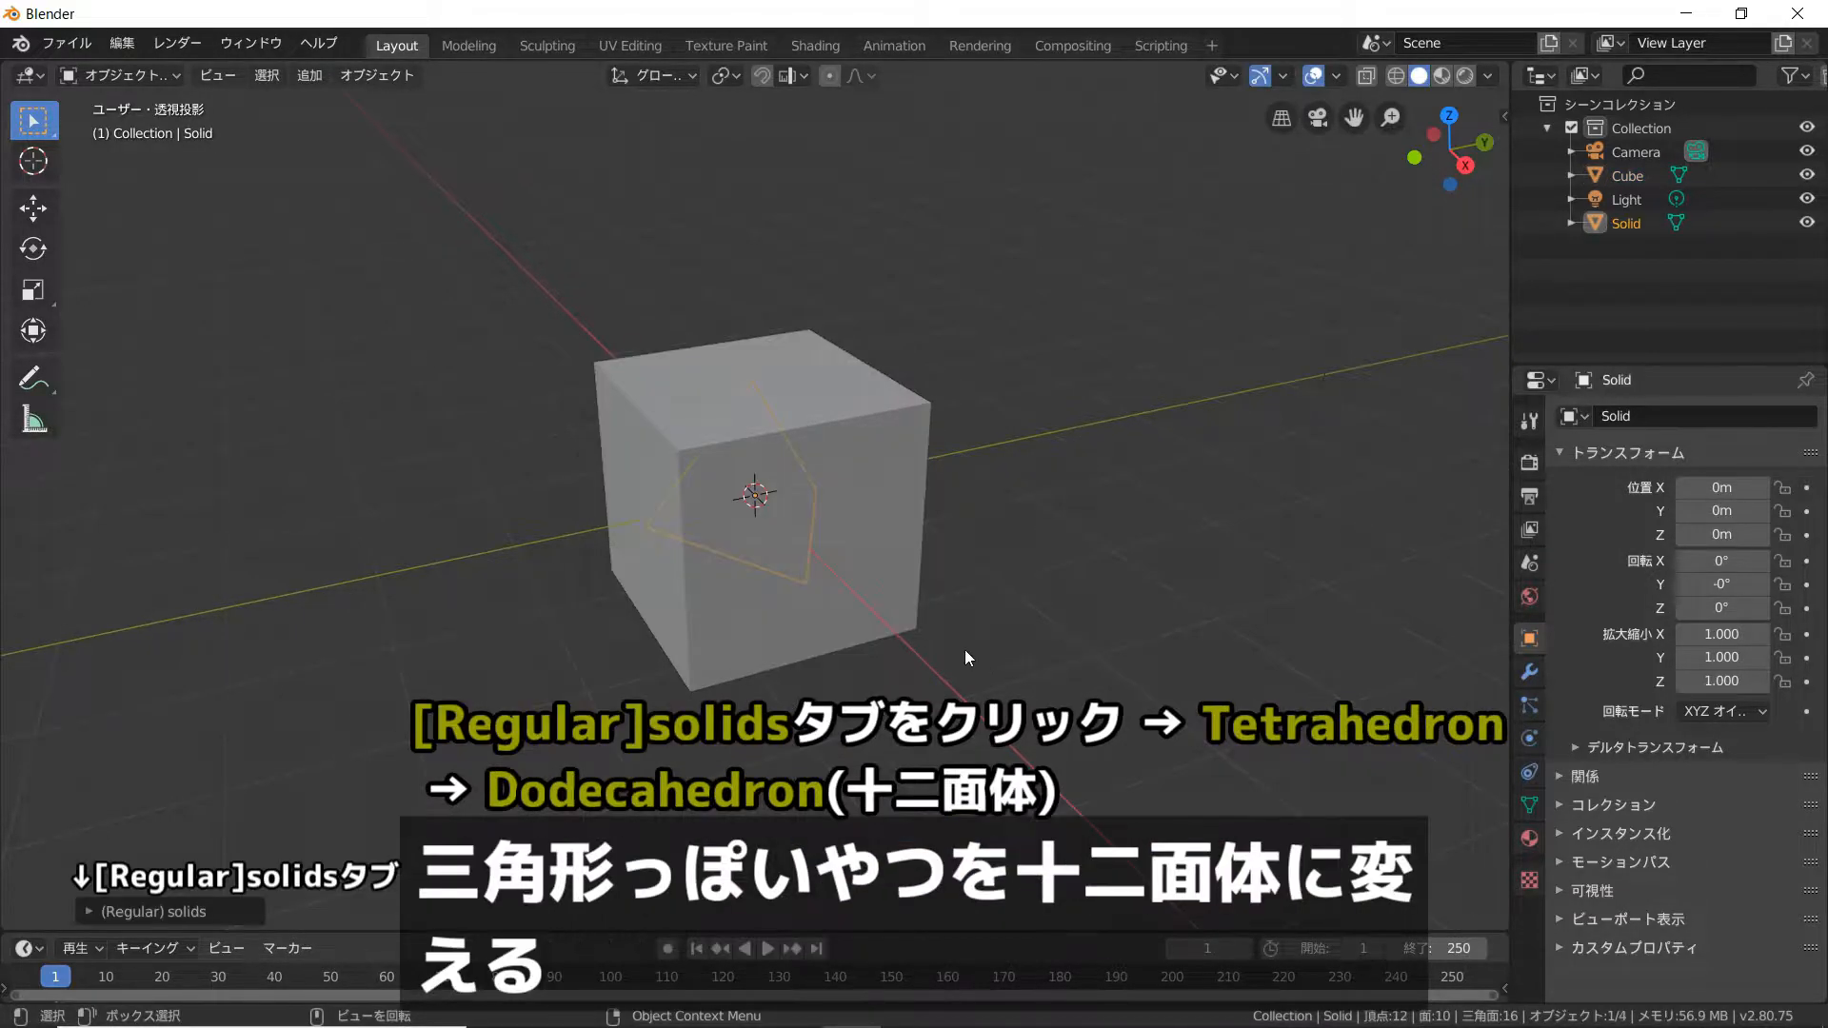
scroll(952, 633, "down", 3)
scroll(947, 625, "up", 2)
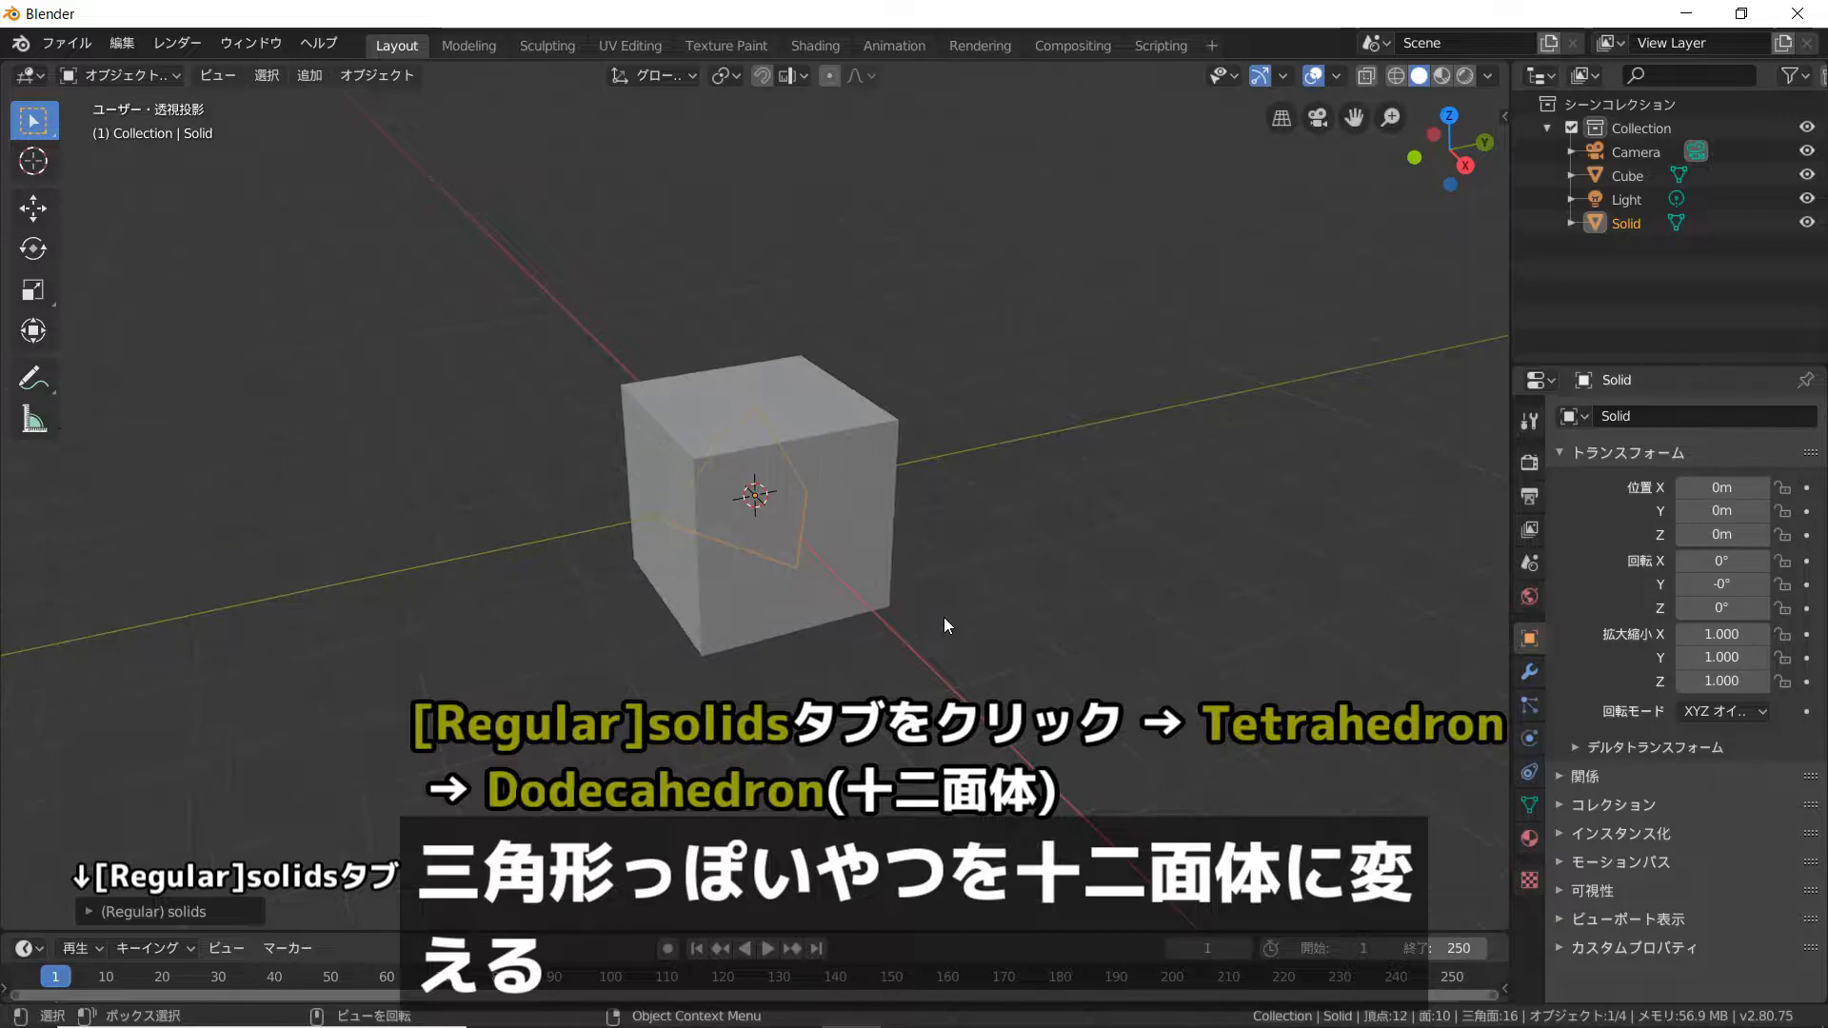
left_click(202, 912)
left_click(303, 723)
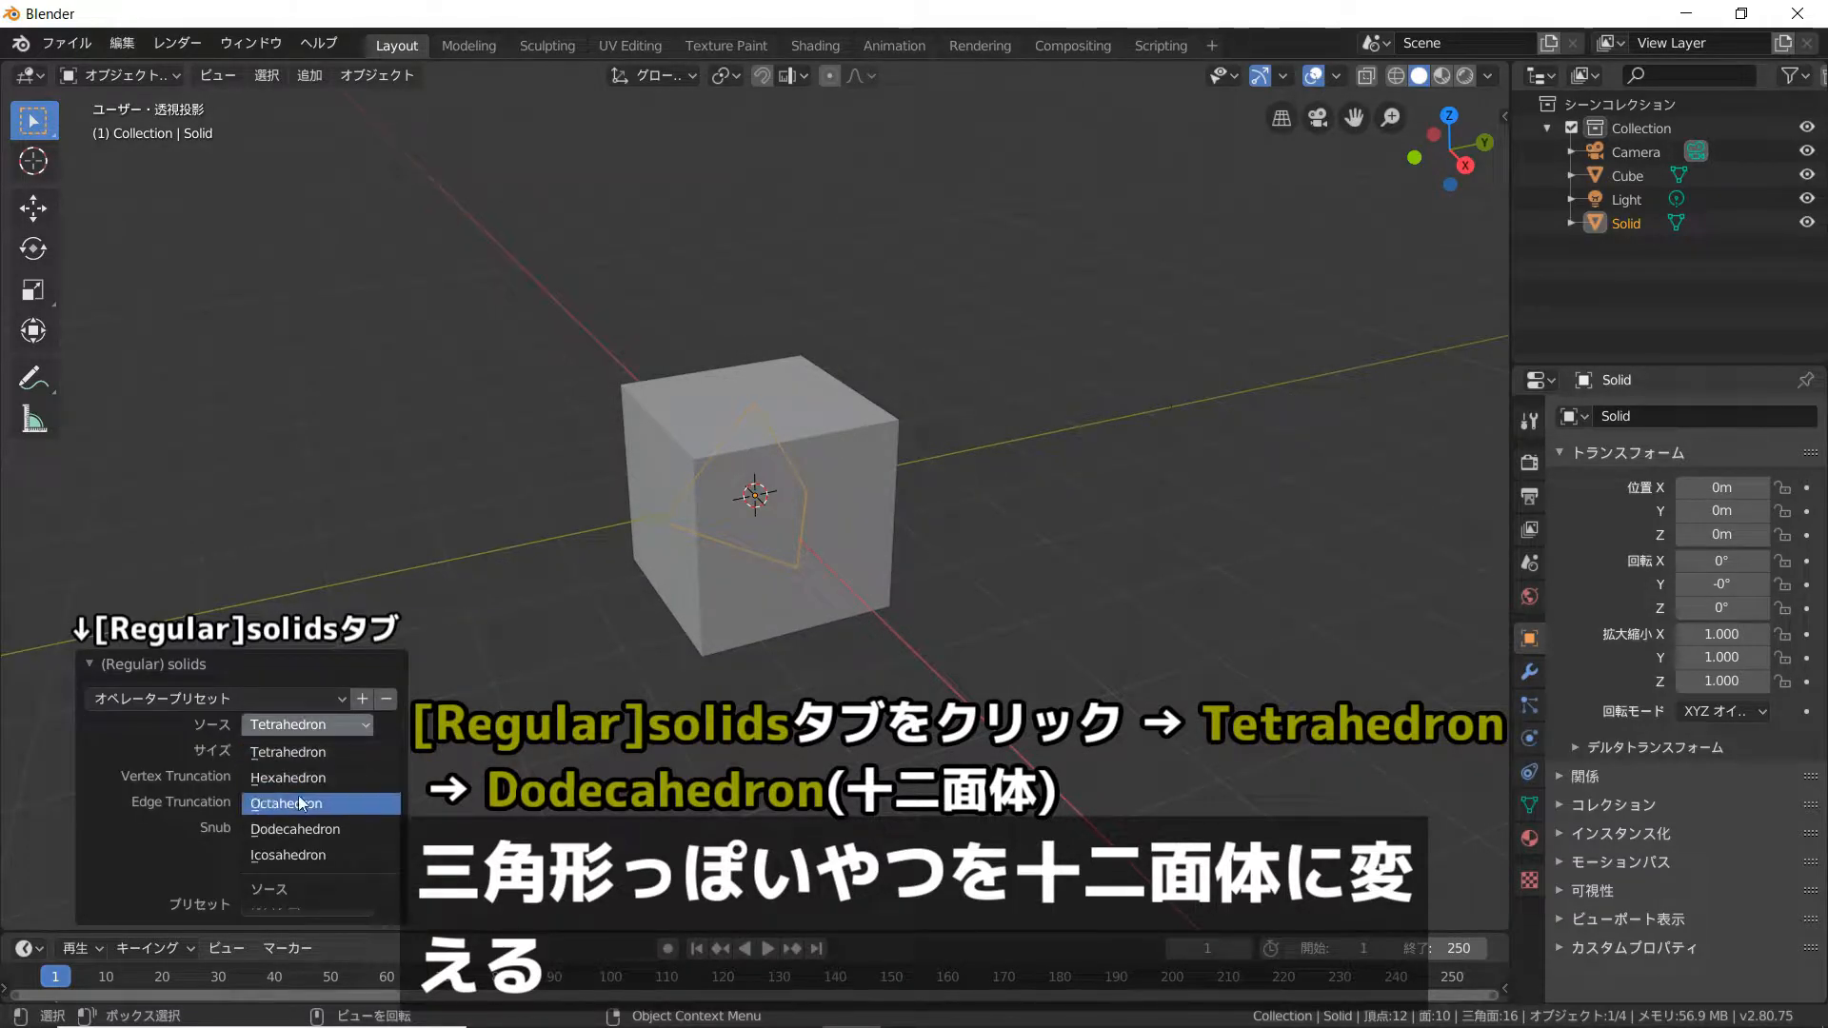
left_click(299, 827)
Scale the dodecahedron up uniformly by a factor of about 2.11 so it surrounds the cube
scroll(885, 636, "down", 2)
key("s")
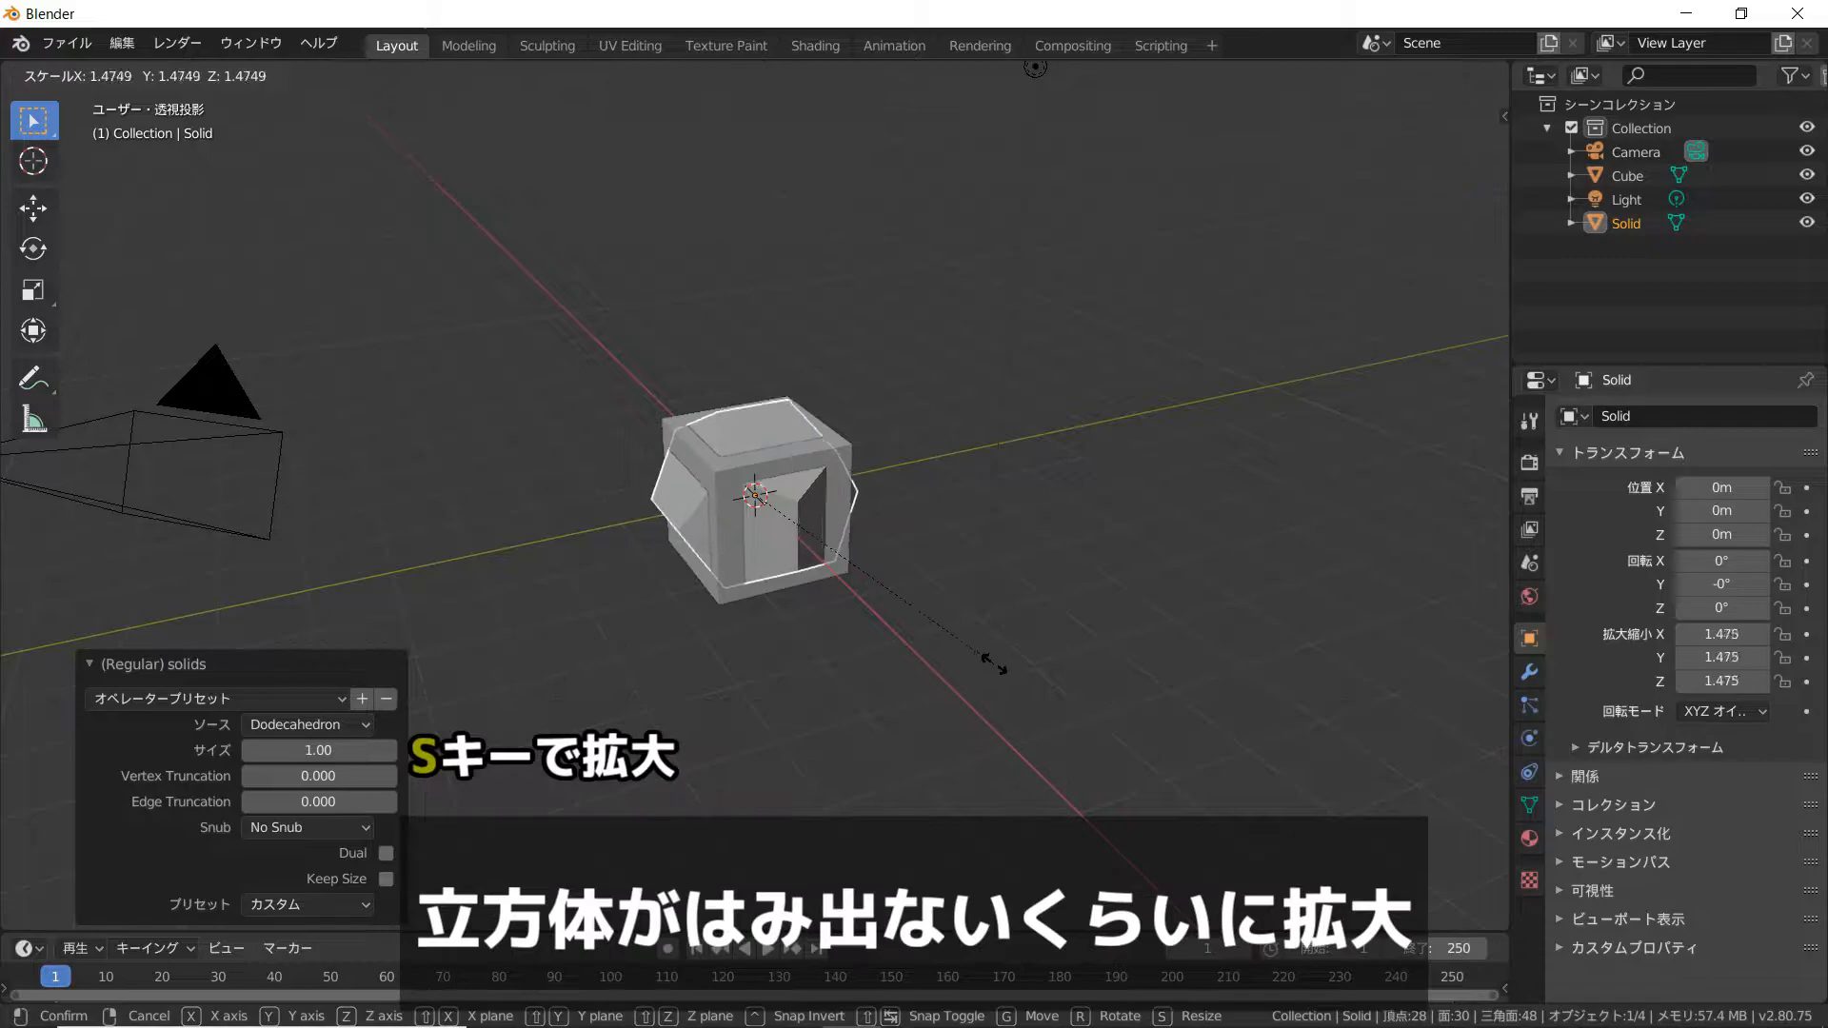
left_click(1125, 684)
Check the dodecahedron in wireframe from the front, enlarge it by a factor of about 1.14, and return to solid shading
mouse_move(1126, 684)
middle_mouse_down()
mouse_move(946, 659)
mouse_move(842, 550)
mouse_move(838, 626)
mouse_move(931, 643)
middle_mouse_up()
key("z")
left_click(878, 633)
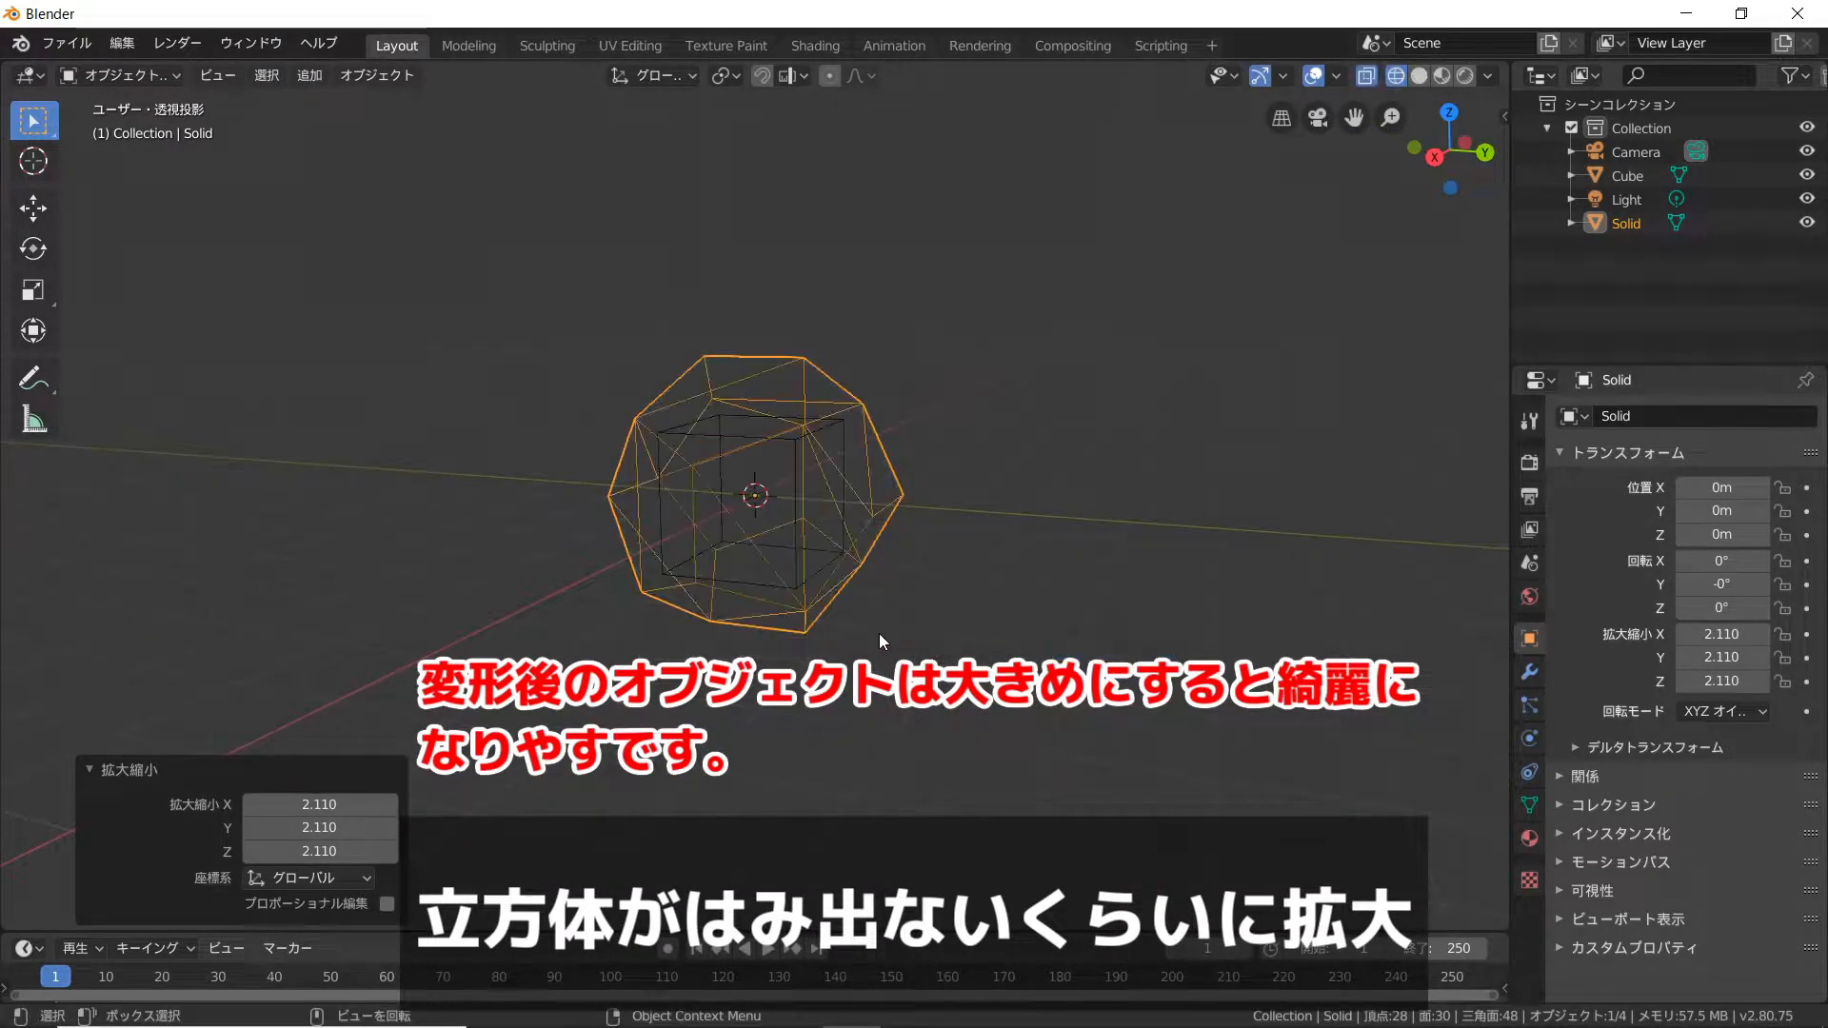
key("KP_1")
scroll(831, 518, "up", 3)
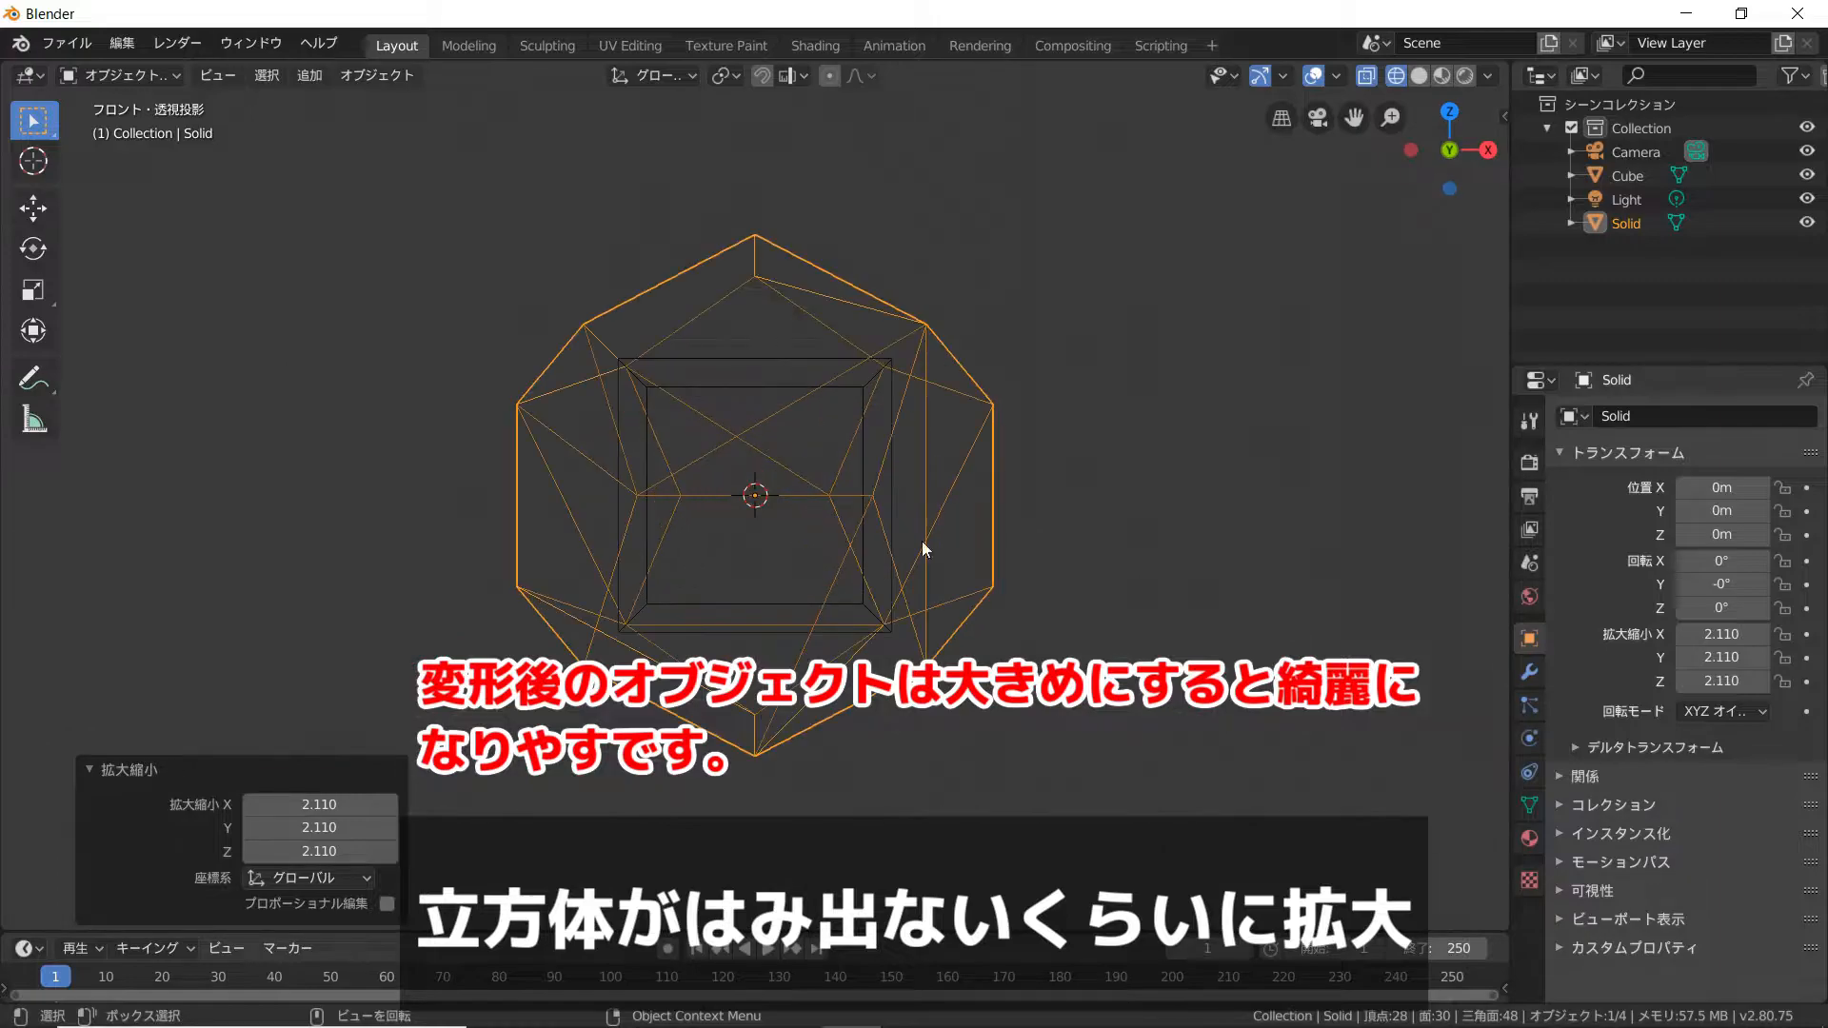
key("s")
left_click(967, 591)
mouse_move(963, 593)
middle_mouse_down()
mouse_move(882, 633)
mouse_move(901, 558)
mouse_move(918, 586)
middle_mouse_up()
key("z")
left_click(929, 594)
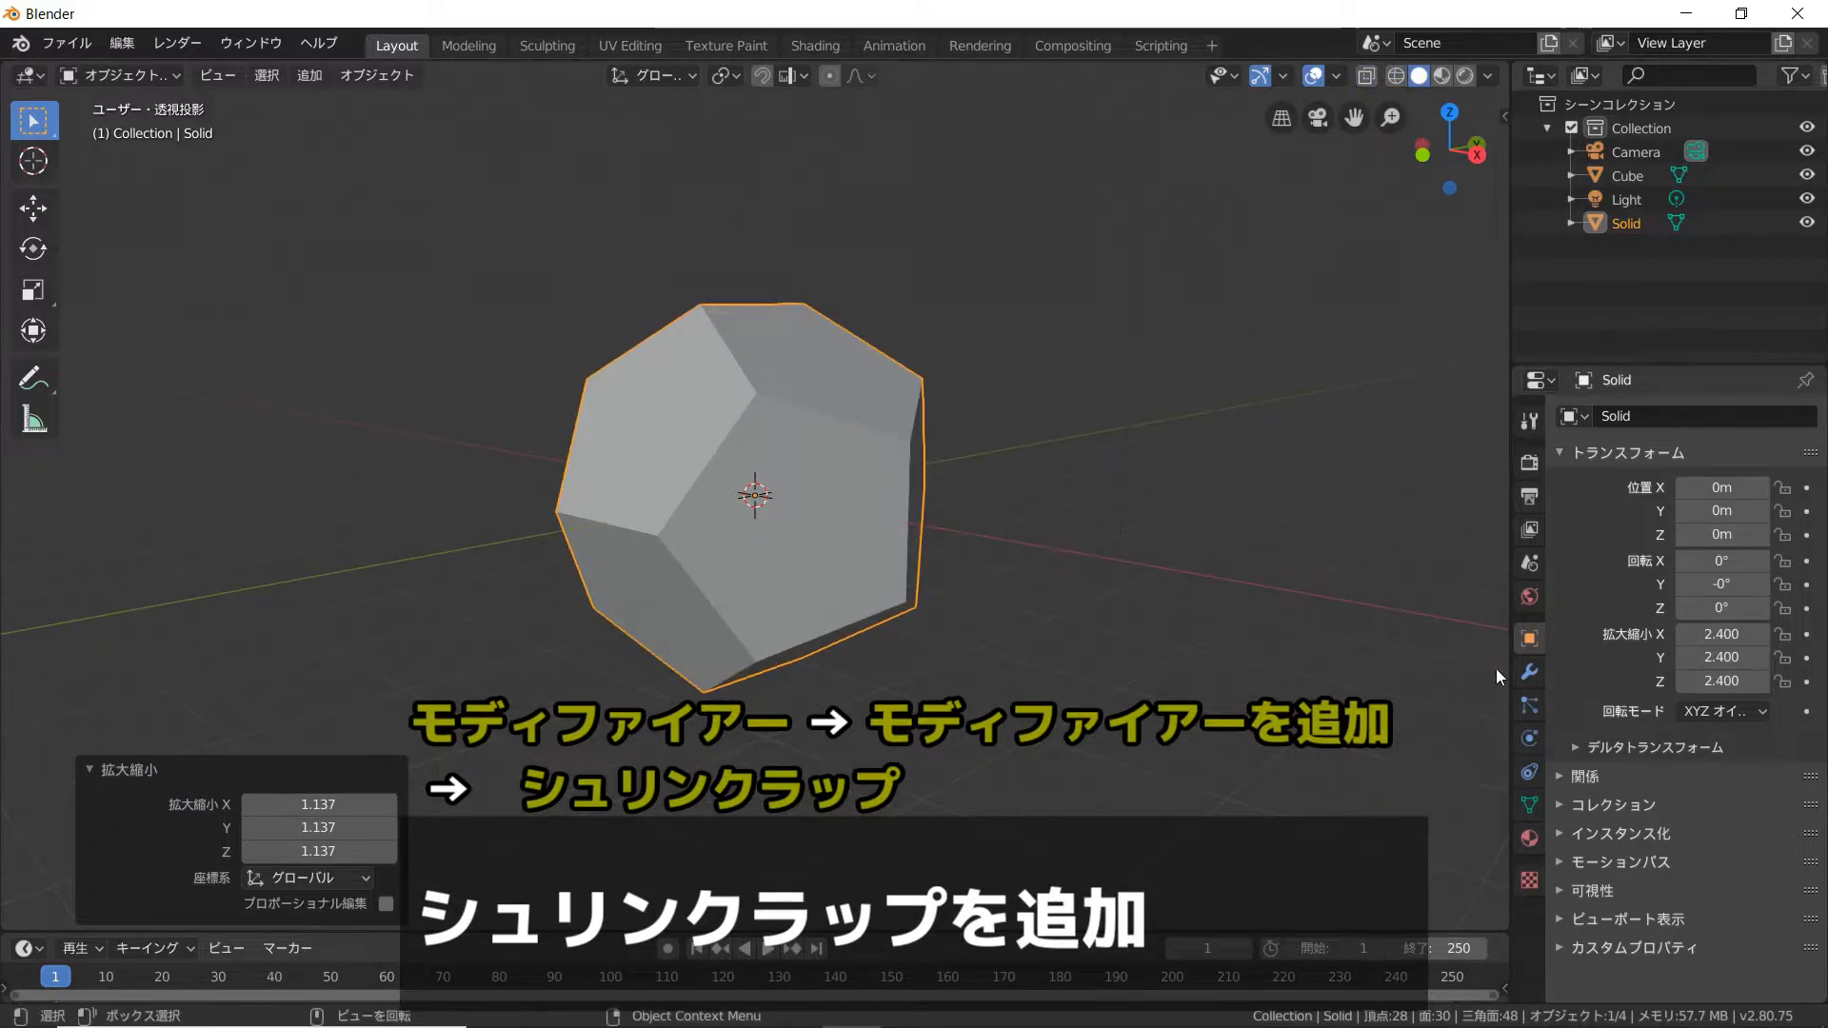
Add a Shrinkwrap modifier to the dodecahedron with Cube as the target
left_click(1529, 672)
left_click(1619, 416)
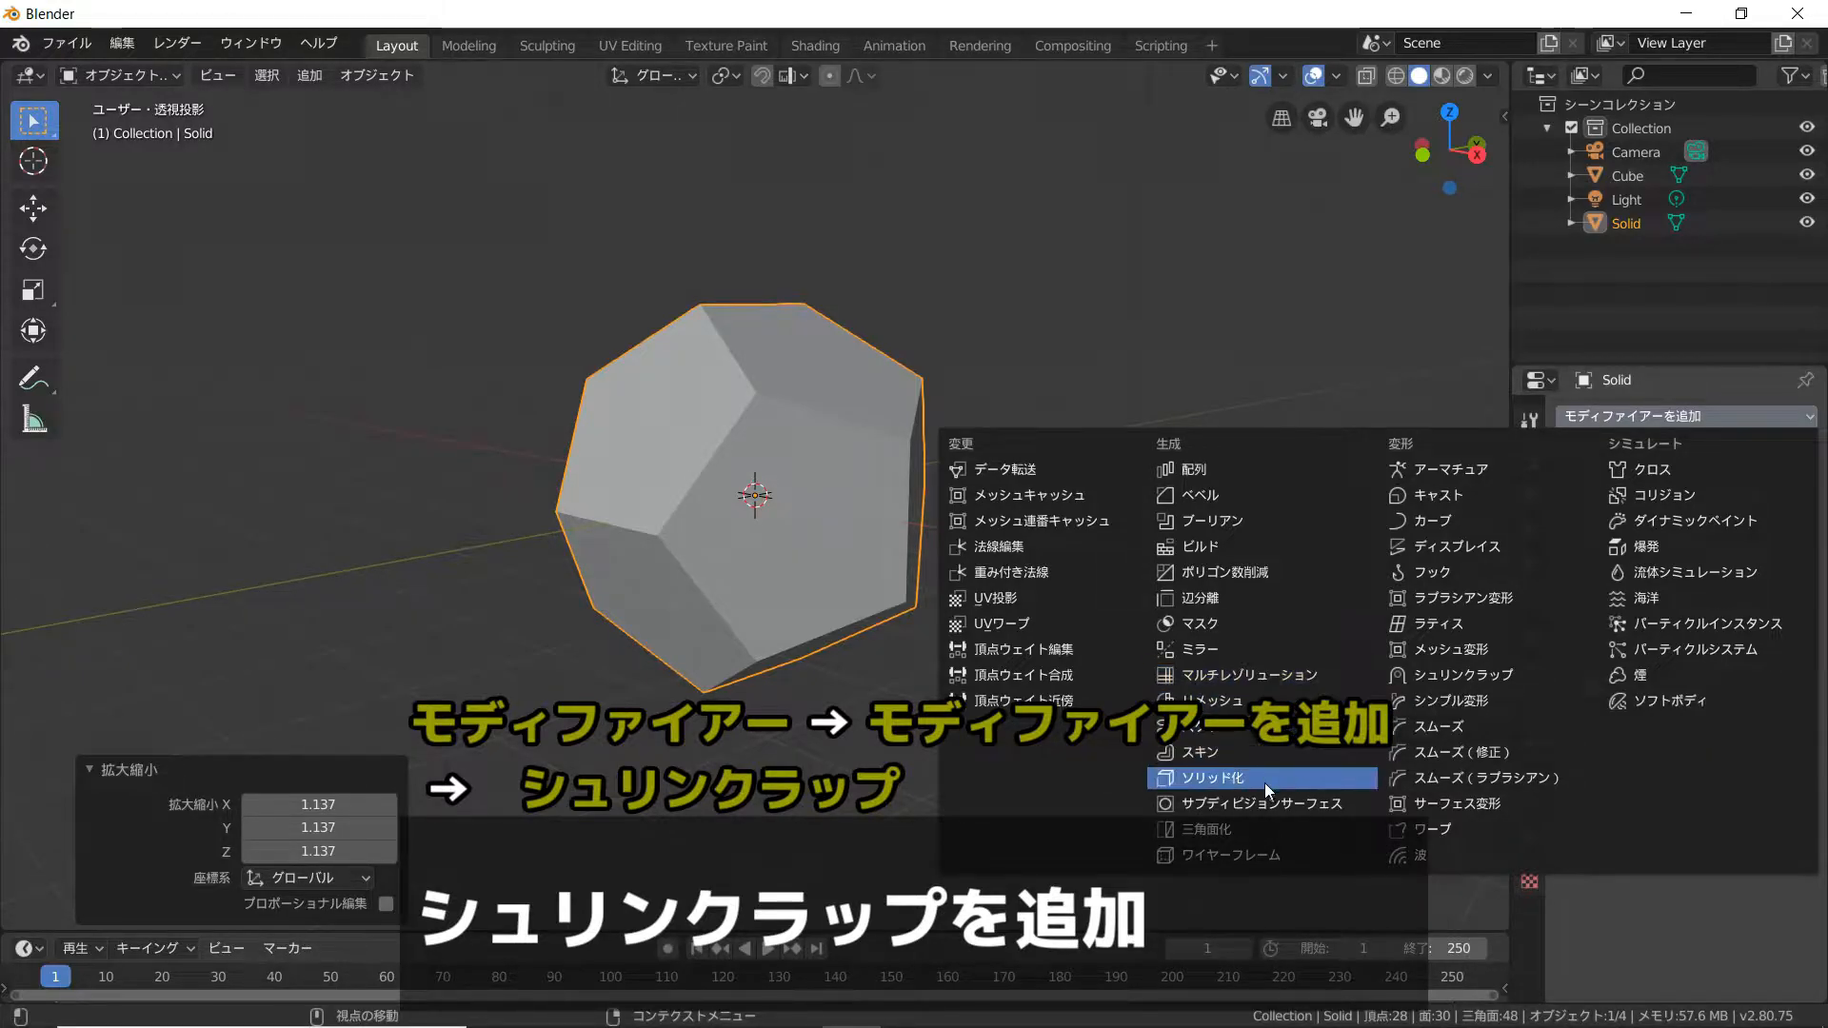
left_click(1438, 678)
left_click(1603, 546)
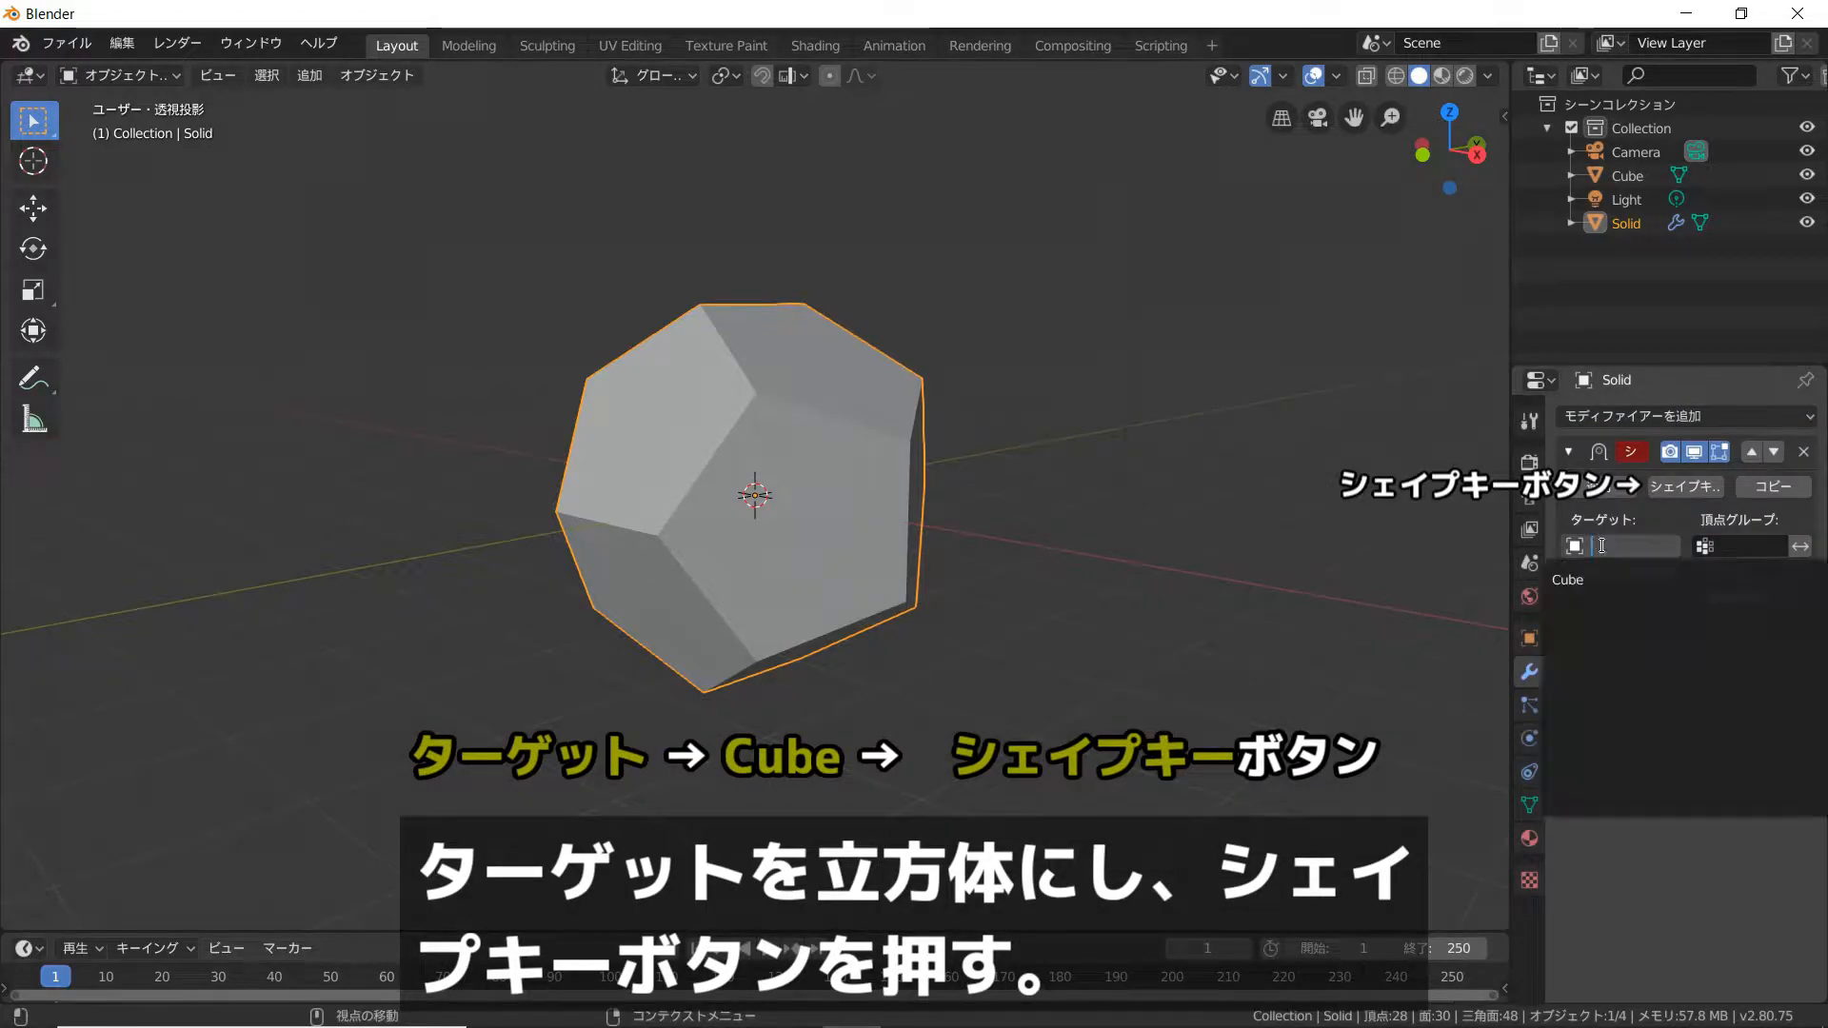
left_click(1581, 580)
Check the wrapped dodecahedron in LookDev shading and apply its Shrinkwrap modifier as a shape key
mouse_move(779, 501)
middle_mouse_down()
mouse_move(757, 551)
mouse_move(861, 524)
mouse_move(996, 534)
mouse_move(902, 482)
middle_mouse_up()
key("z")
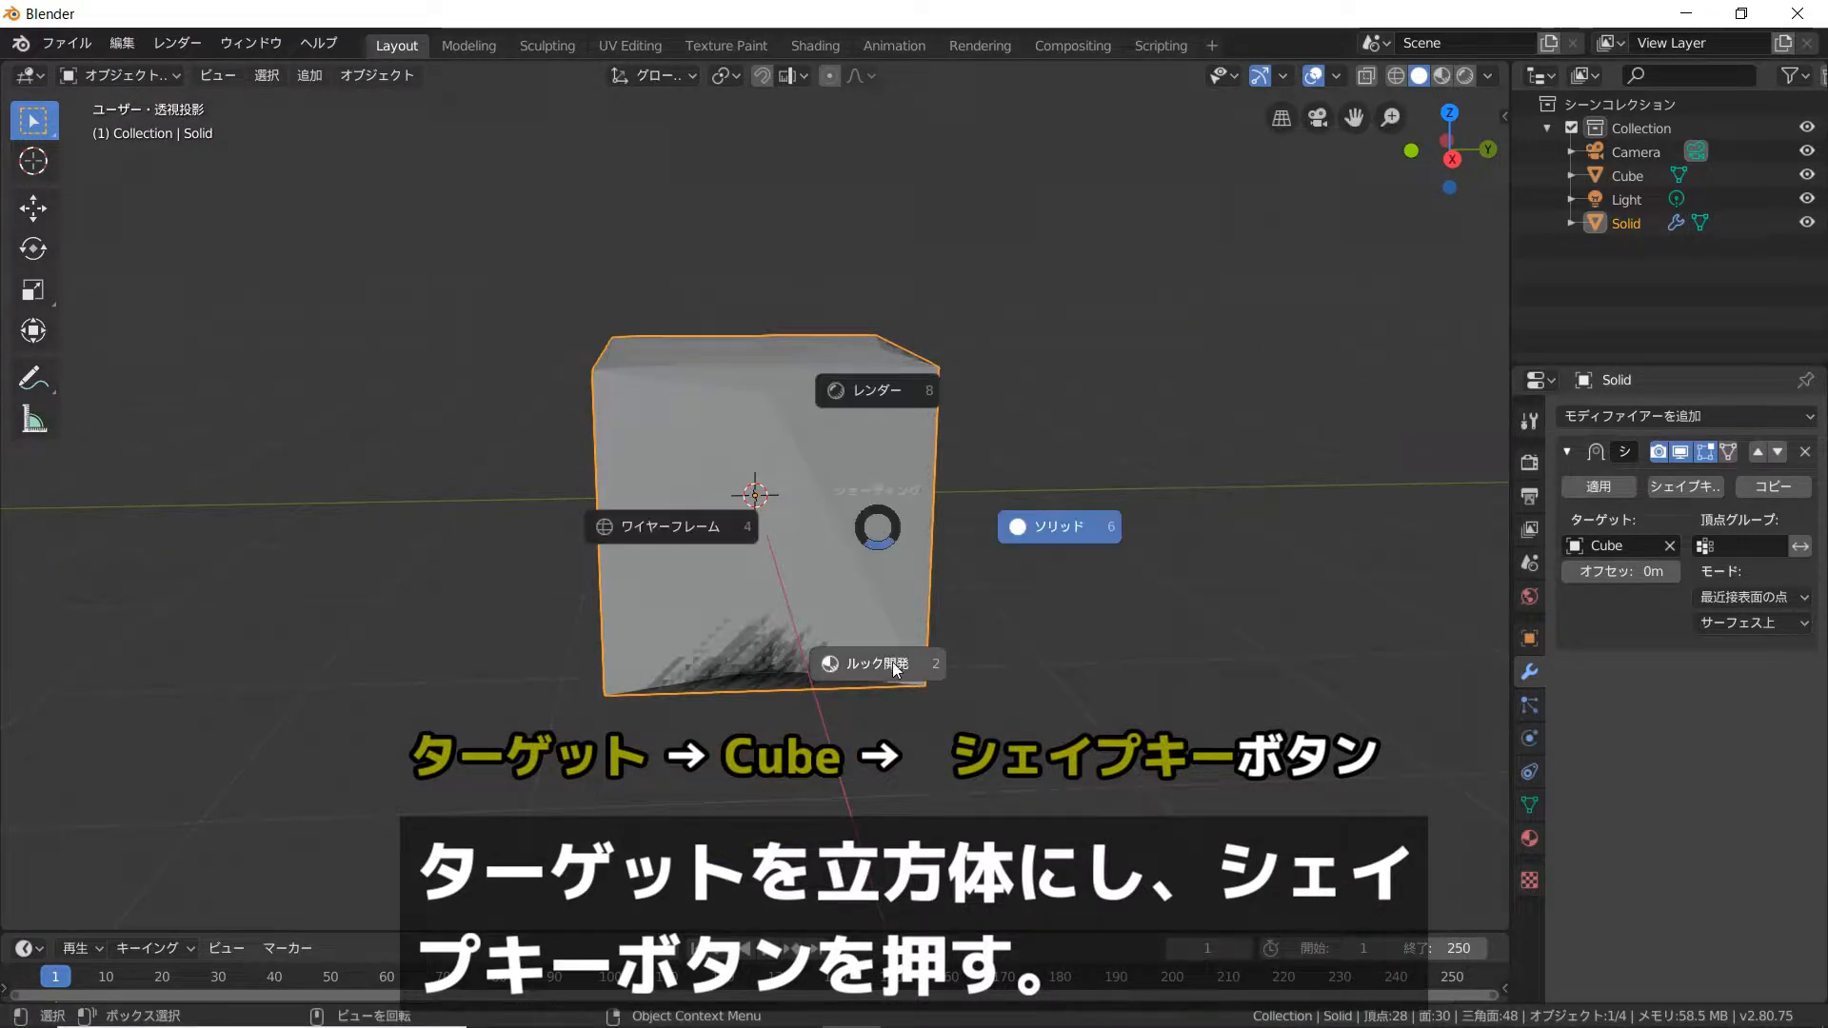
left_click(894, 663)
mouse_move(888, 615)
middle_mouse_down()
mouse_move(985, 551)
mouse_move(1044, 554)
mouse_move(1072, 636)
mouse_move(1073, 555)
mouse_move(1027, 562)
mouse_move(931, 653)
middle_mouse_up()
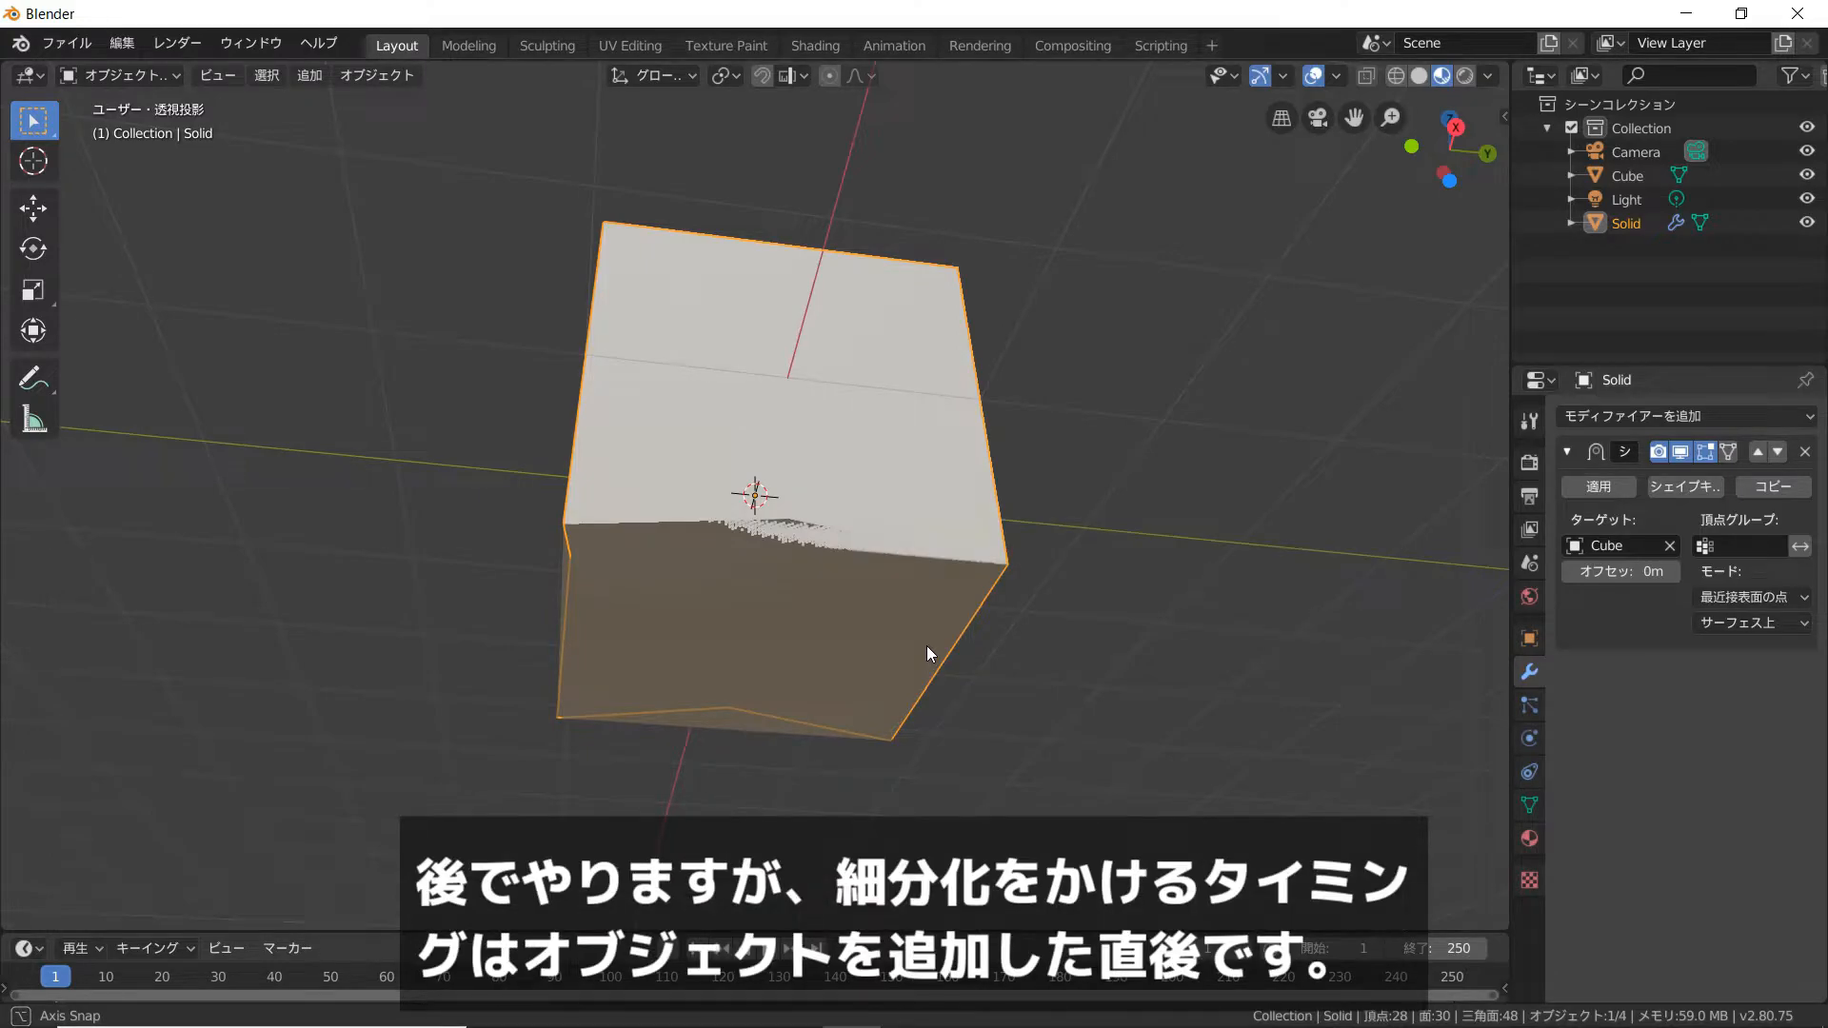
middle_click_drag(928, 646, 1097, 718)
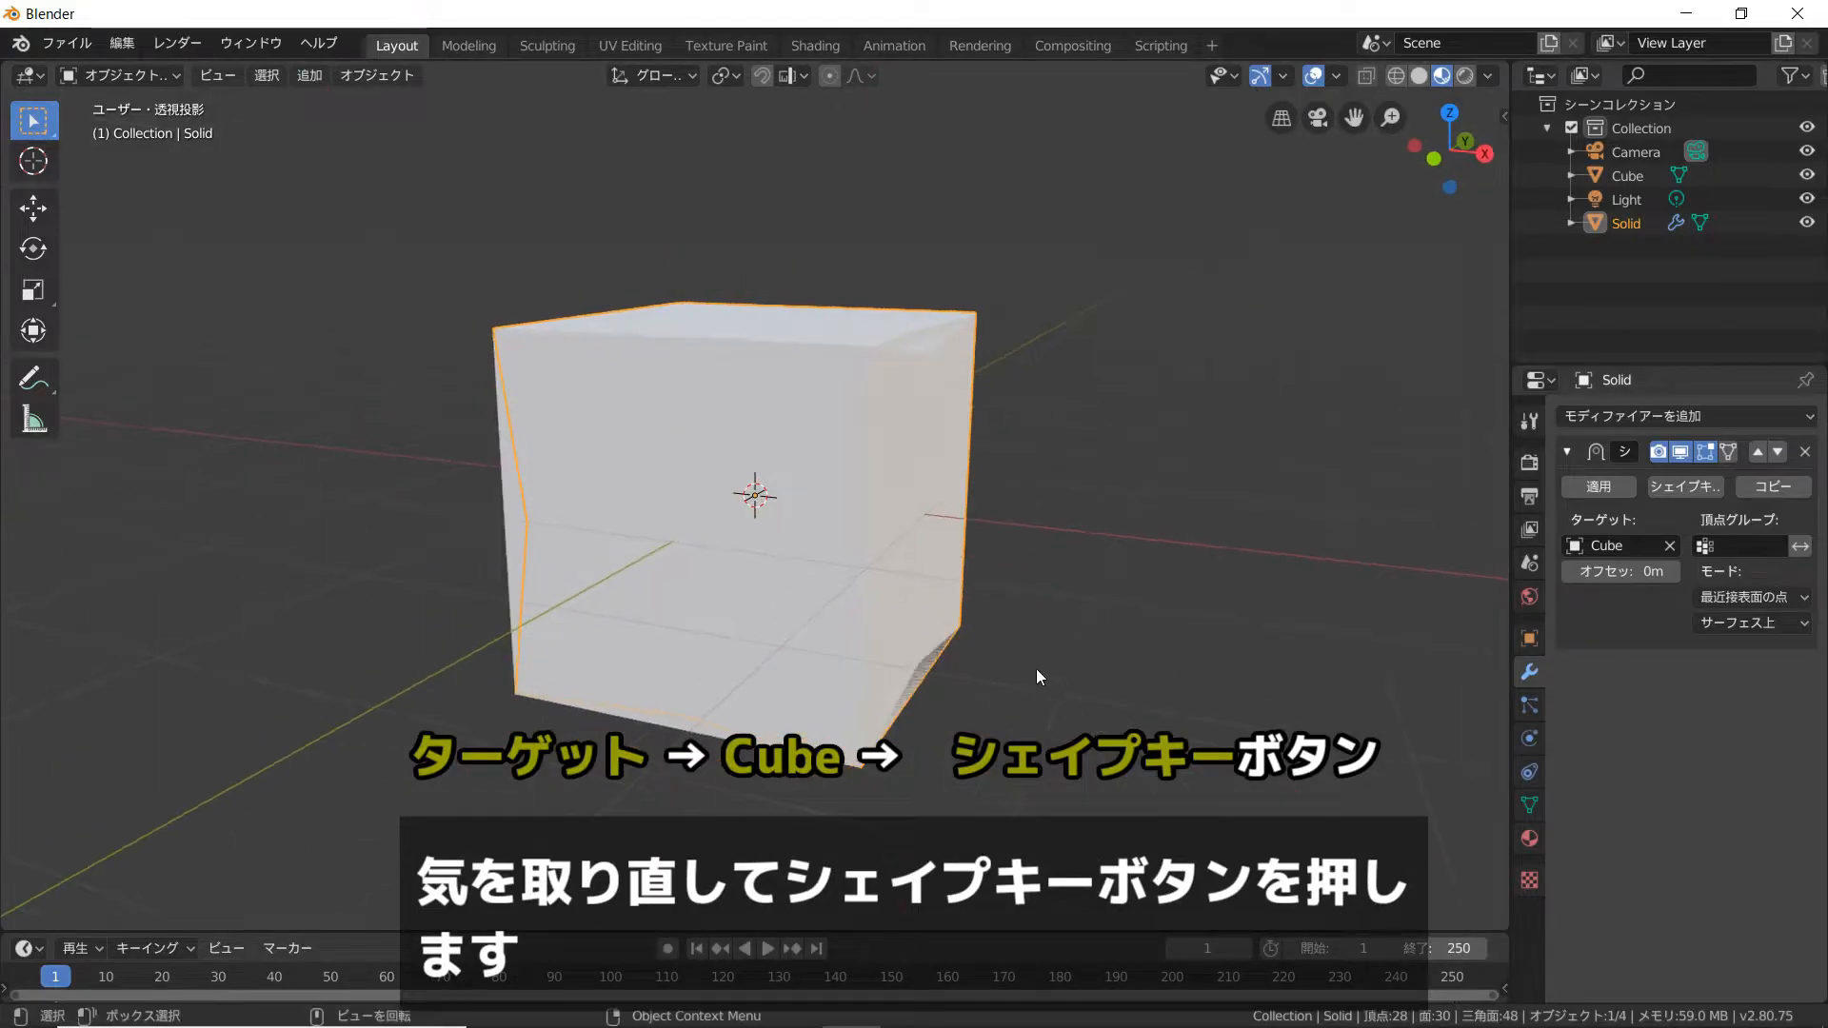
scroll(1030, 661, "down", 2)
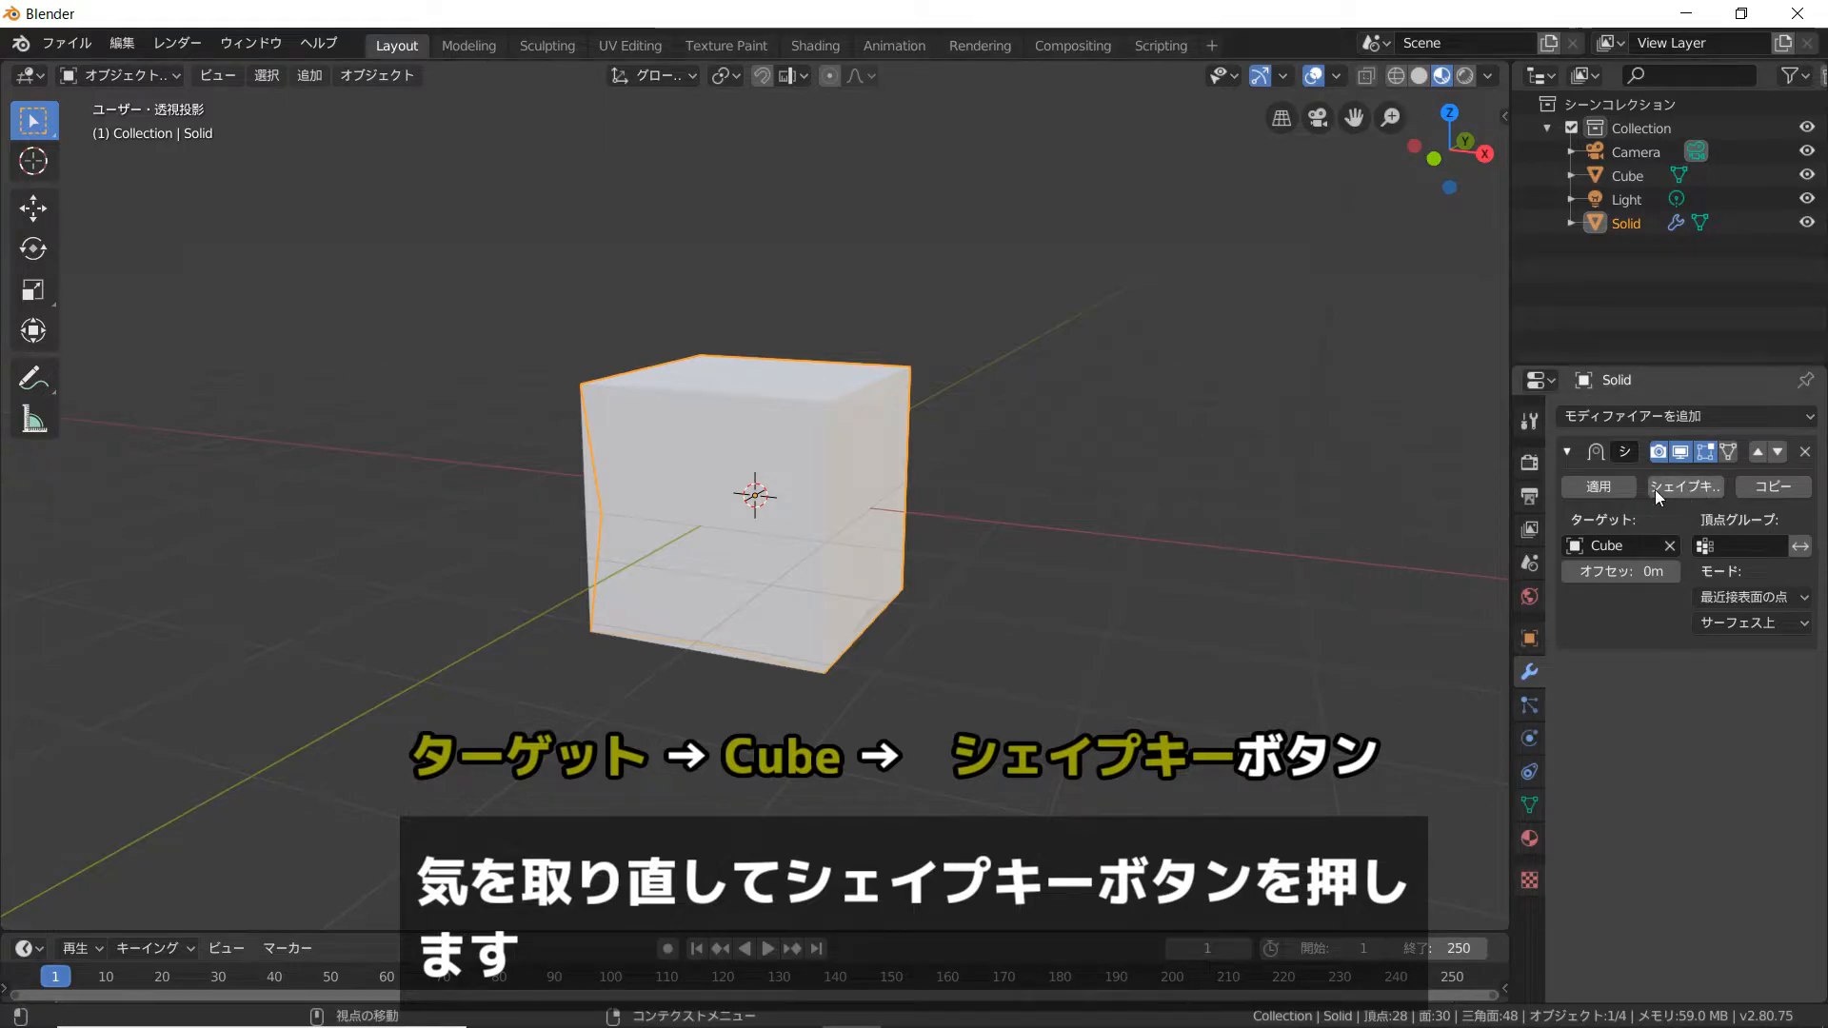
left_click(1694, 489)
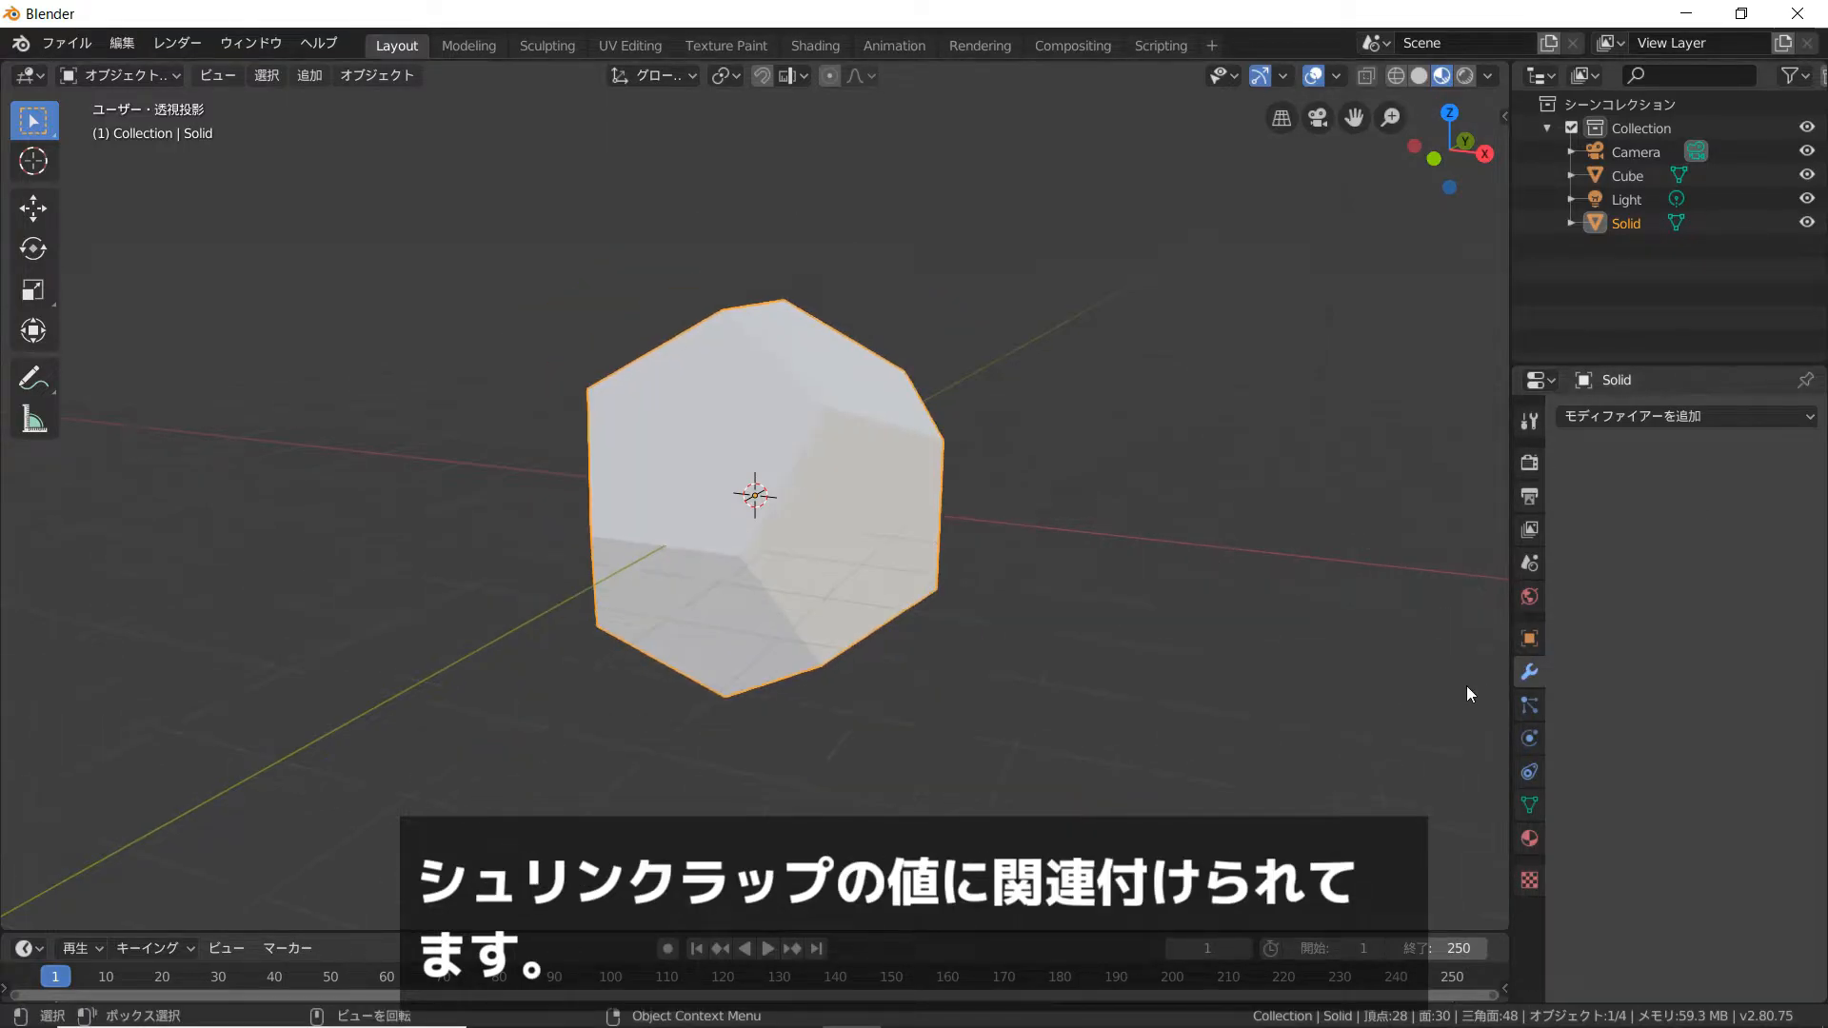
Select the dodecahedron's シュリンクラップ shape key and test its value, leaving it at 0
left_click(1530, 803)
left_click(1609, 662)
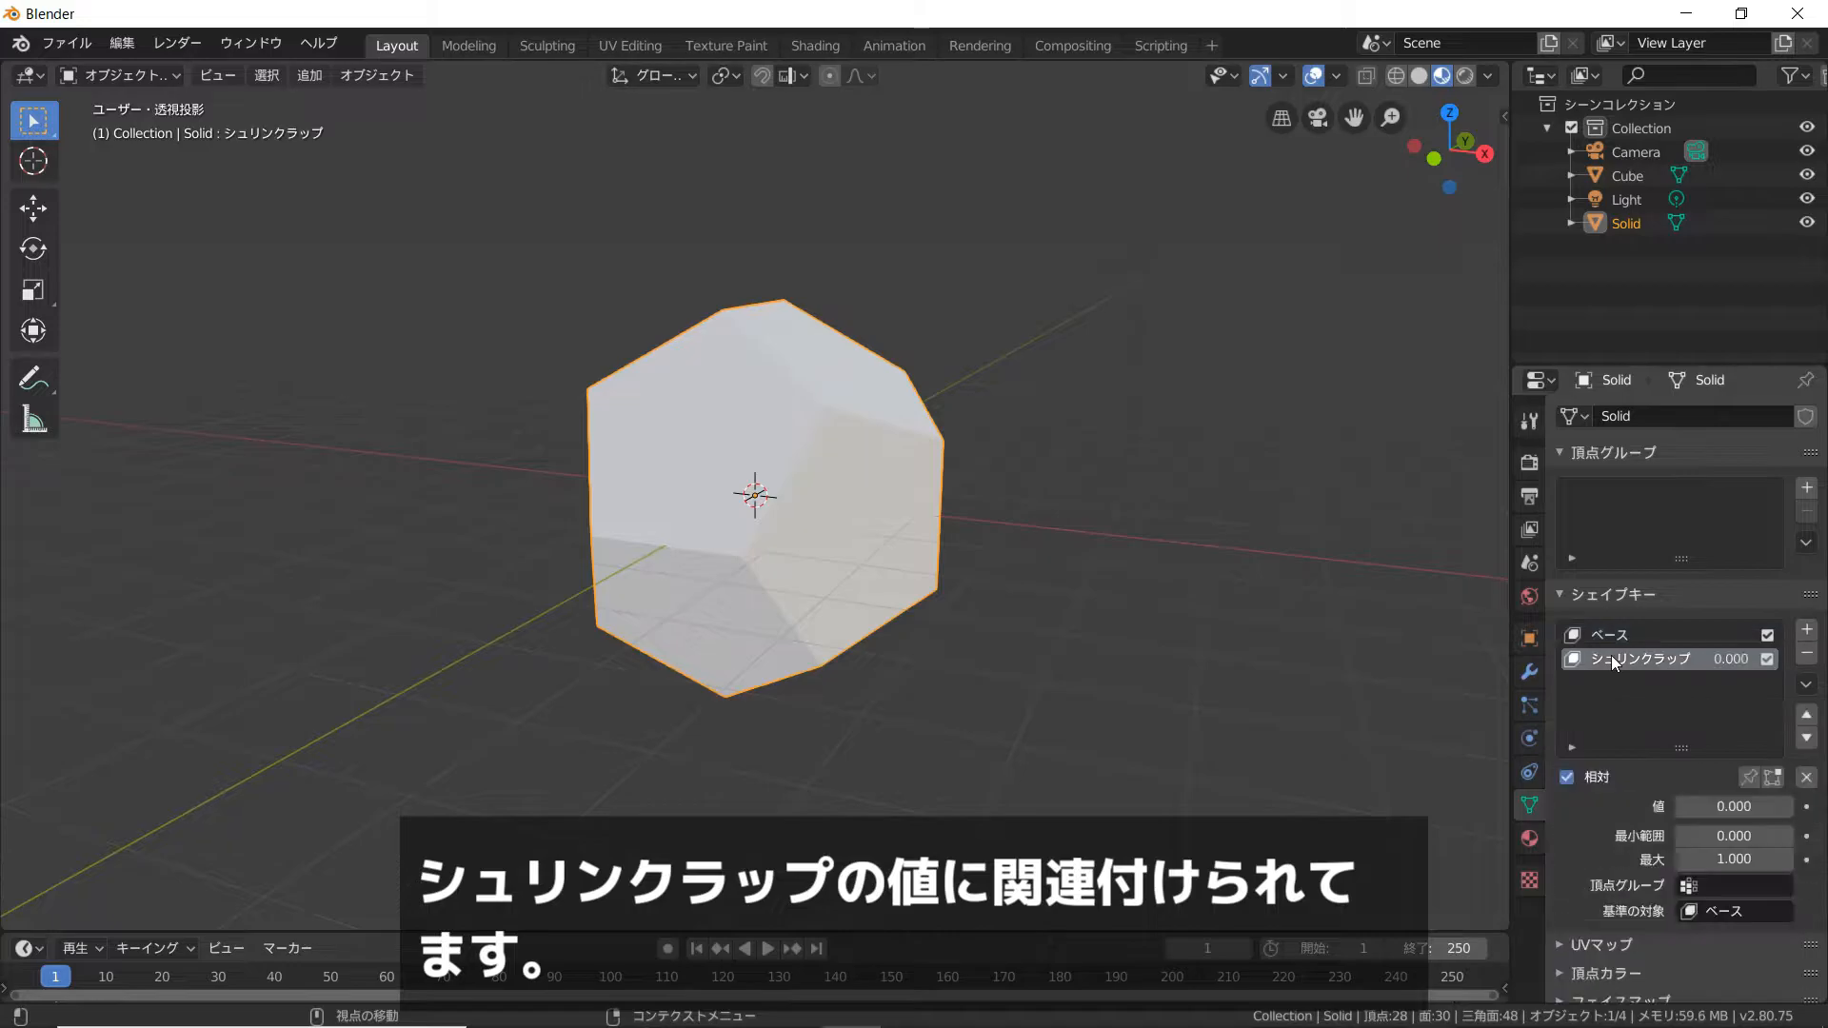
scroll(1628, 763, "down", 3)
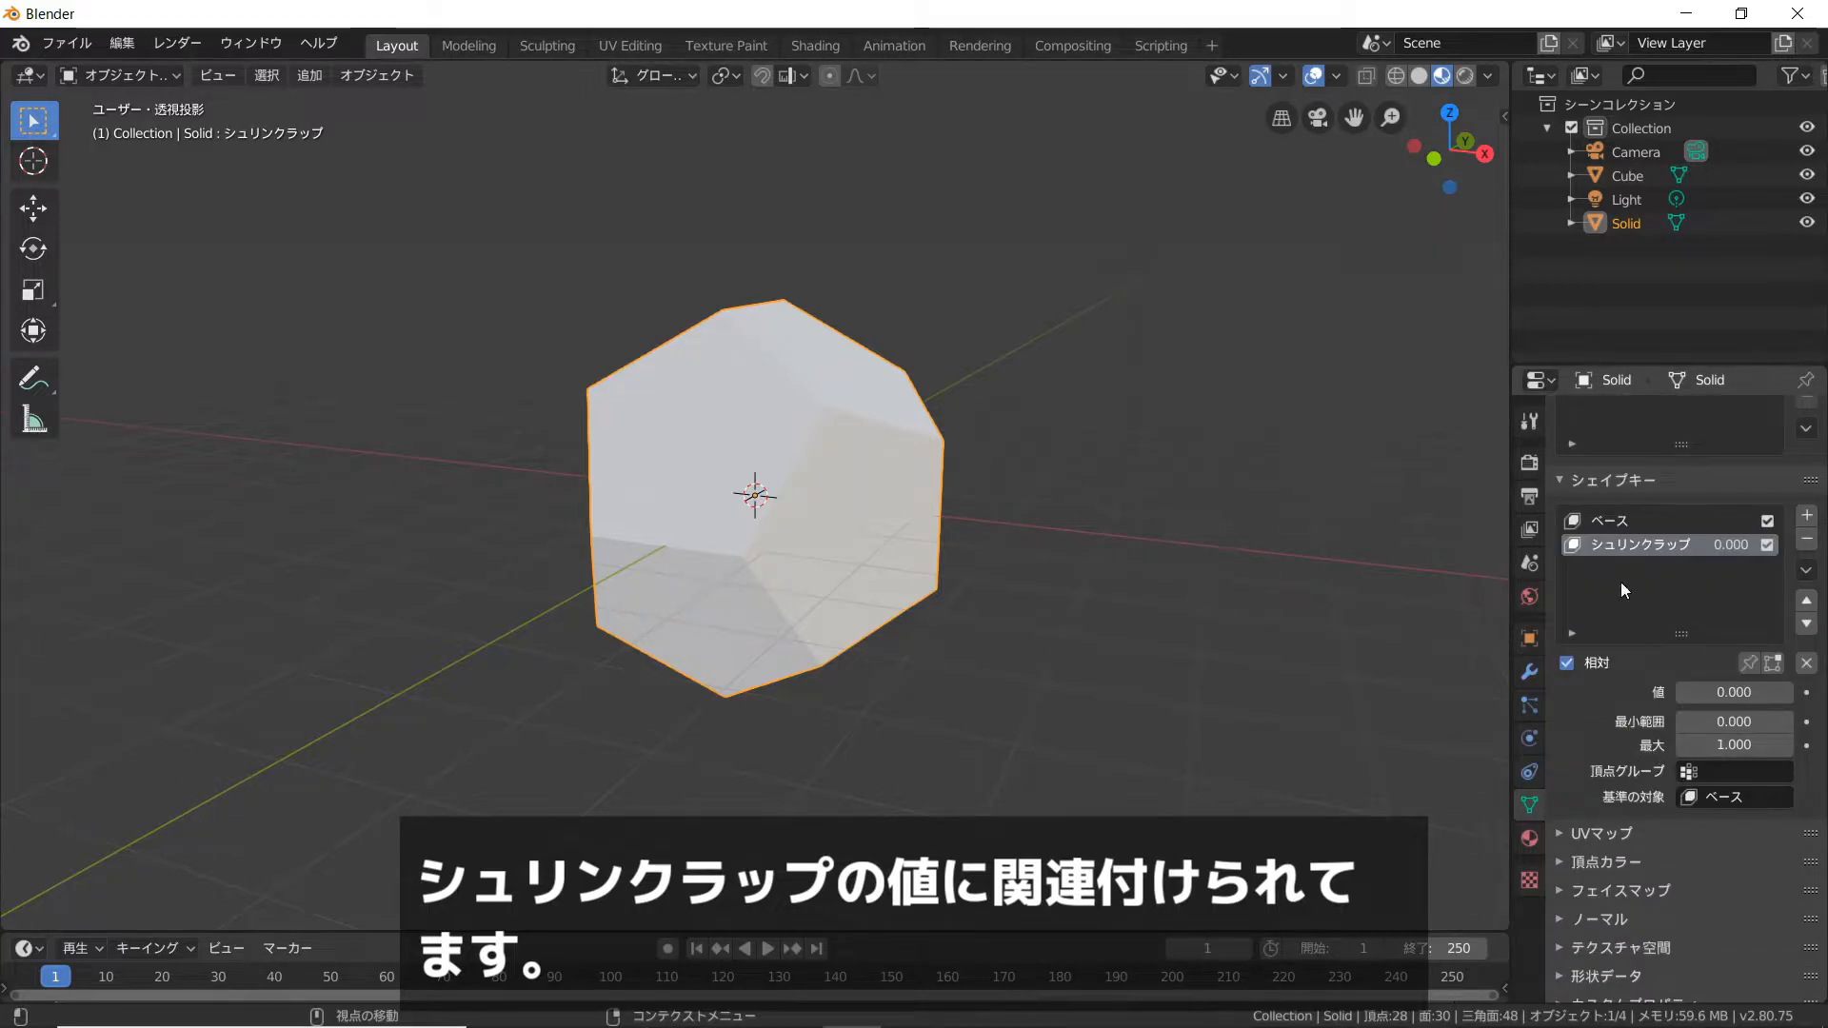
left_click_drag(1715, 689, 1678, 689)
mouse_move(1710, 695)
left_mouse_down()
mouse_move(1790, 692)
mouse_move(1678, 692)
left_mouse_up()
Add an ico sphere at the origin and scale it up uniformly by a factor of about 2.68
scroll(704, 671, "up", 2)
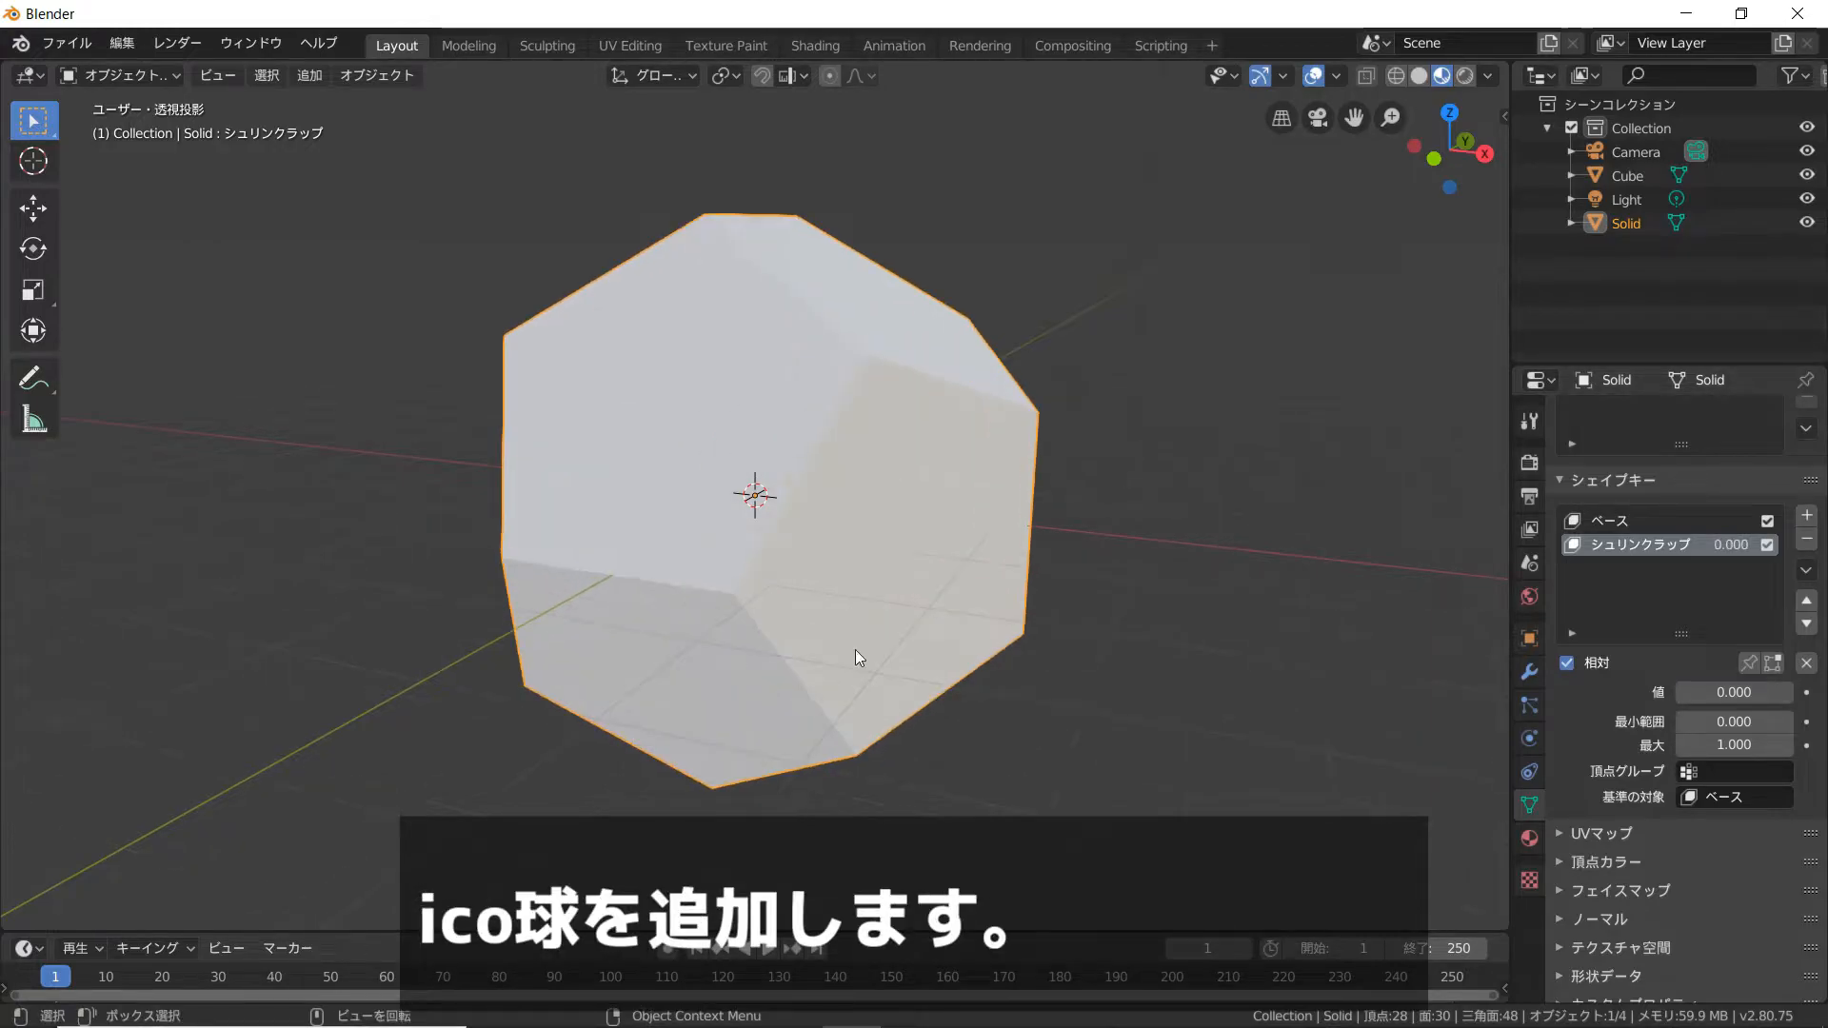
middle_click_drag(809, 654, 849, 648)
key("shift+a")
mouse_move(854, 562)
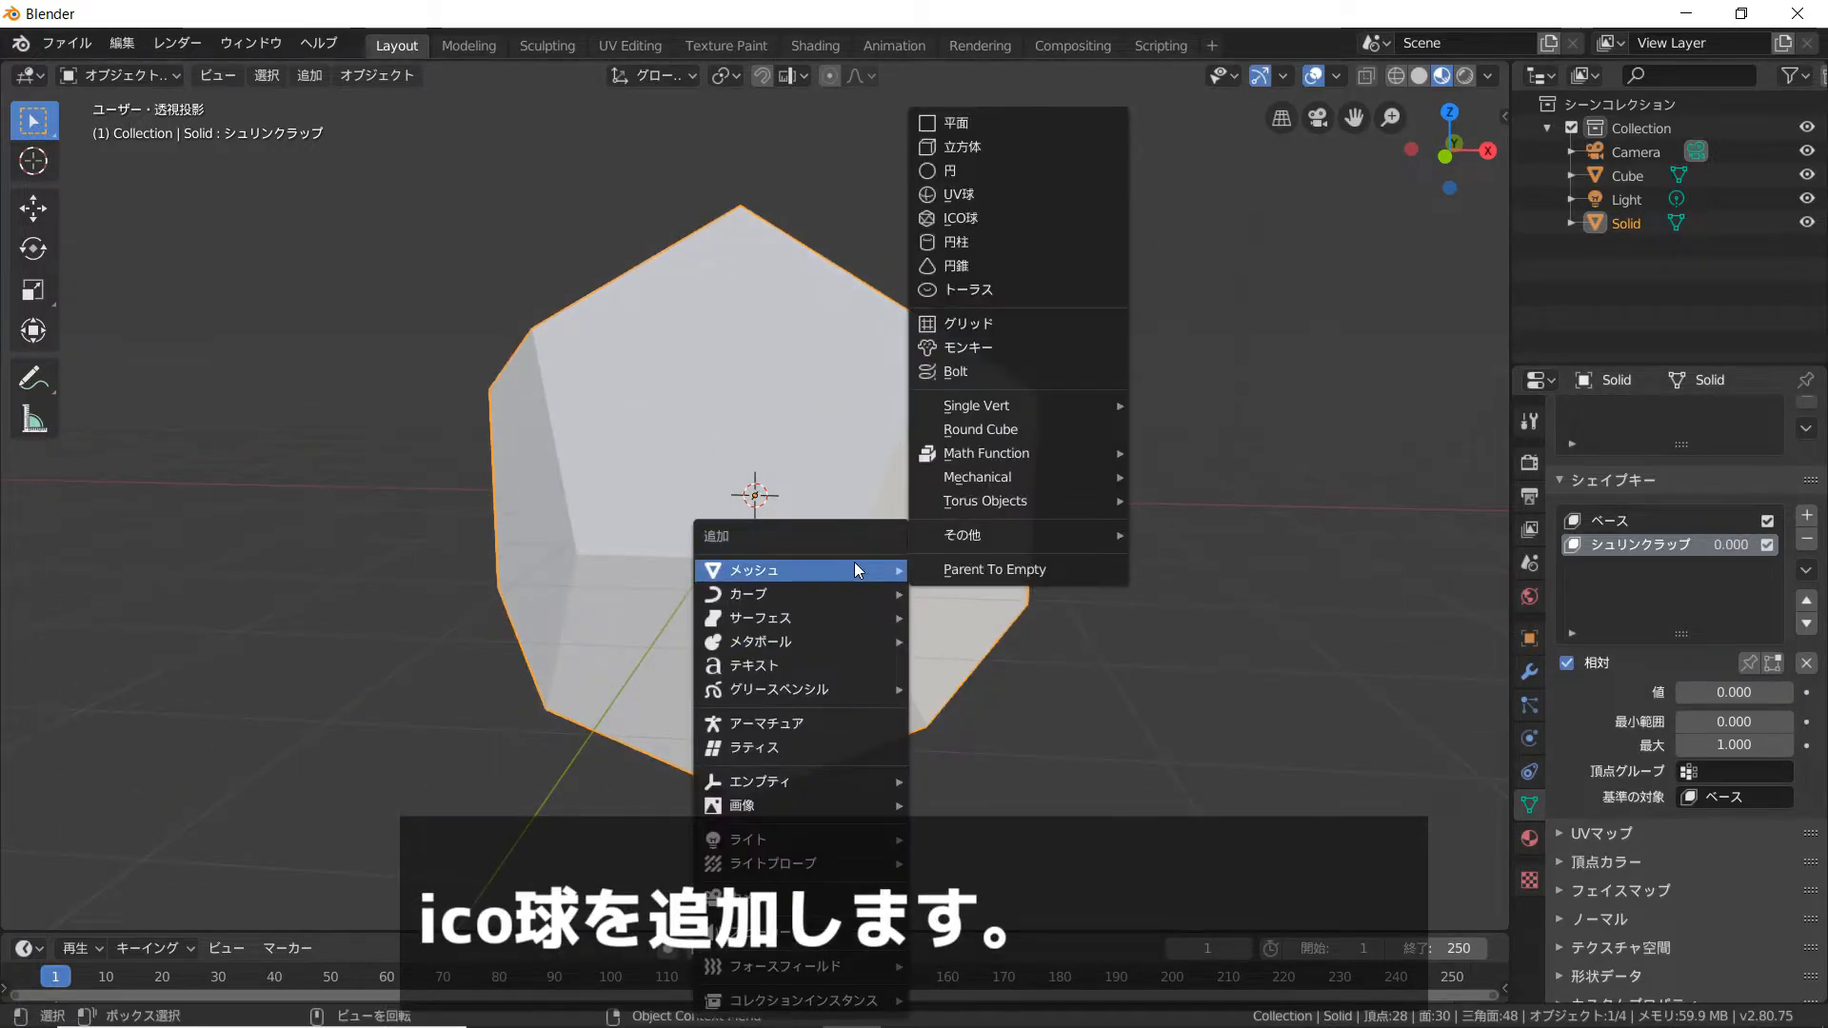
left_click(1061, 219)
scroll(995, 328, "down", 3)
key("s")
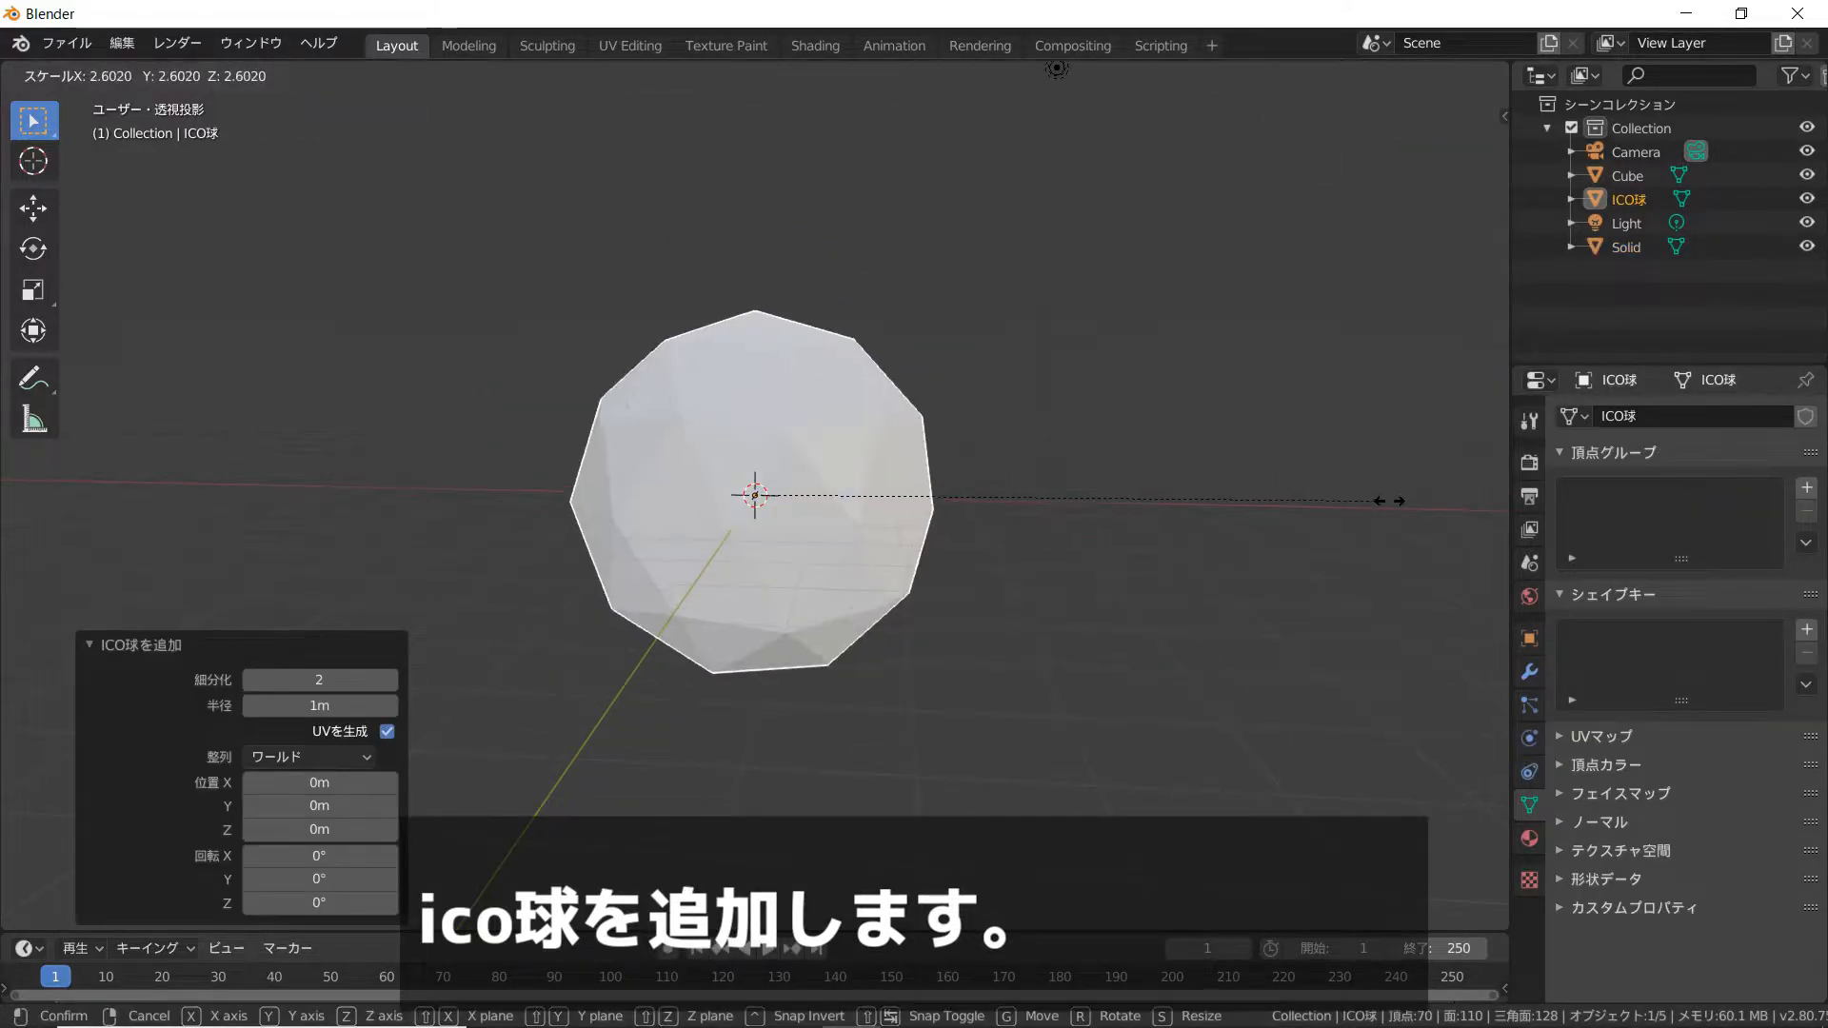
left_click(1417, 505)
Check the ico sphere in wireframe from the front, enlarge it by a factor of about 1.06, and return to solid shading
key("z")
left_click(1173, 516)
scroll(1007, 554, "up", 1)
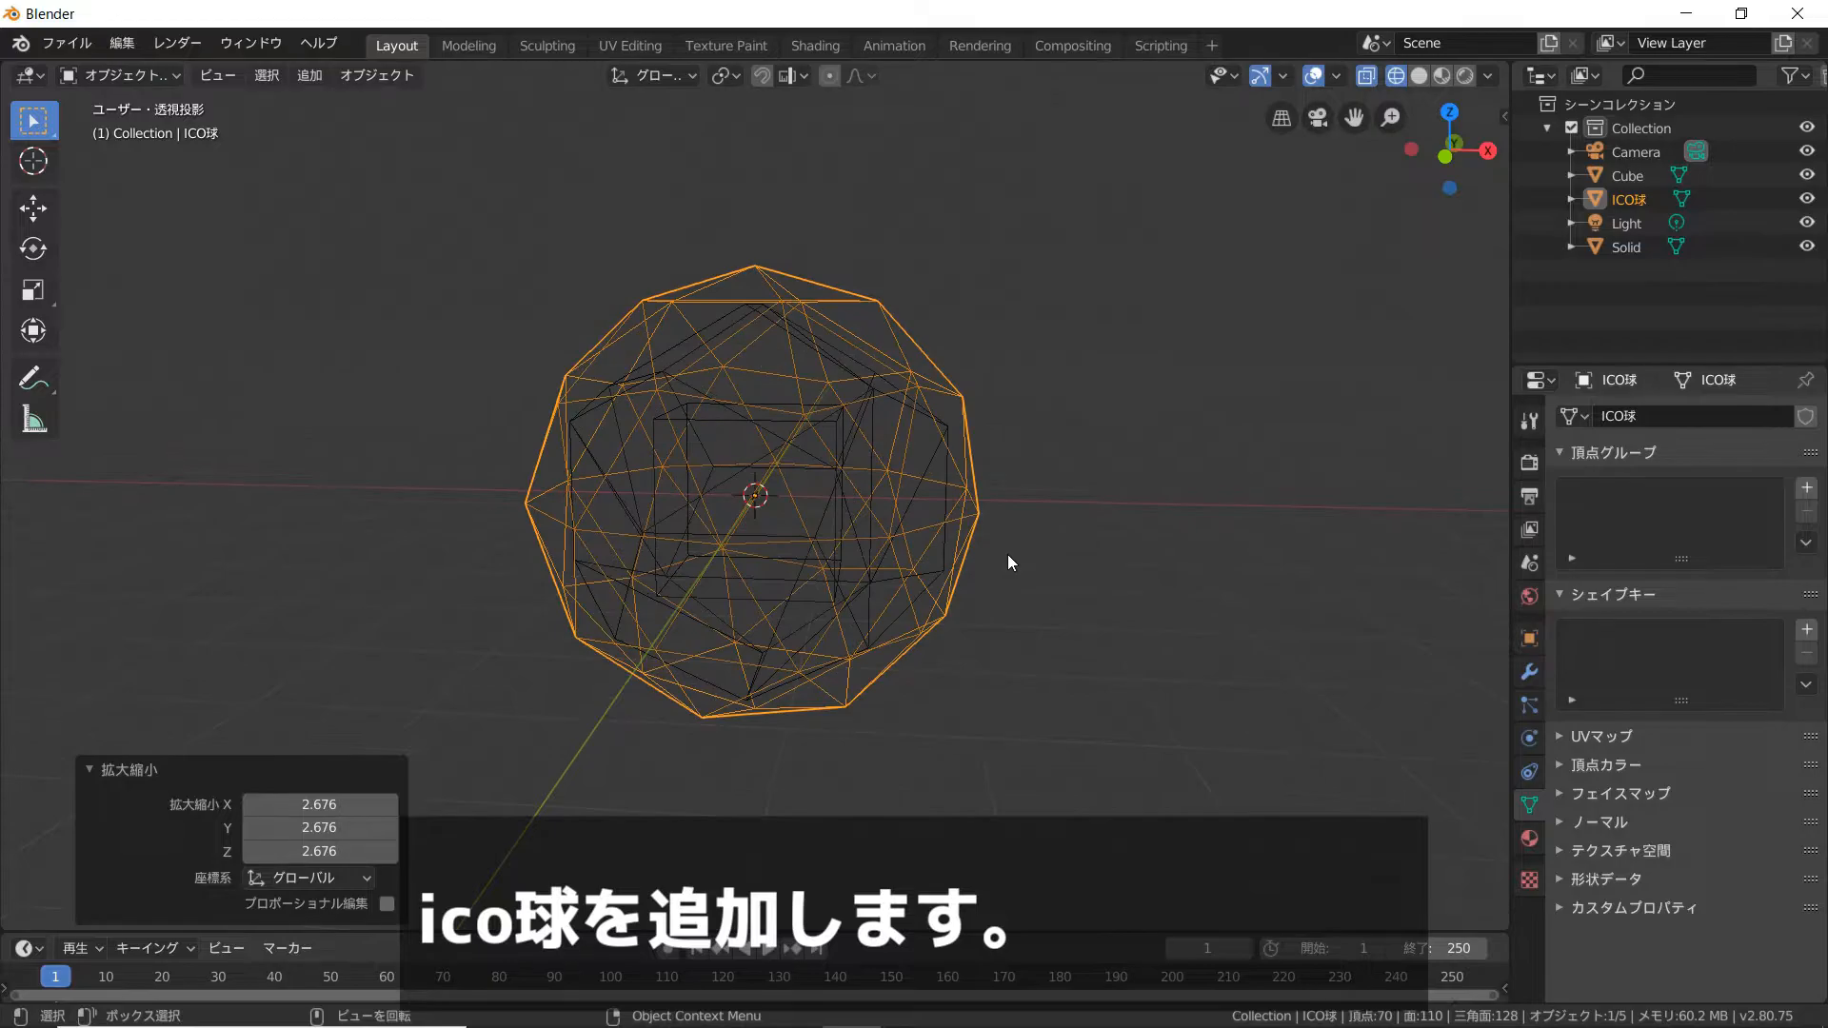
key("KP_1")
key("s")
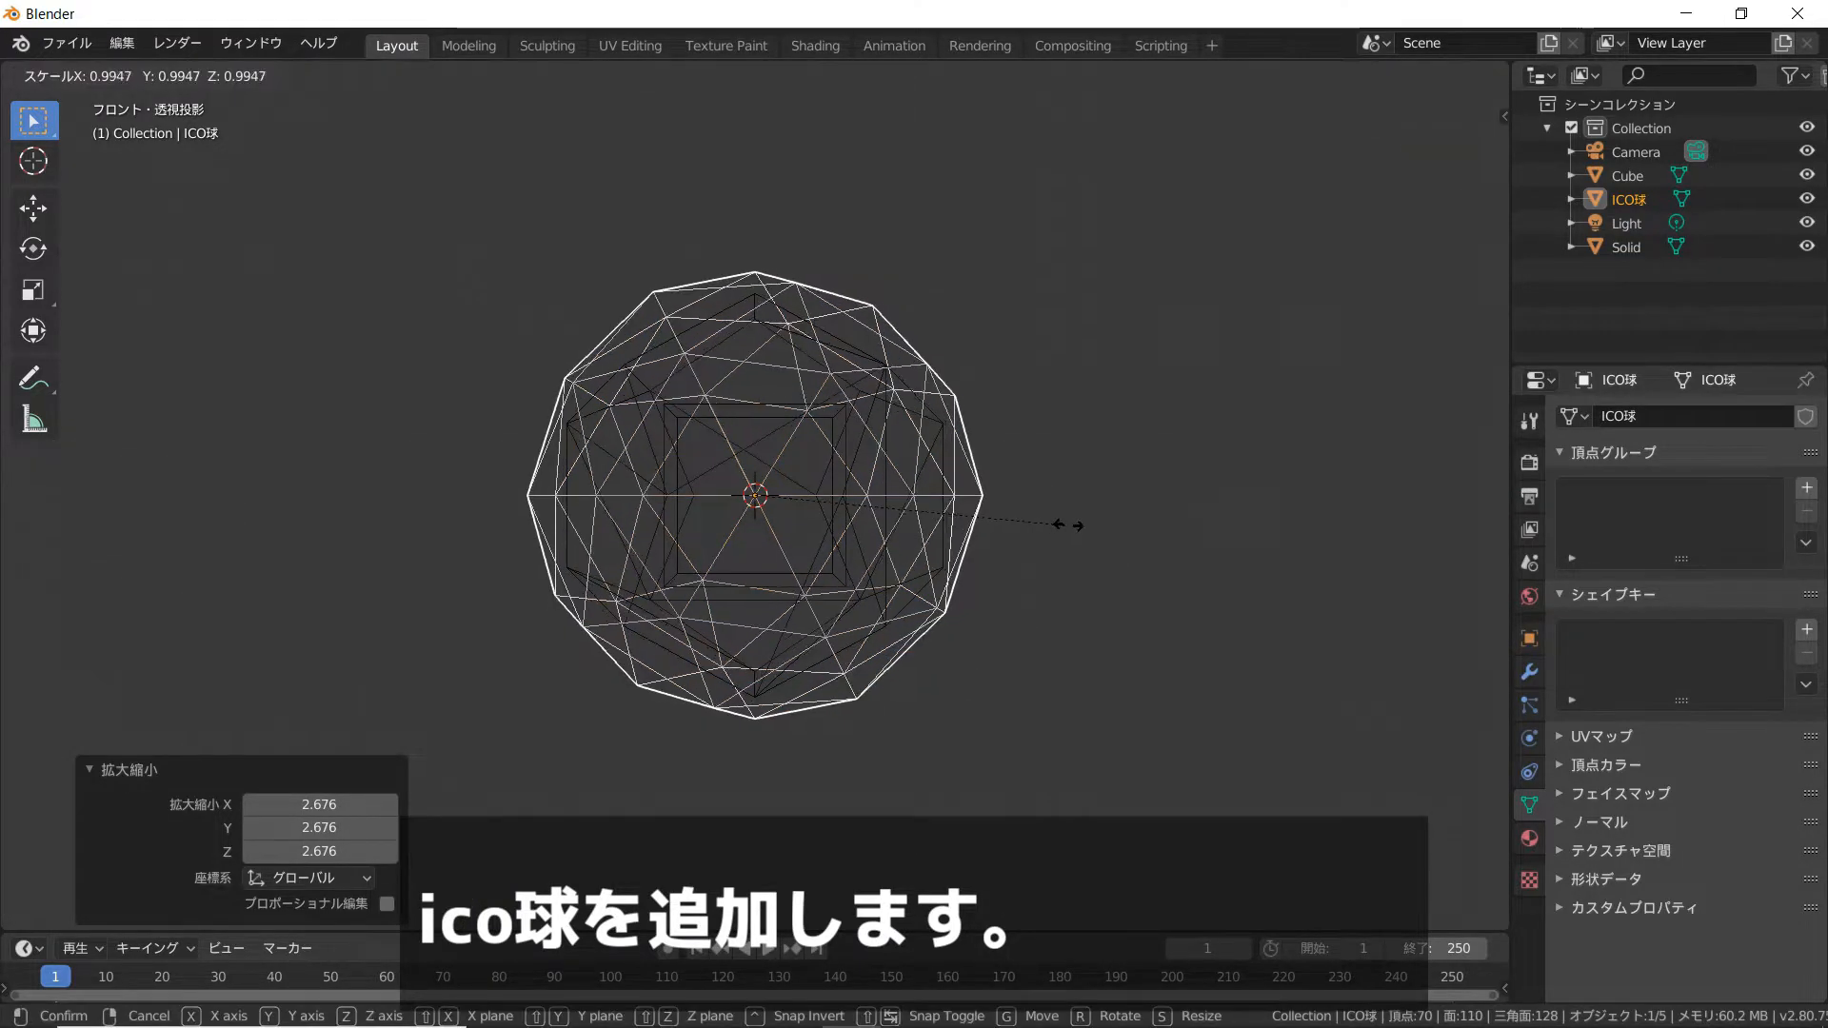
left_click(1087, 512)
key("z")
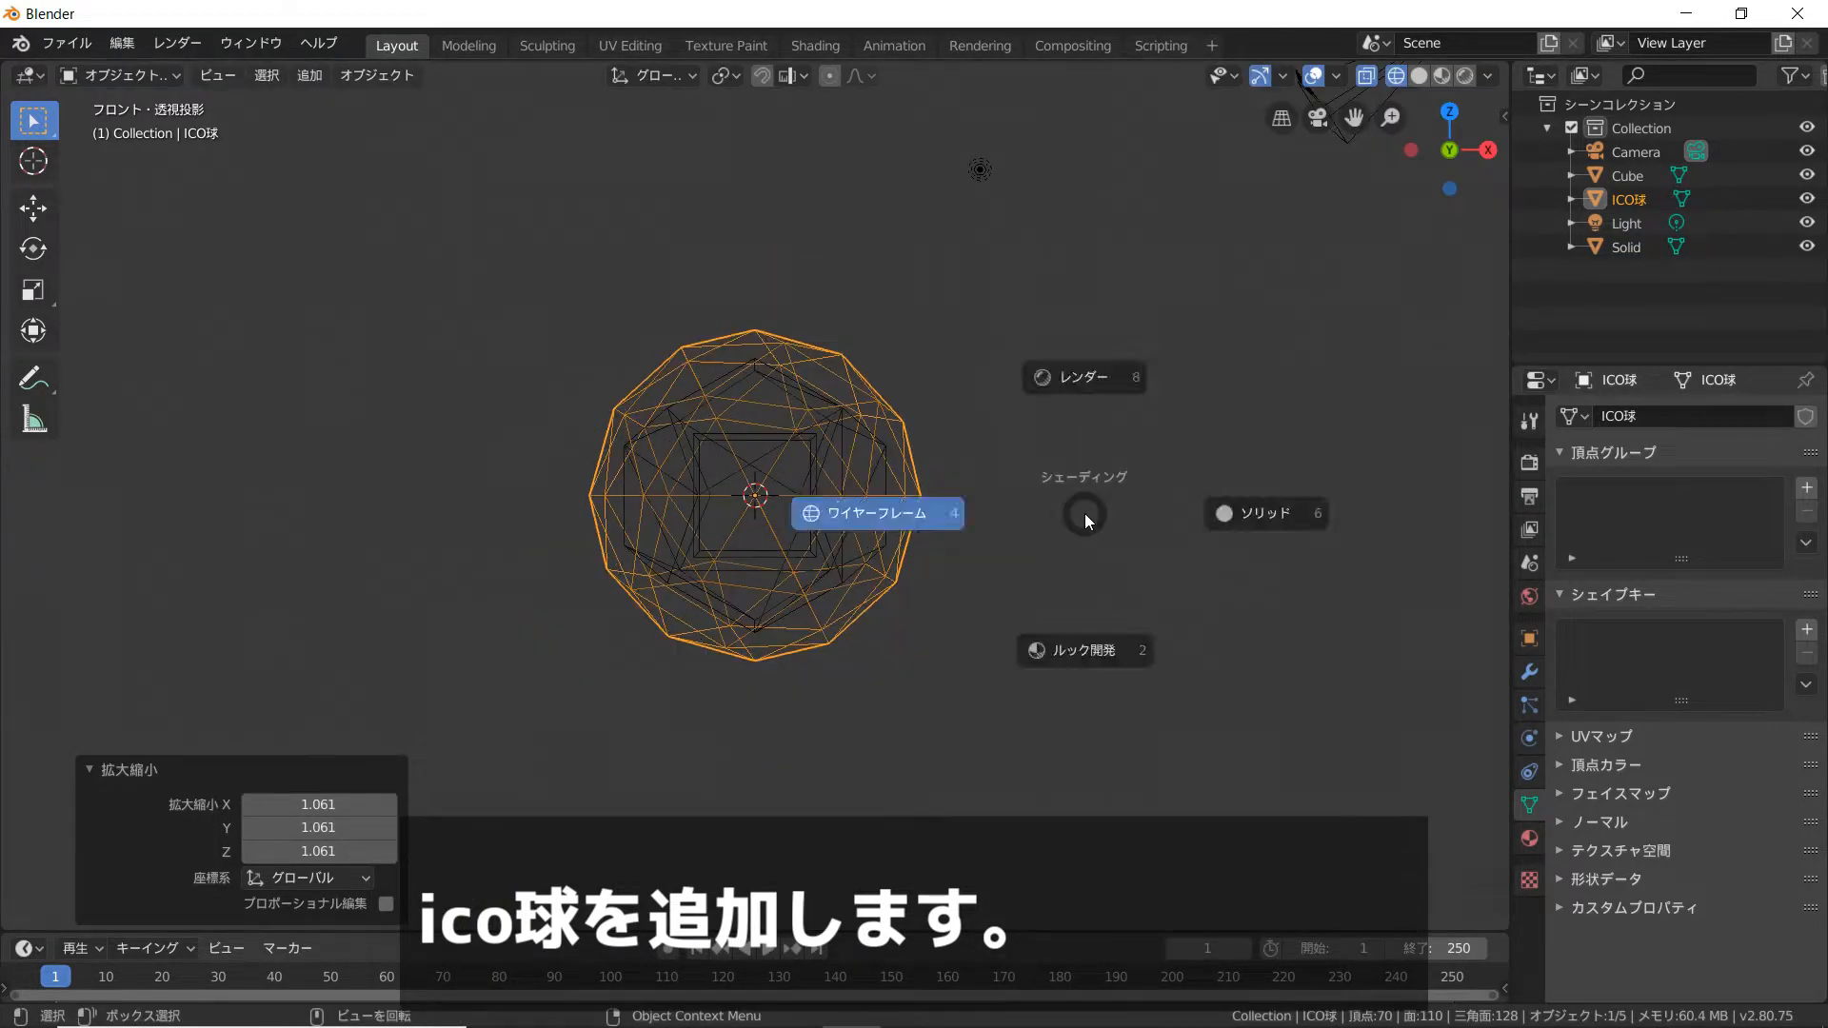
left_click(1198, 512)
Examine the ico sphere's mesh in Edit Mode with wireframe and solid shading
middle_click_drag(1198, 512, 1086, 564)
key("Tab")
key("z")
left_click(826, 572)
scroll(827, 559, "up", 2)
middle_click_drag(827, 559, 889, 553)
key("z")
left_click(1030, 562)
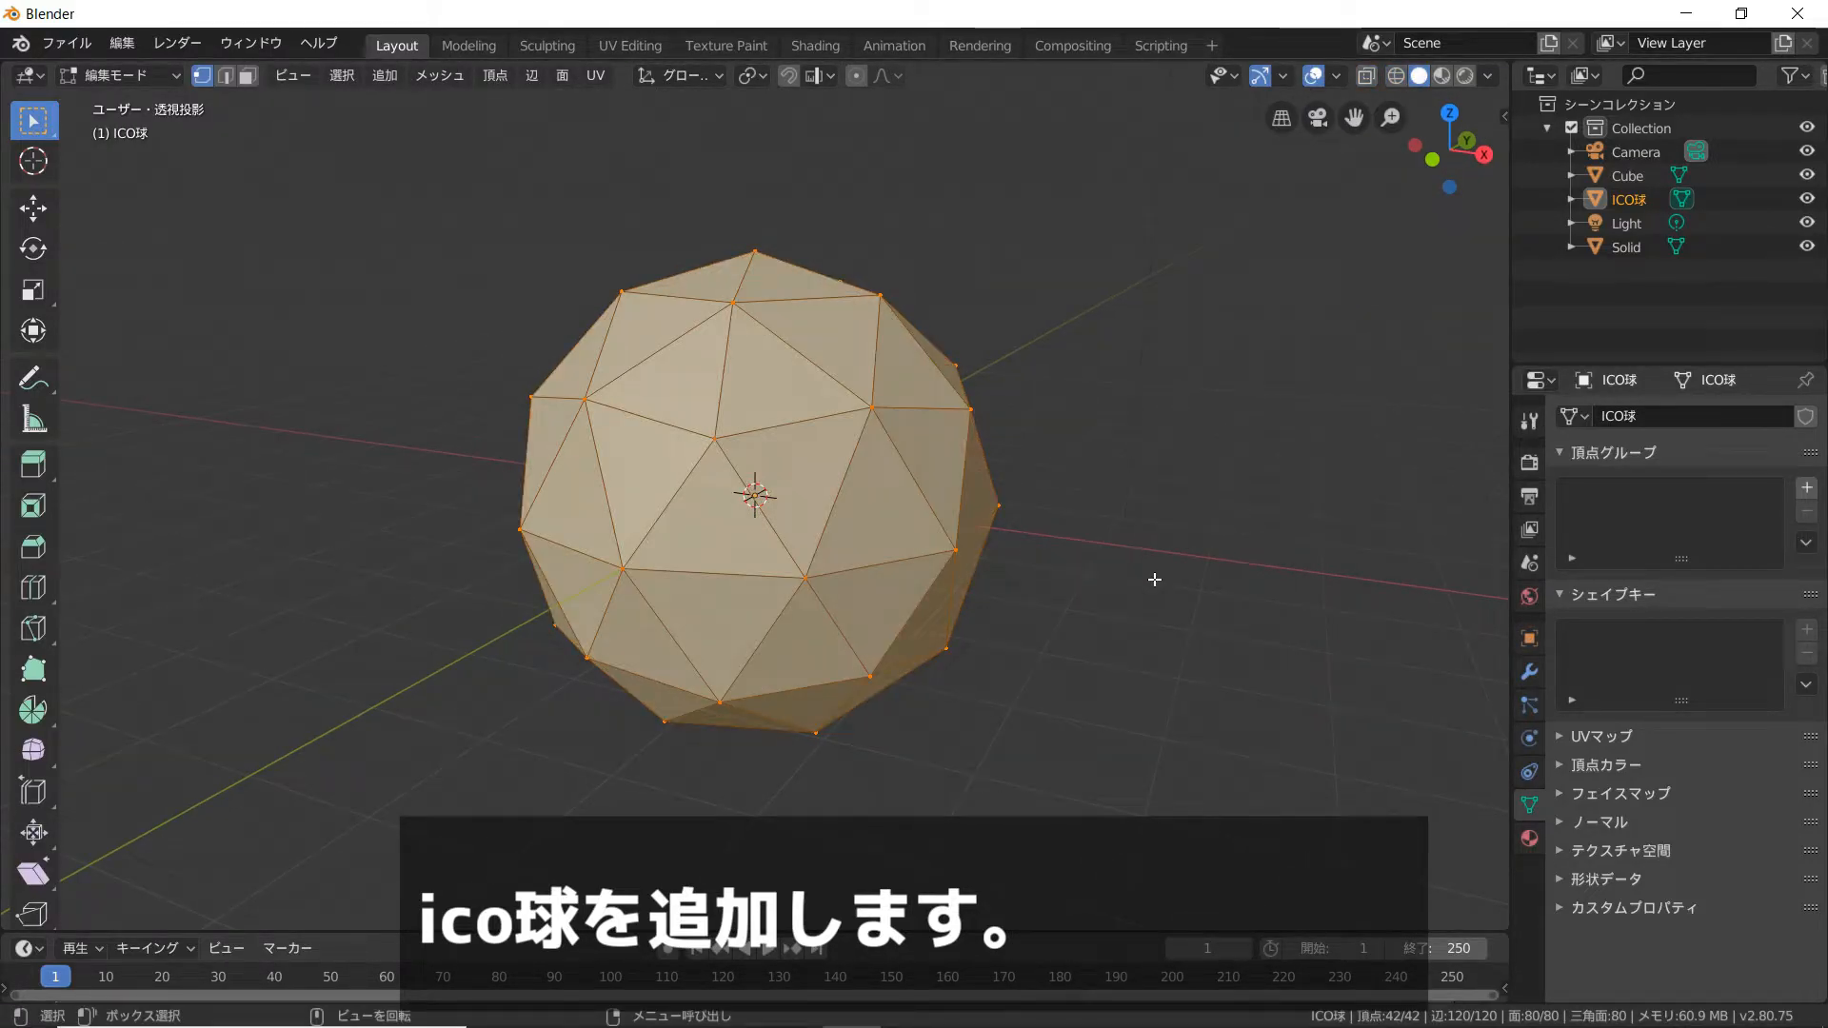
Add a Shrinkwrap modifier to the ico sphere with Solid as the target
left_click(1529, 671)
left_click(1616, 416)
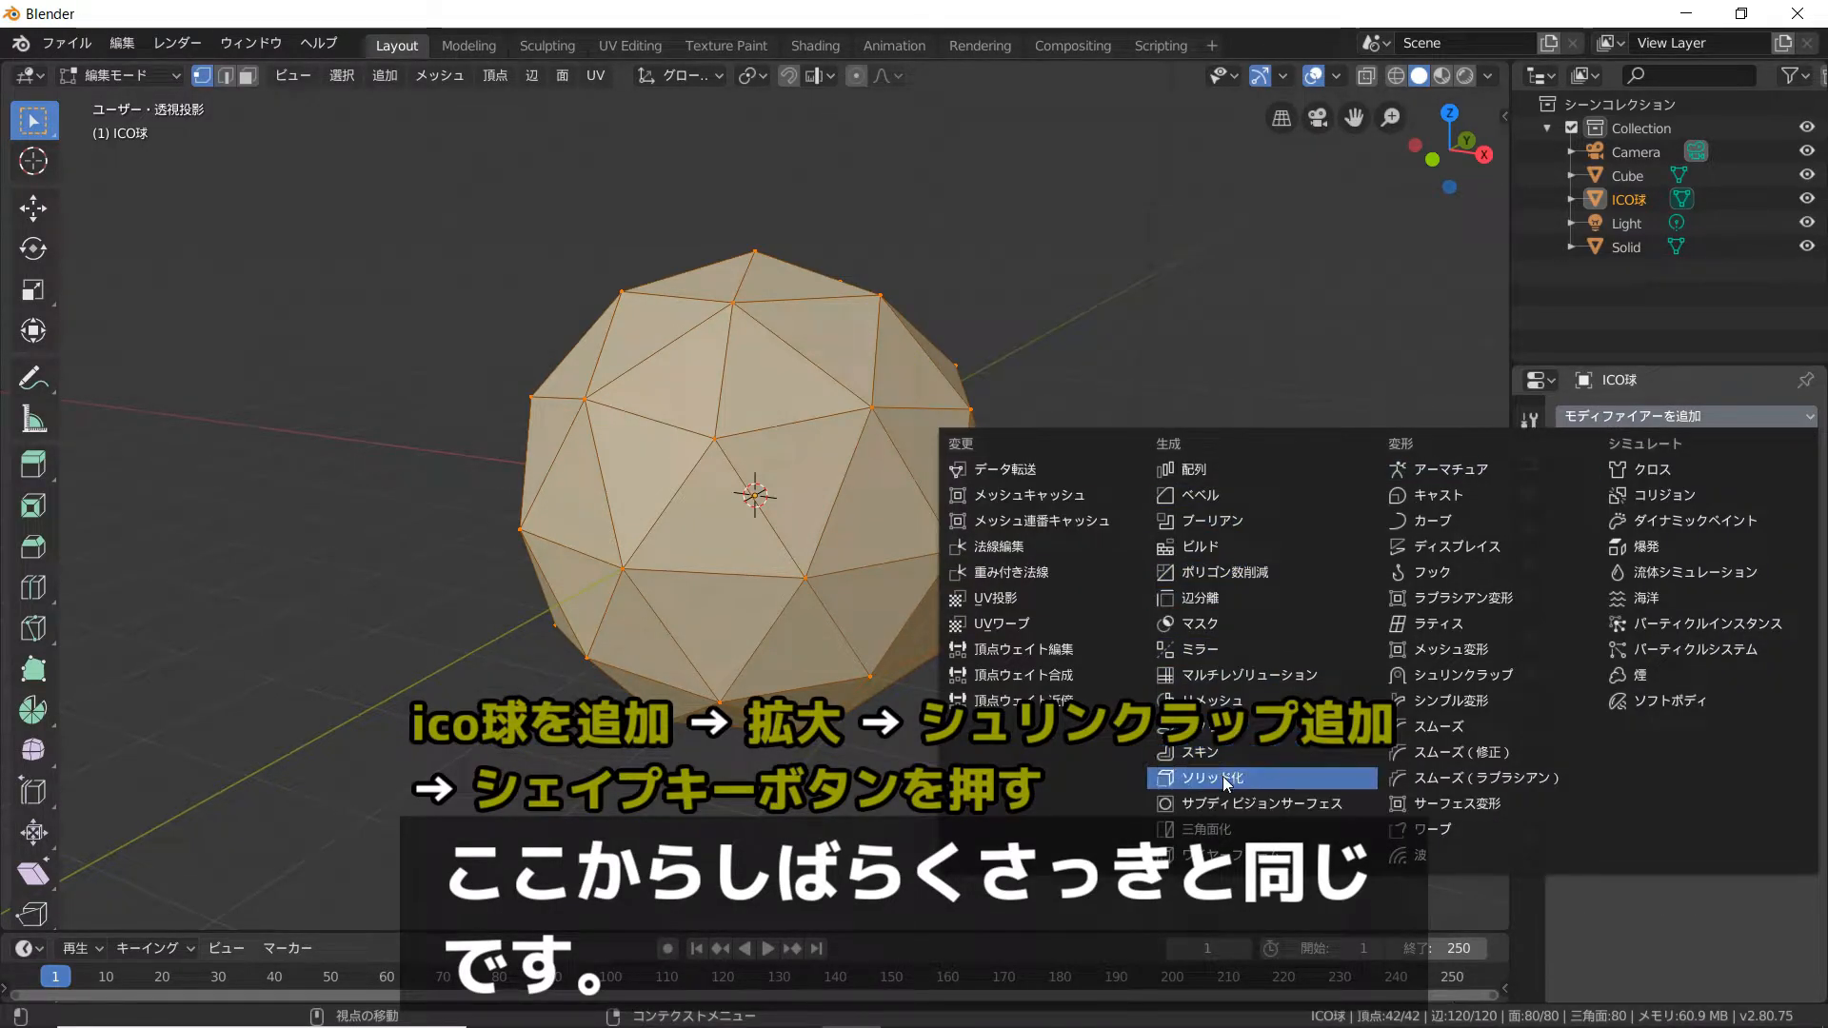
left_click(1457, 675)
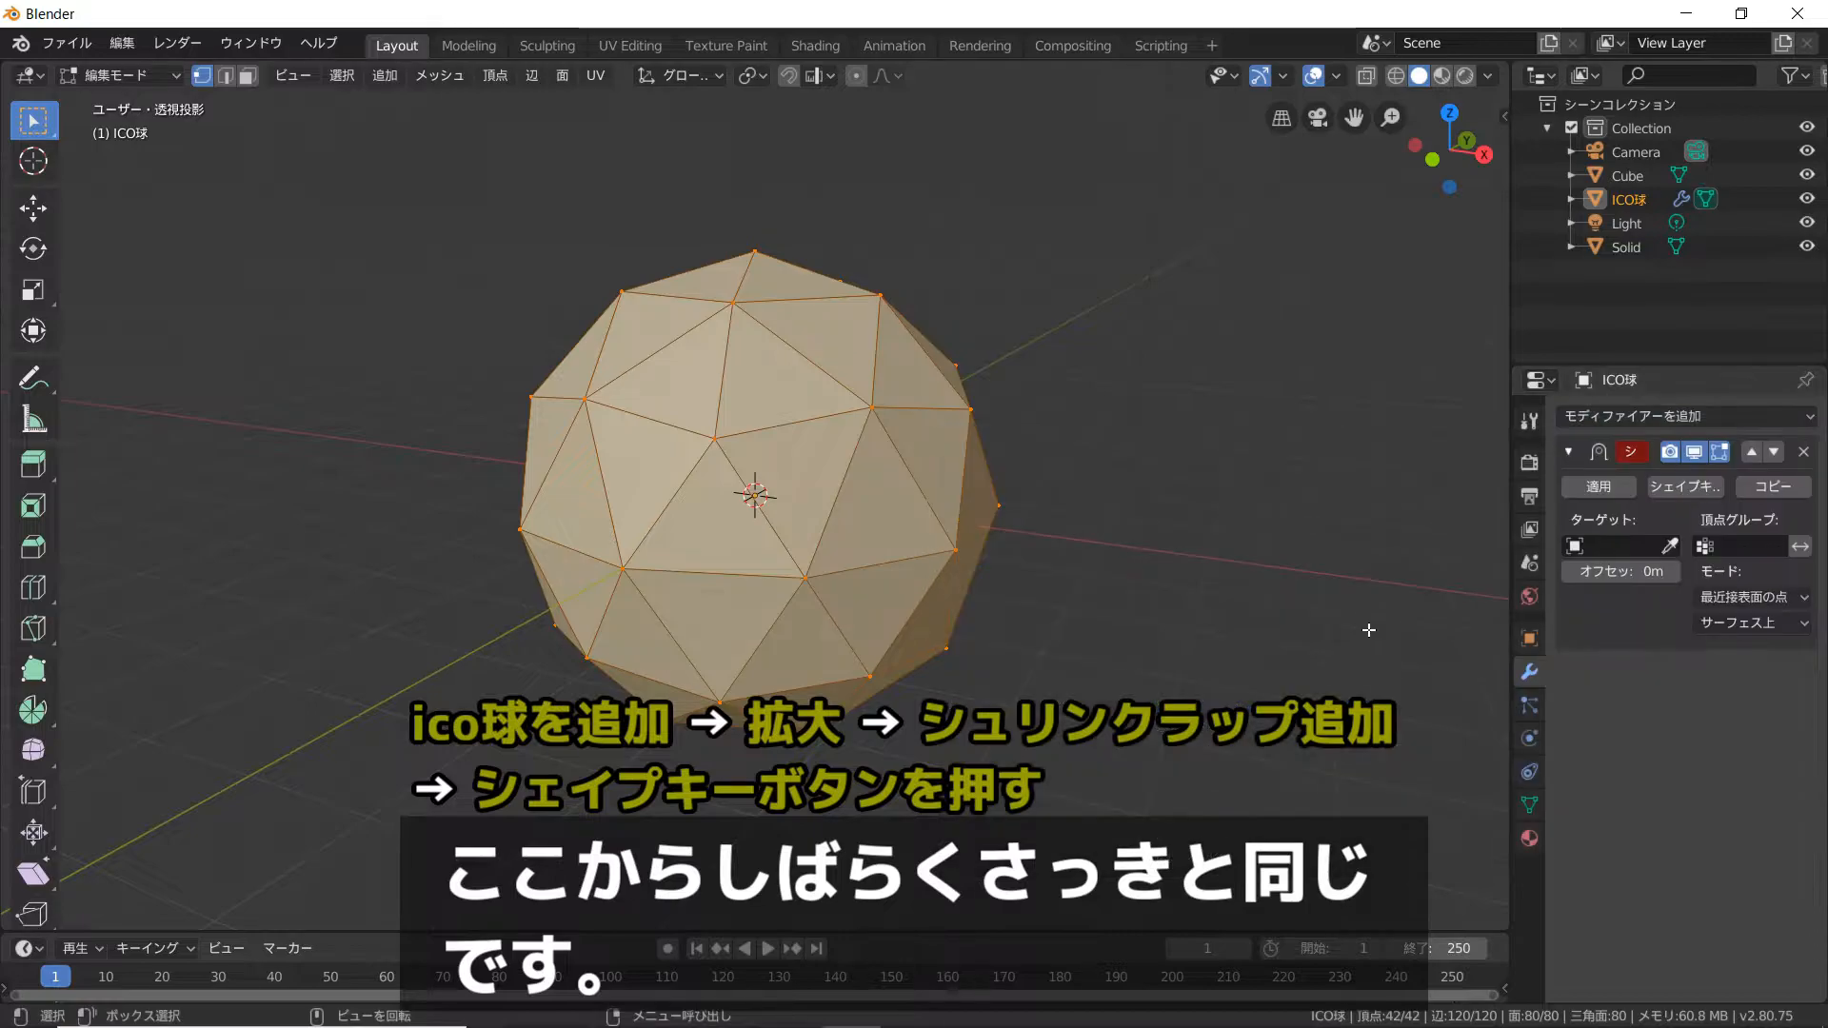
left_click(1619, 545)
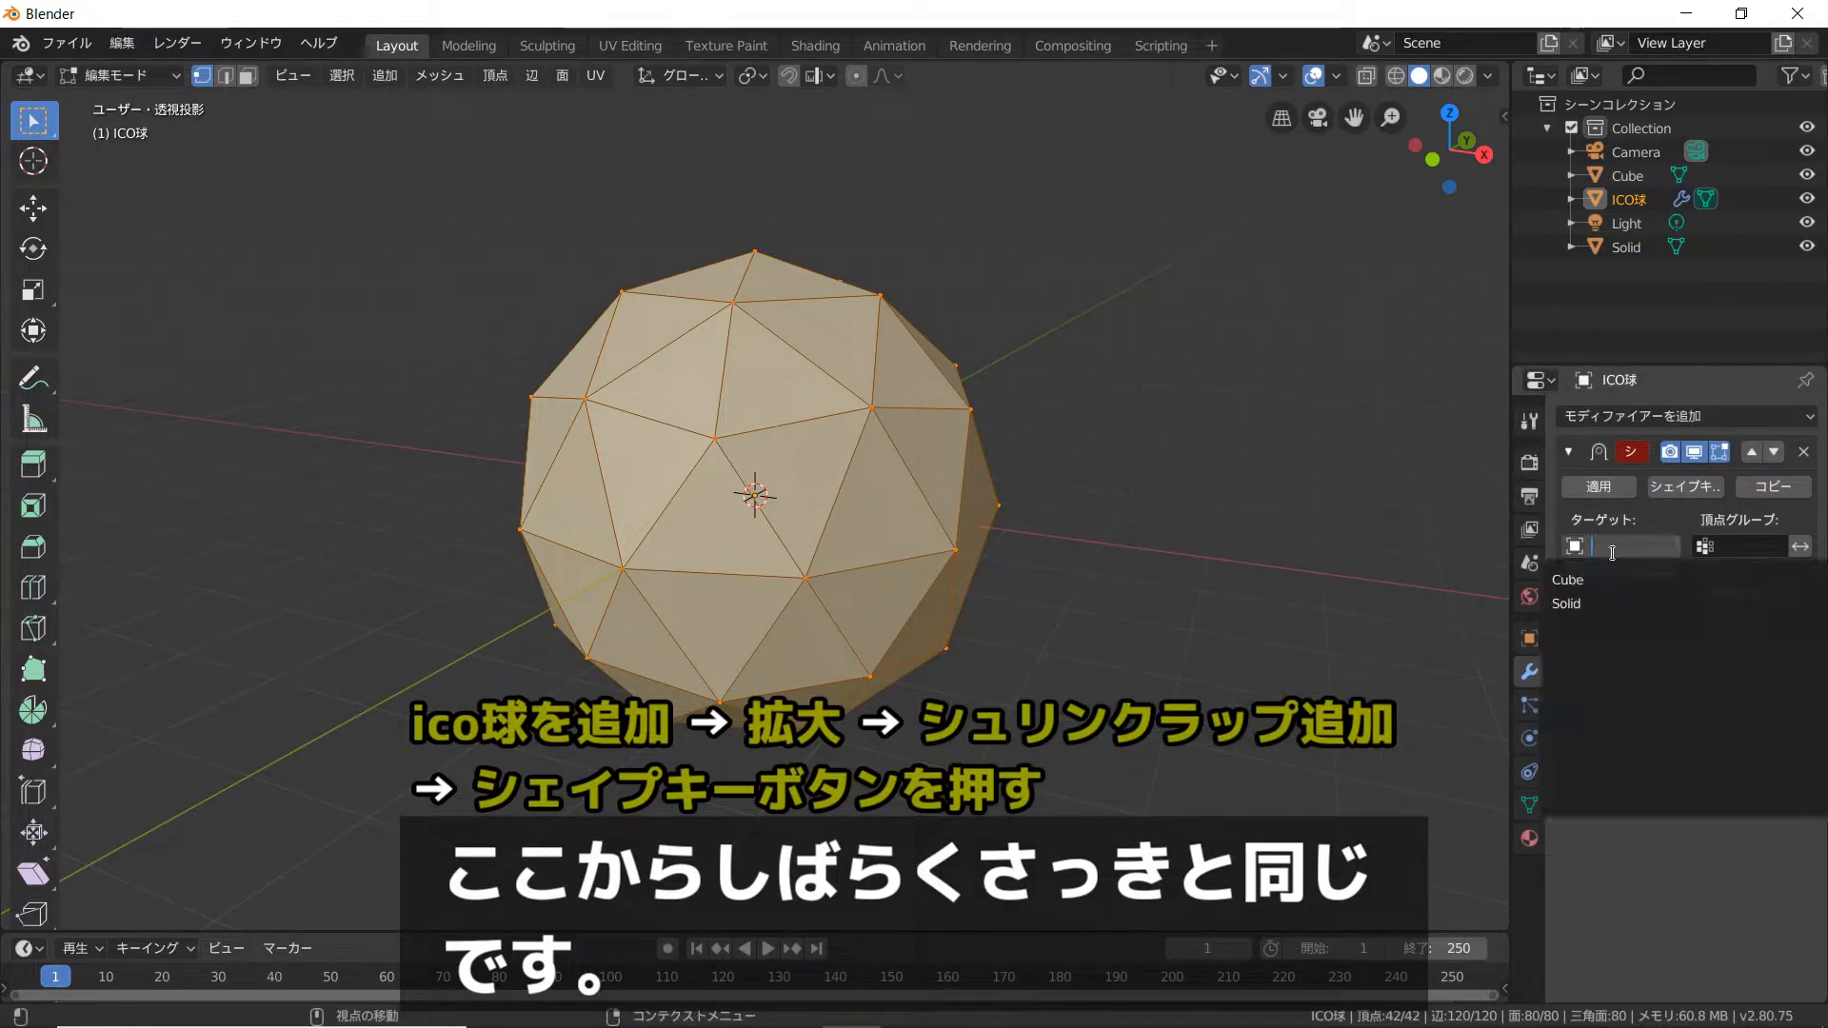
left_click(1592, 603)
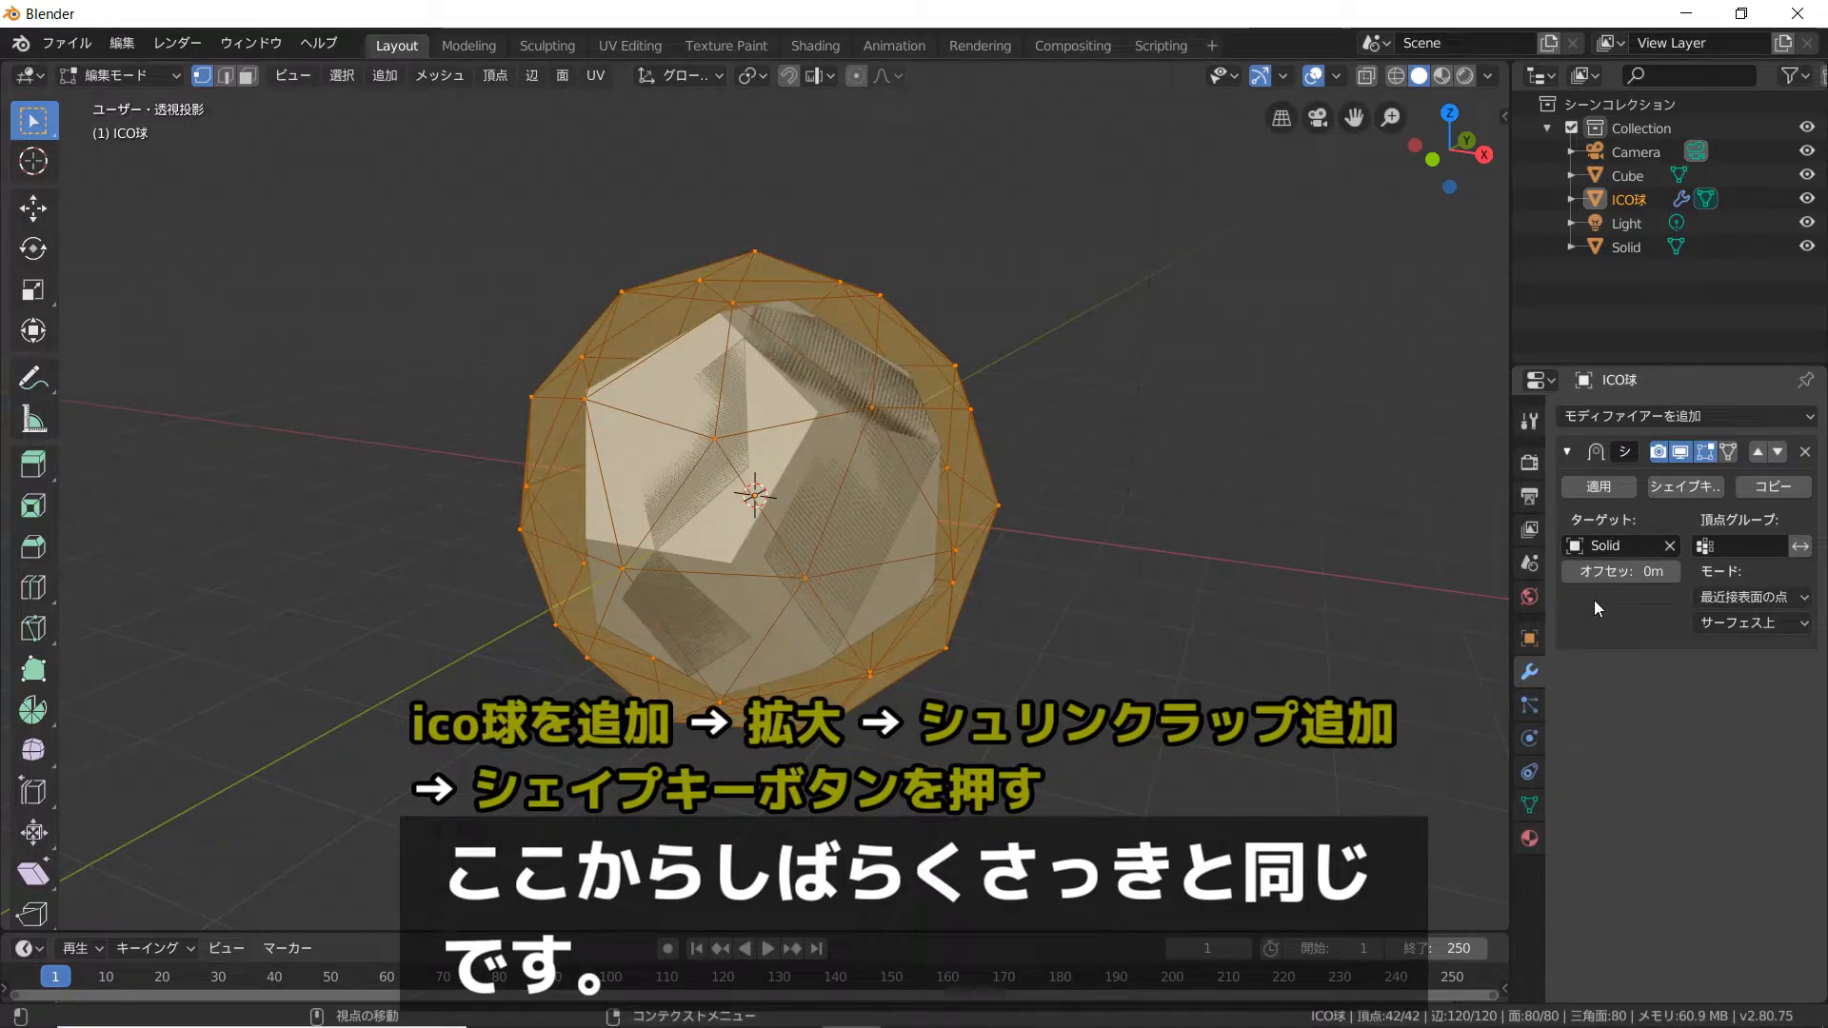
Return the ico sphere to Object Mode and apply its Shrinkwrap modifier as a shape key
left_click(1665, 485)
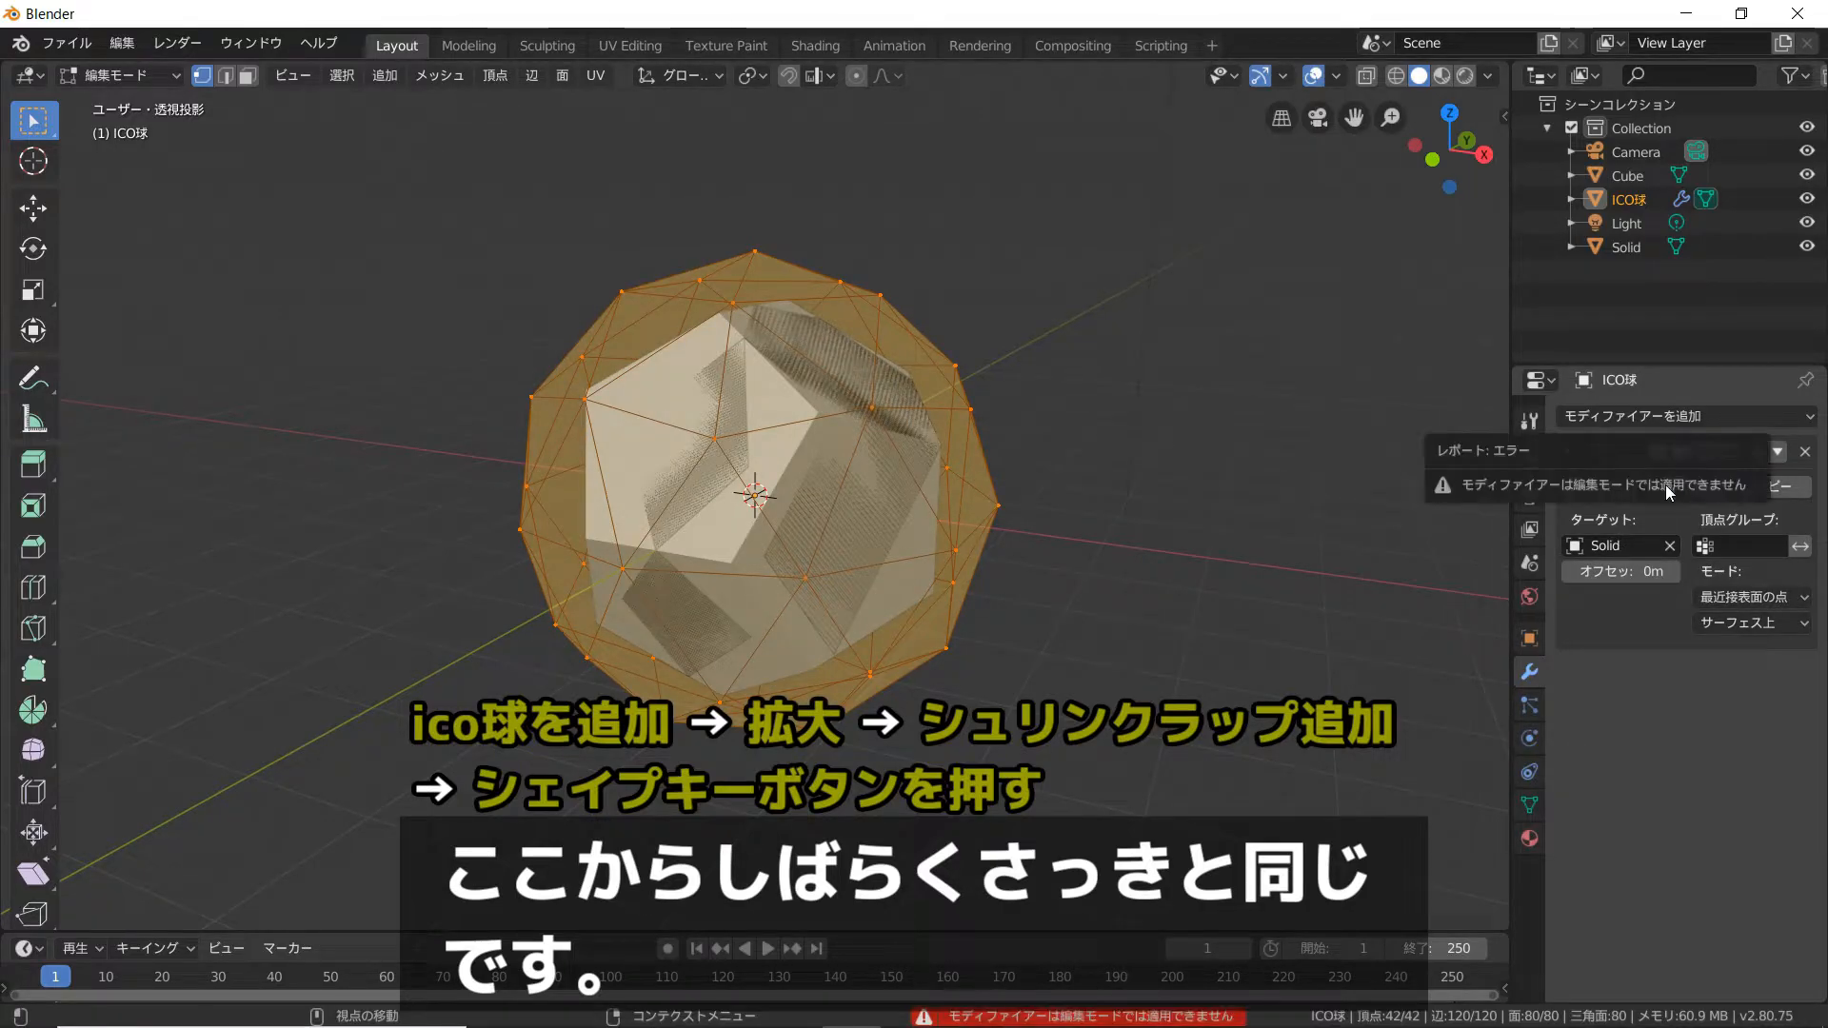
key("Tab")
left_click(1671, 487)
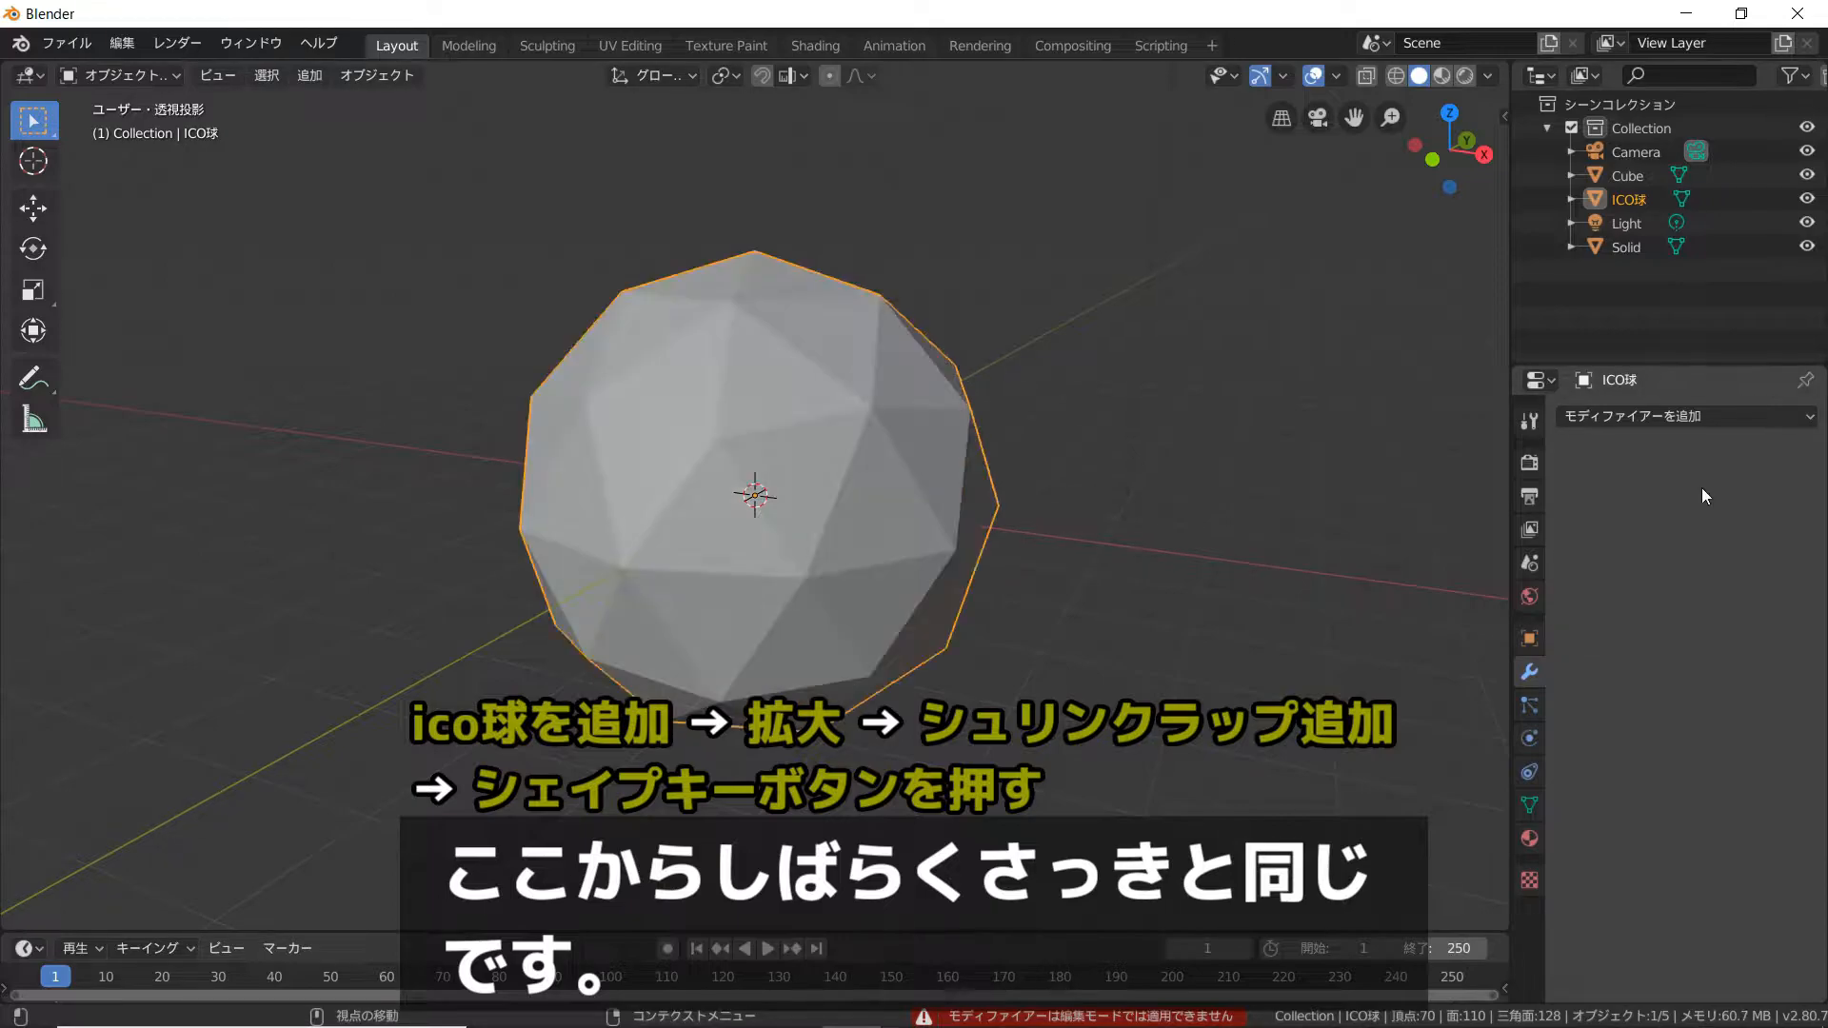
scroll(1381, 531, "down", 3)
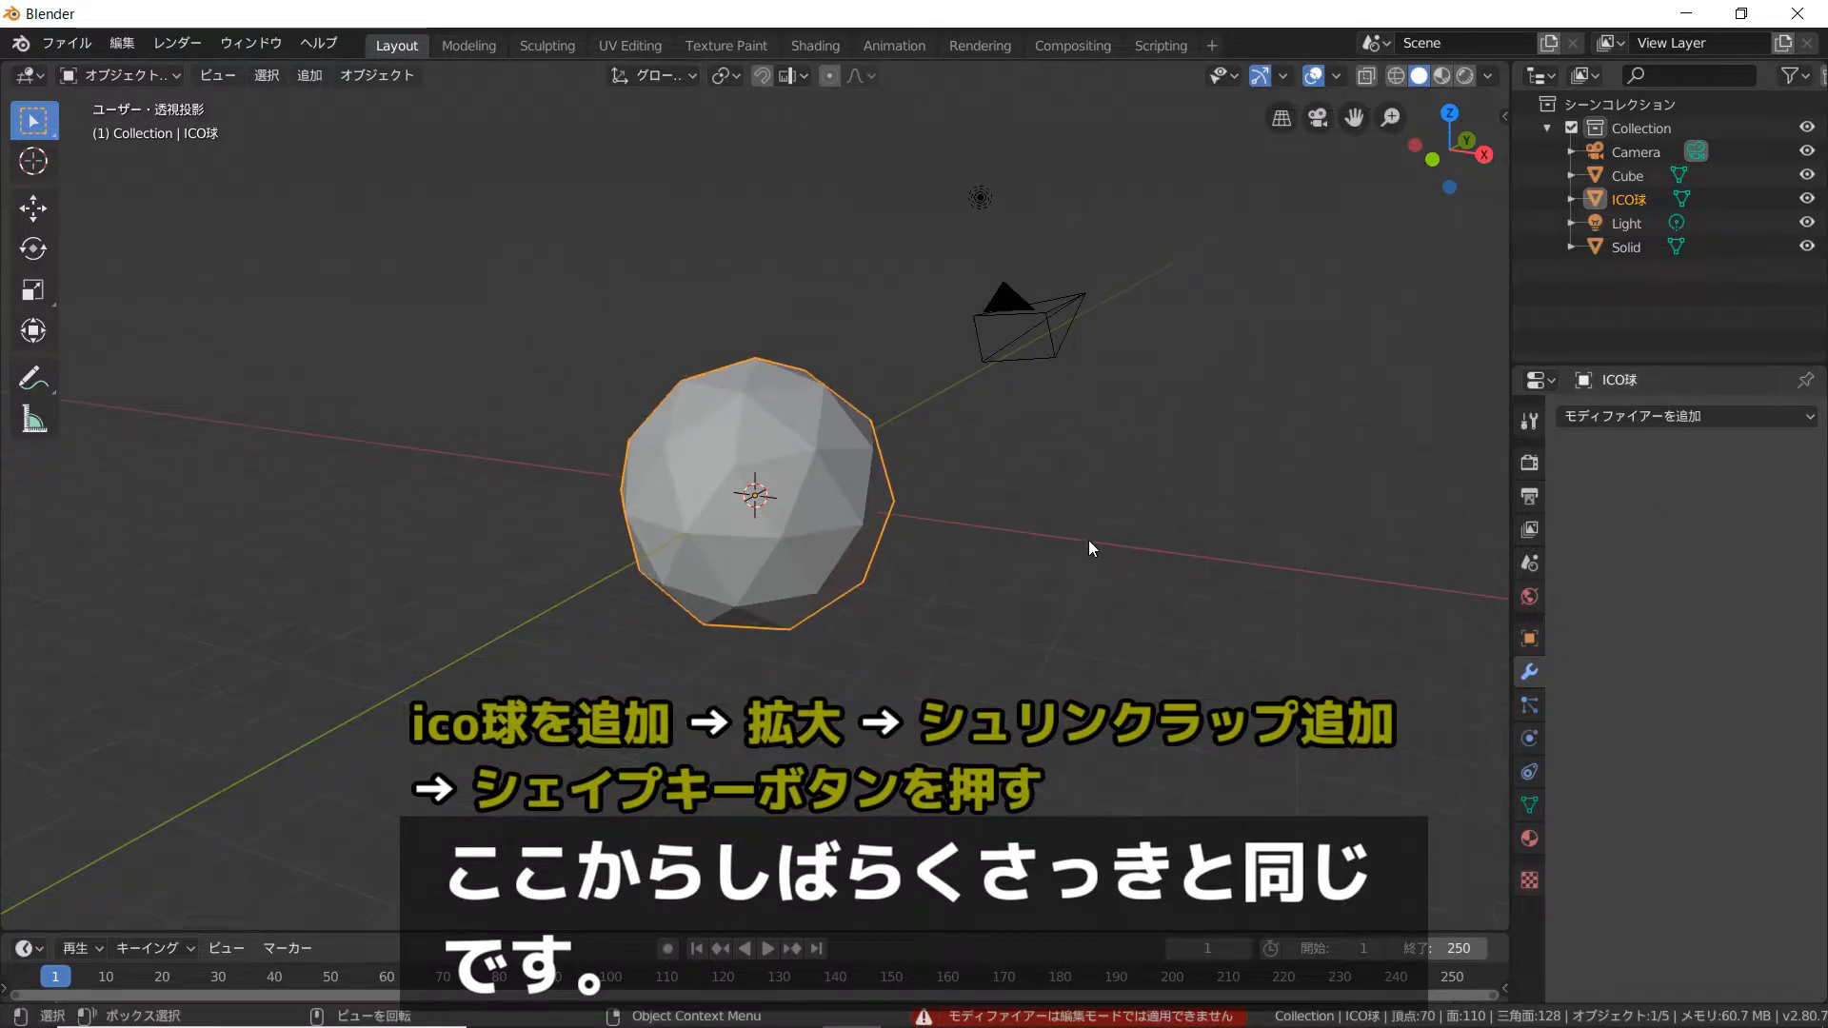
Set the value of the ico sphere's Shrinkwrap shape key to 1
left_click(1530, 705)
left_click(1529, 738)
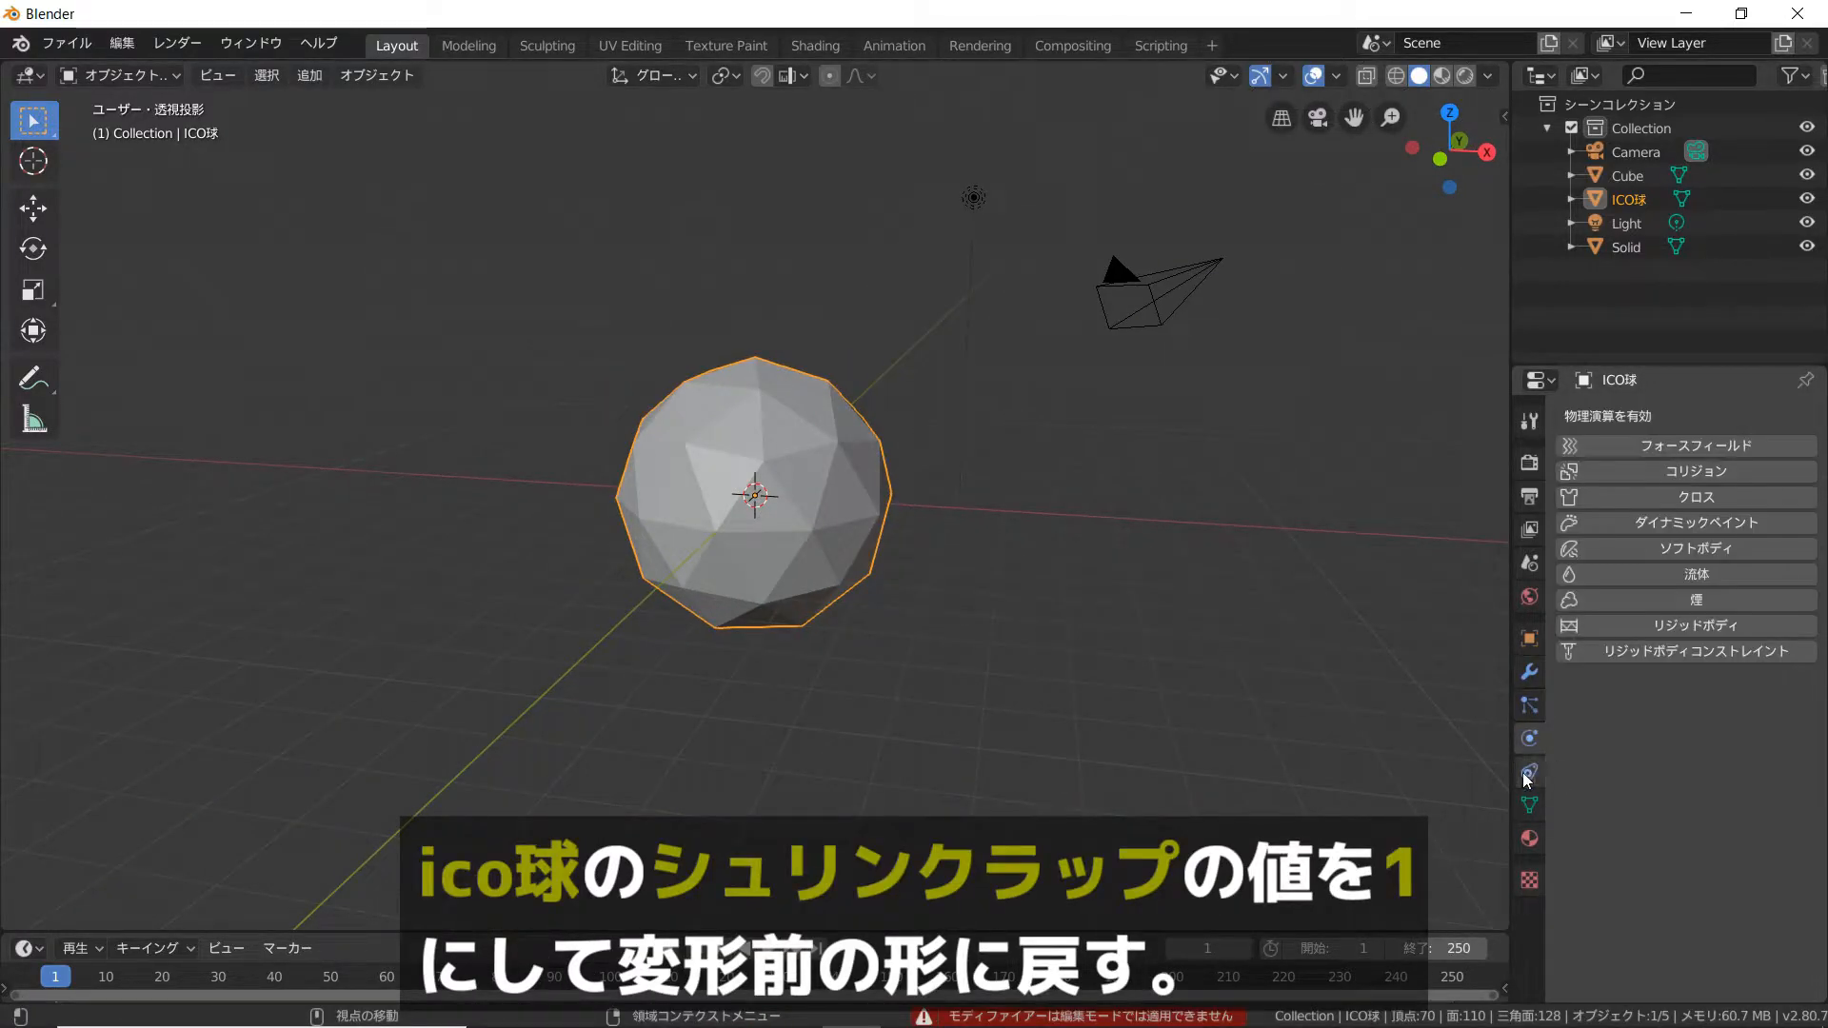
left_click(1524, 772)
left_click(1528, 803)
left_click(1619, 662)
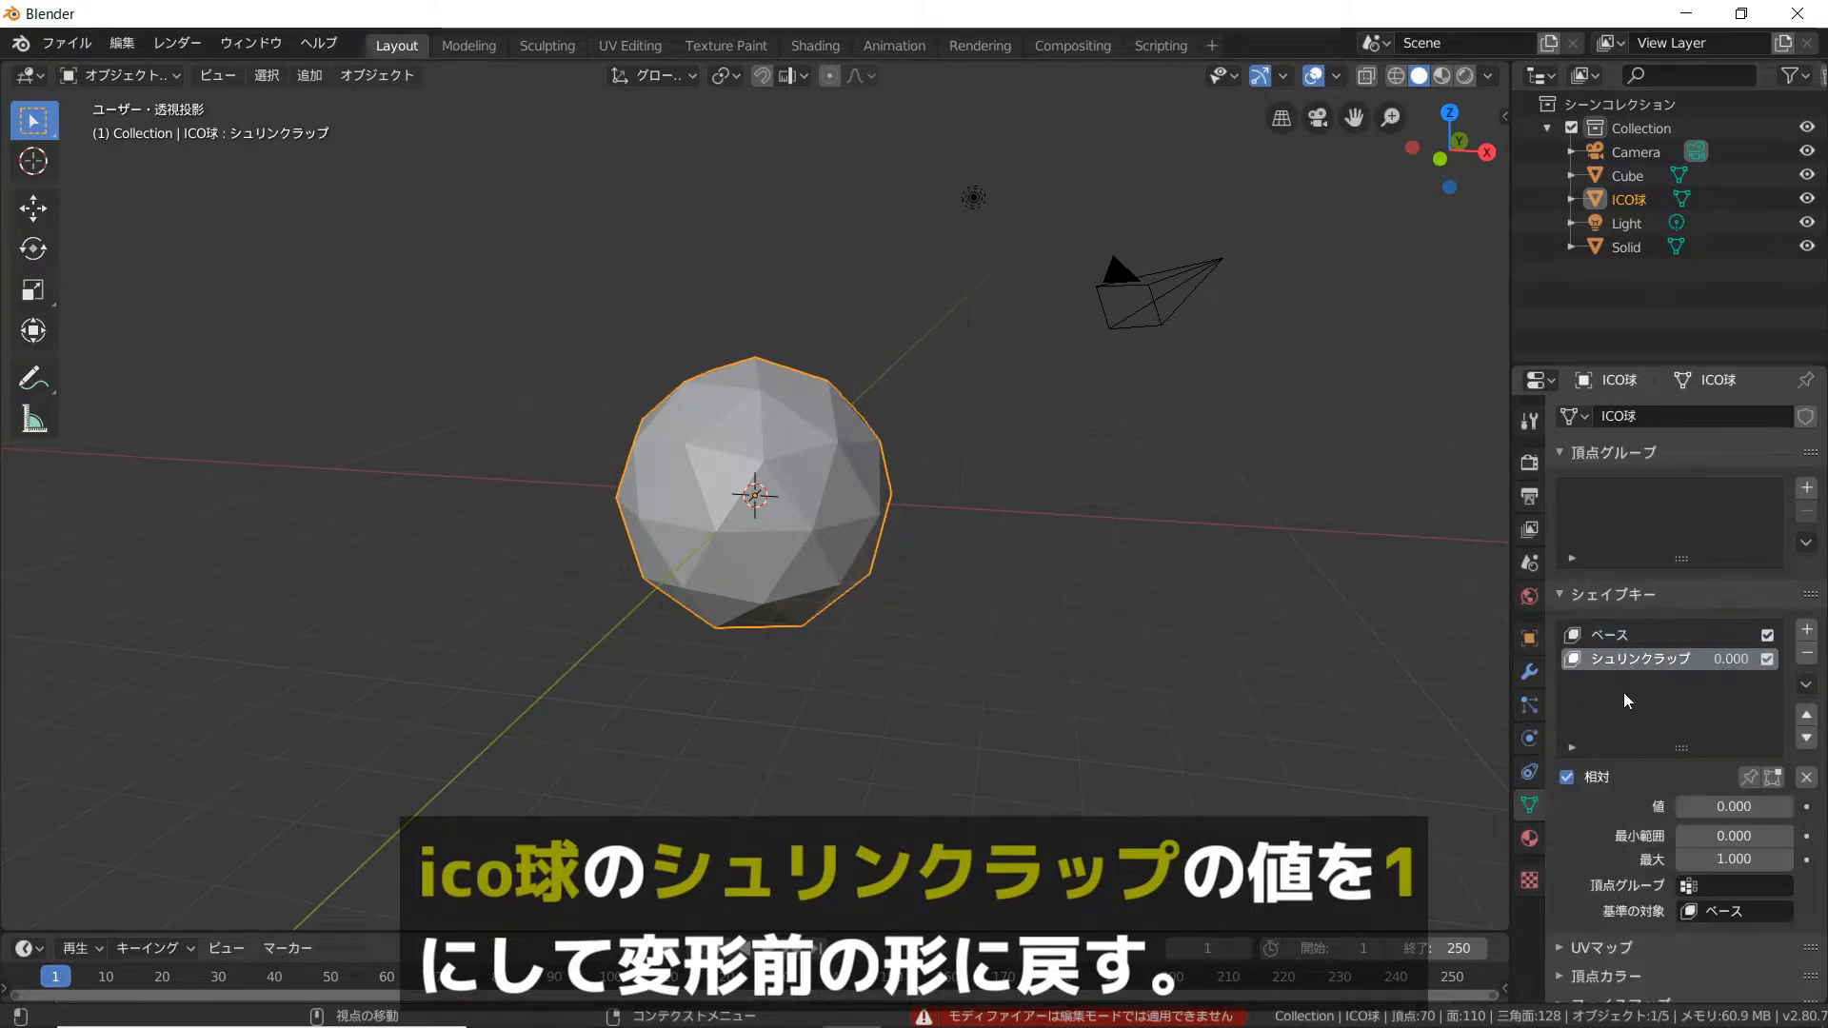
scroll(1667, 781, "down", 3)
mouse_move(1762, 677)
left_mouse_down()
mouse_move(1823, 677)
mouse_move(1688, 677)
mouse_move(1795, 677)
left_mouse_up()
middle_click_drag(752, 628, 826, 620)
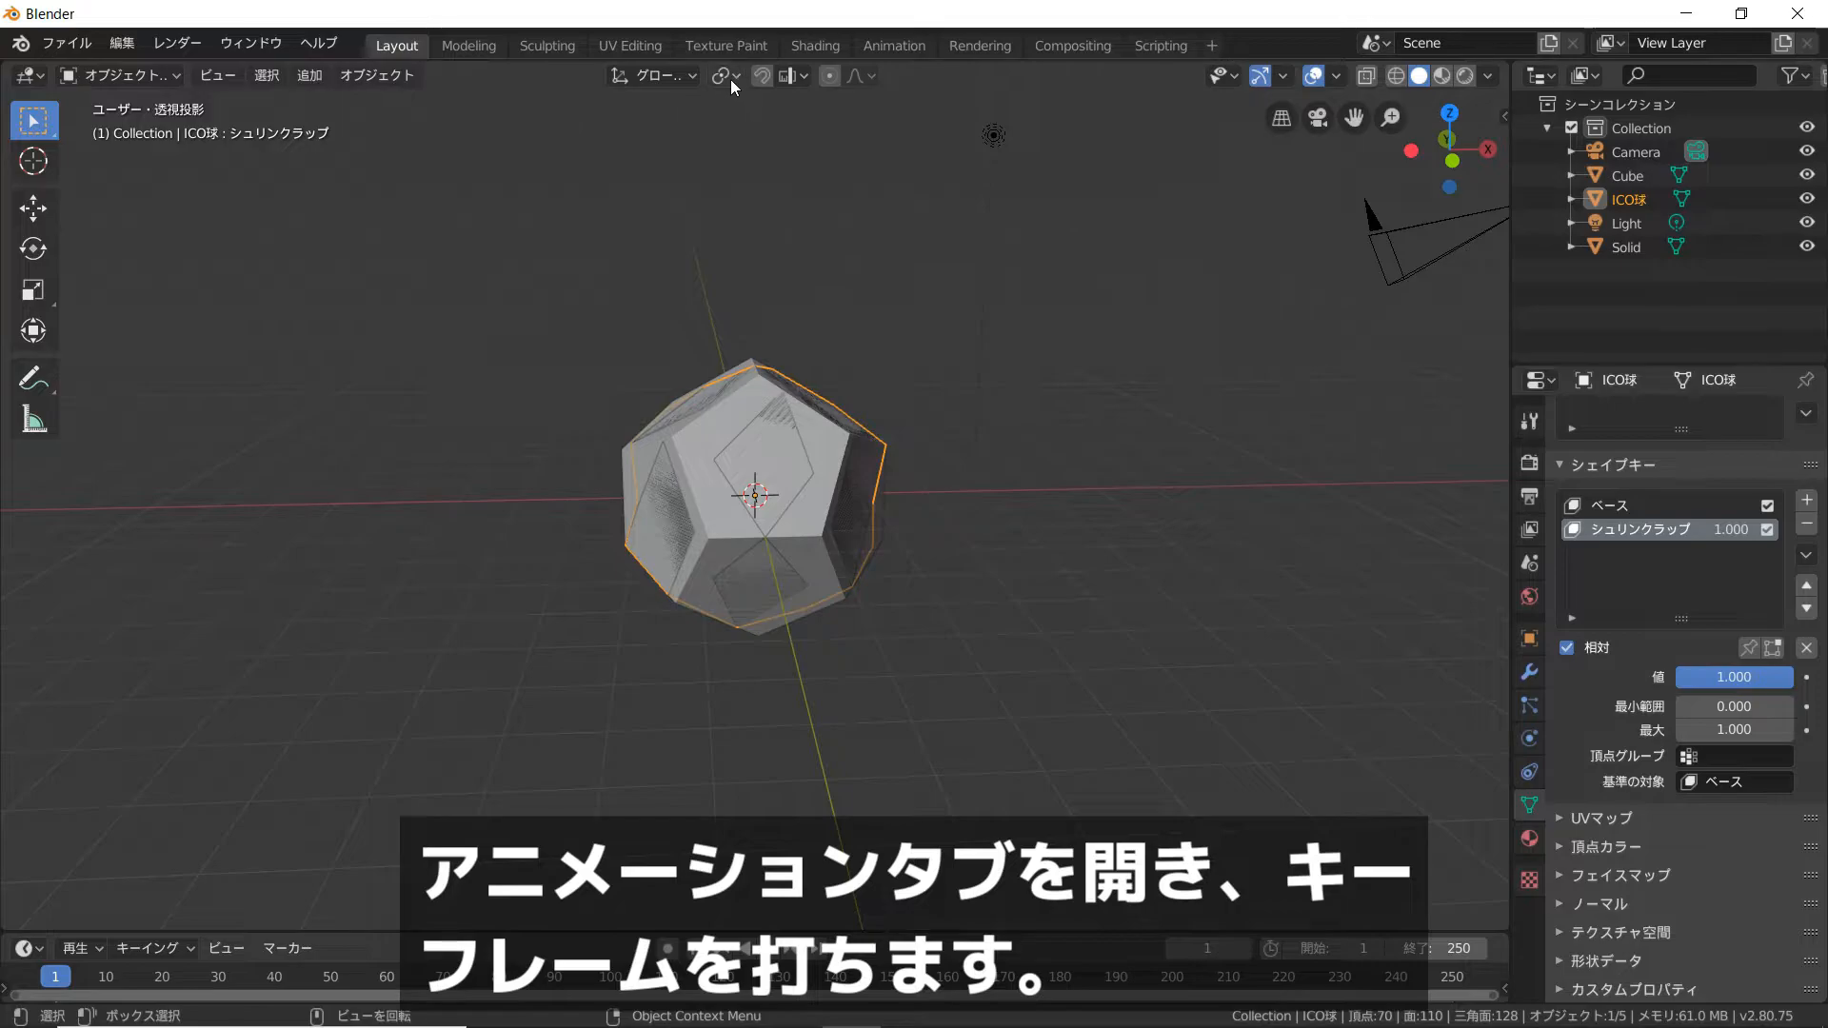
Switch to the Animation workspace and hide the ico sphere
left_click(892, 44)
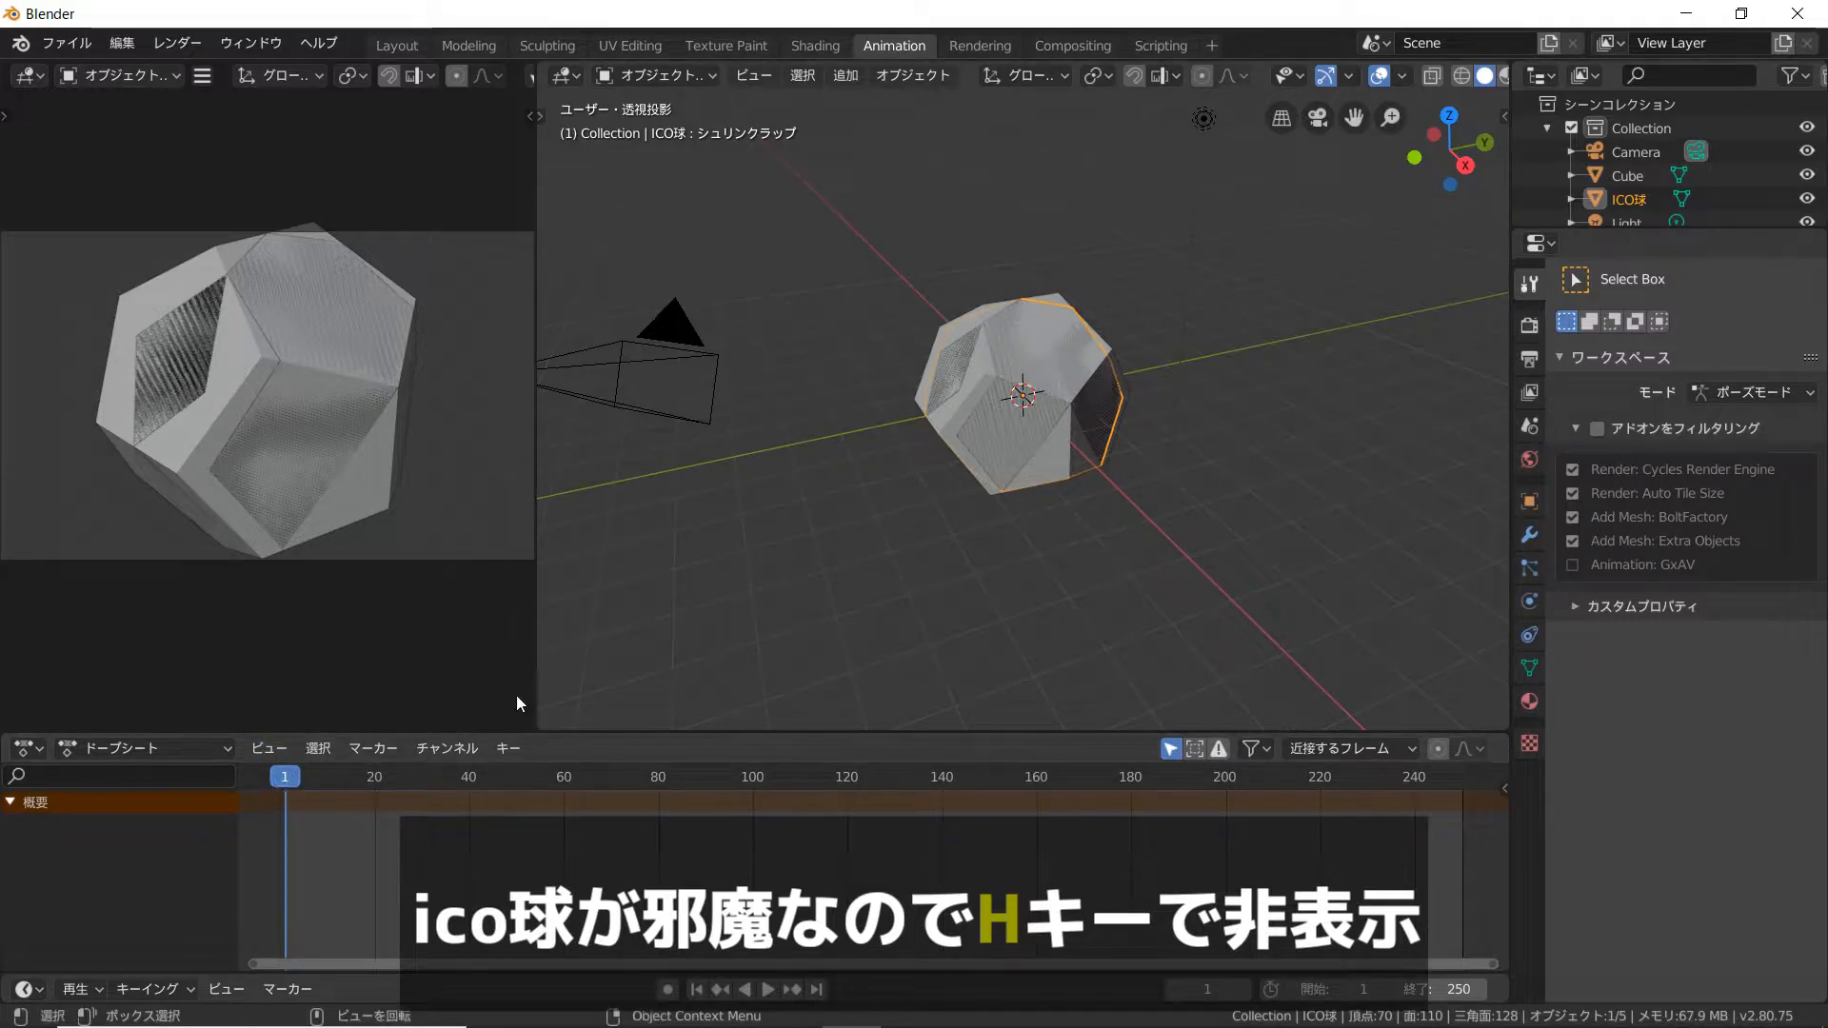
scroll(1621, 181, "down", 2)
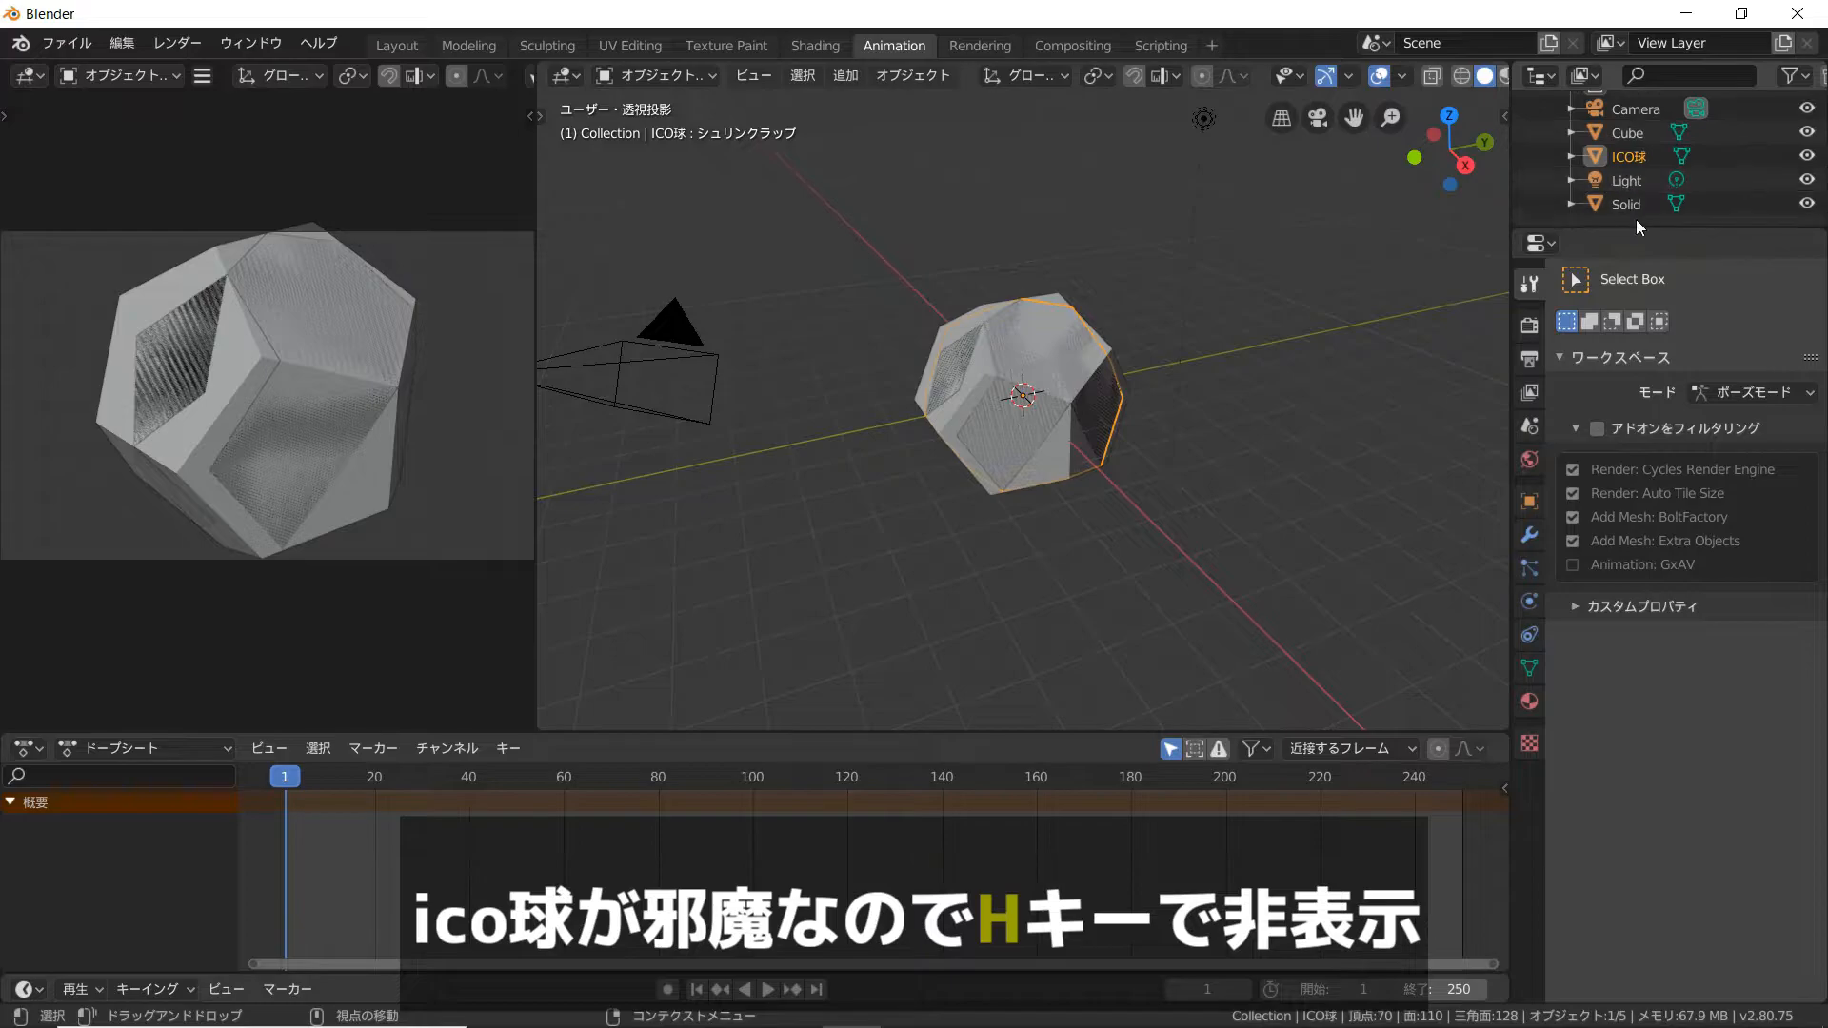
left_click(1626, 156)
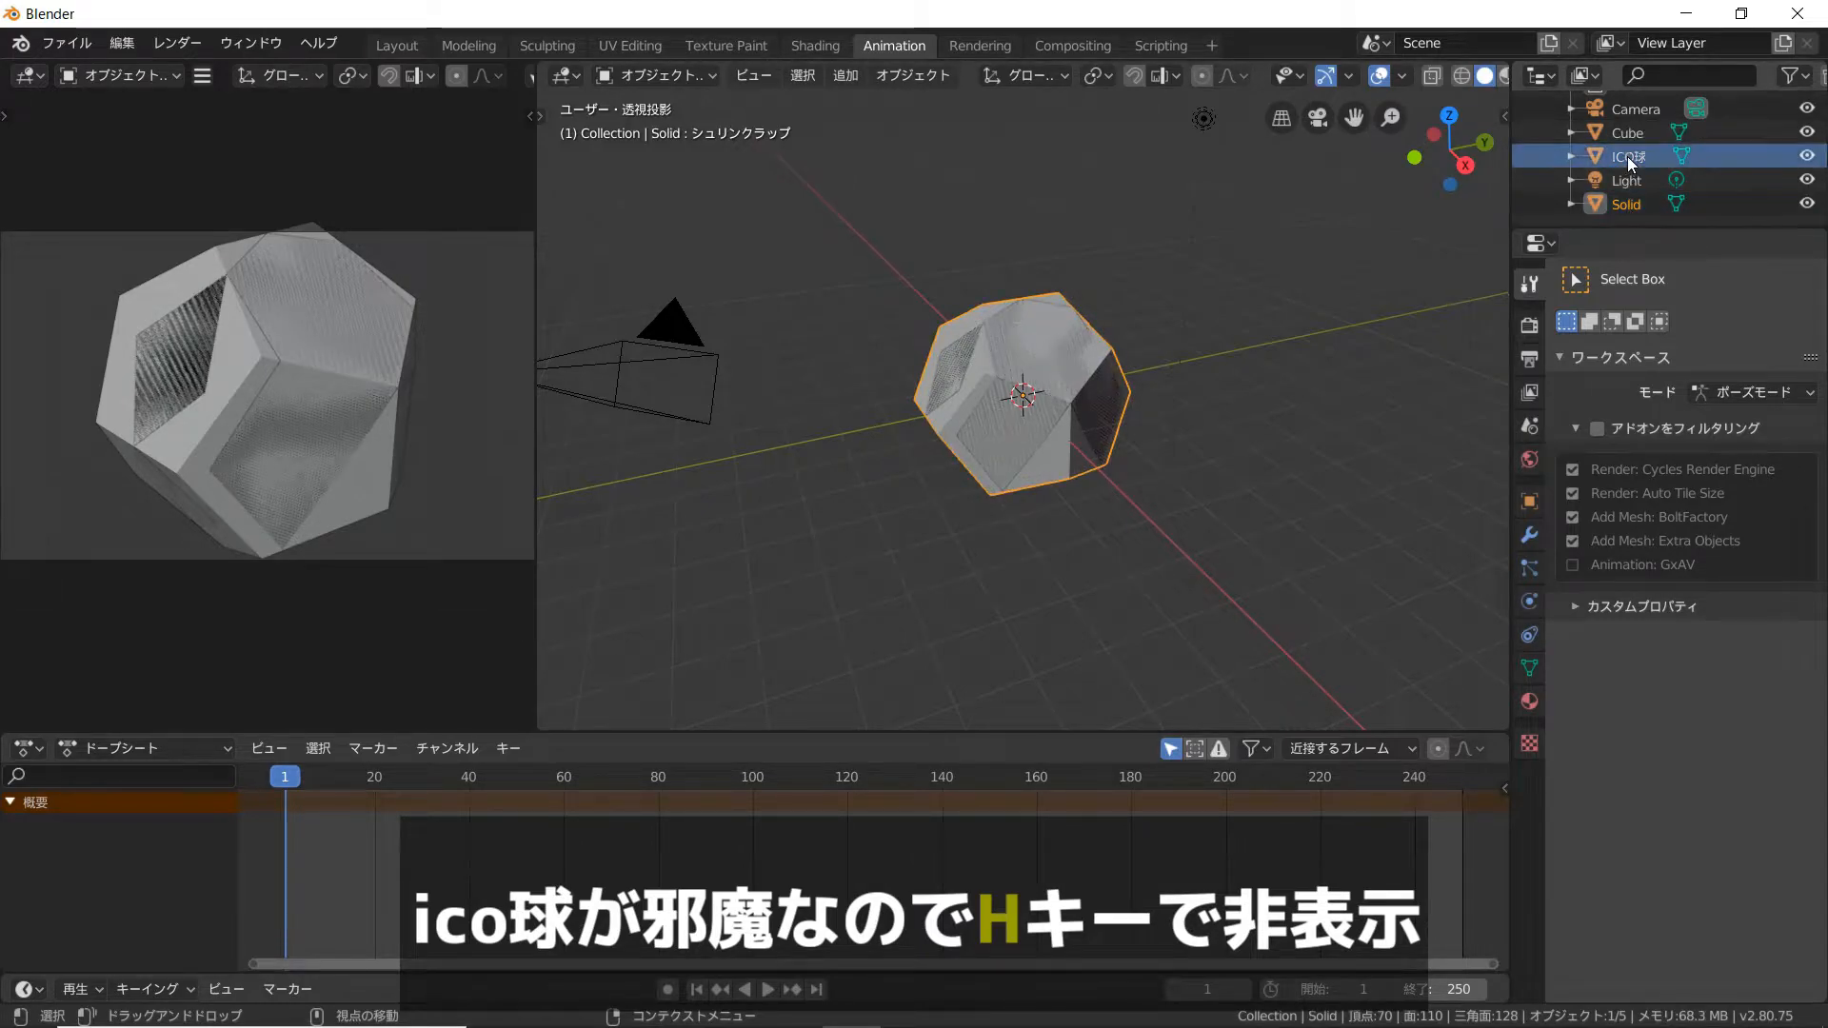
key("h")
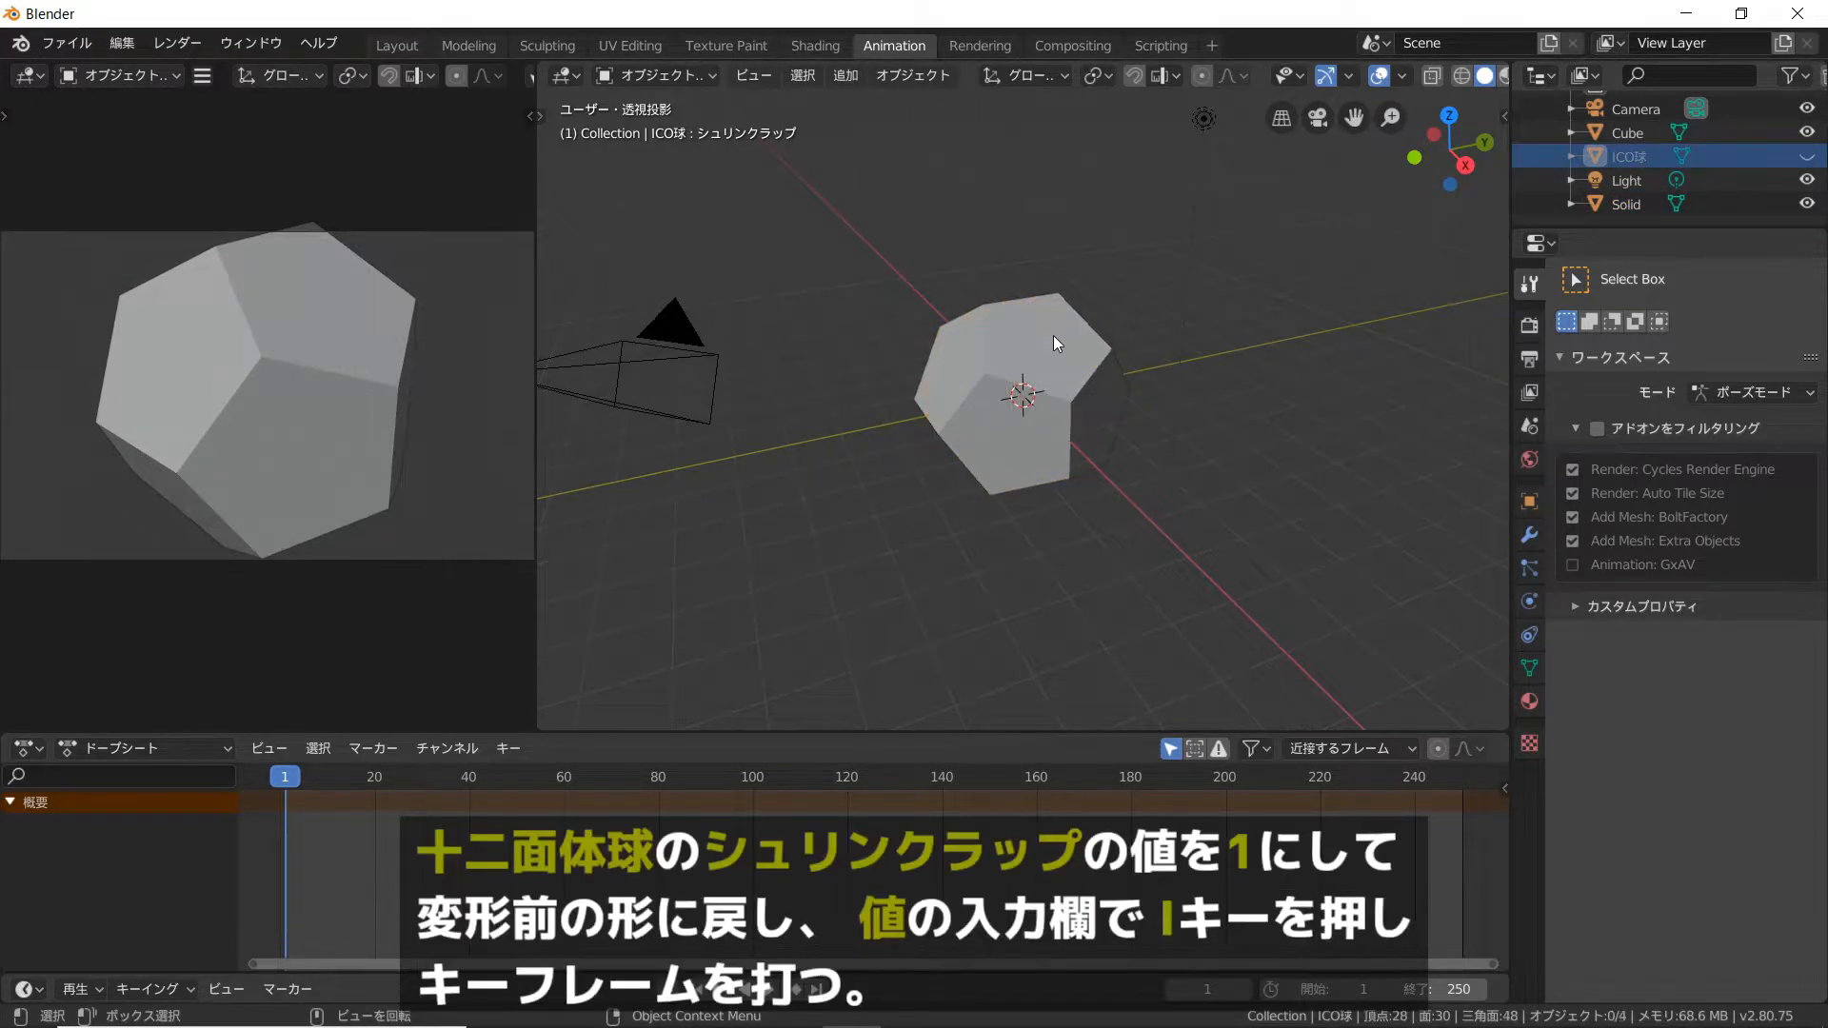
Set the dodecahedron's Shrinkwrap shape key value to 1 and keyframe it at frame 1
left_click(988, 382)
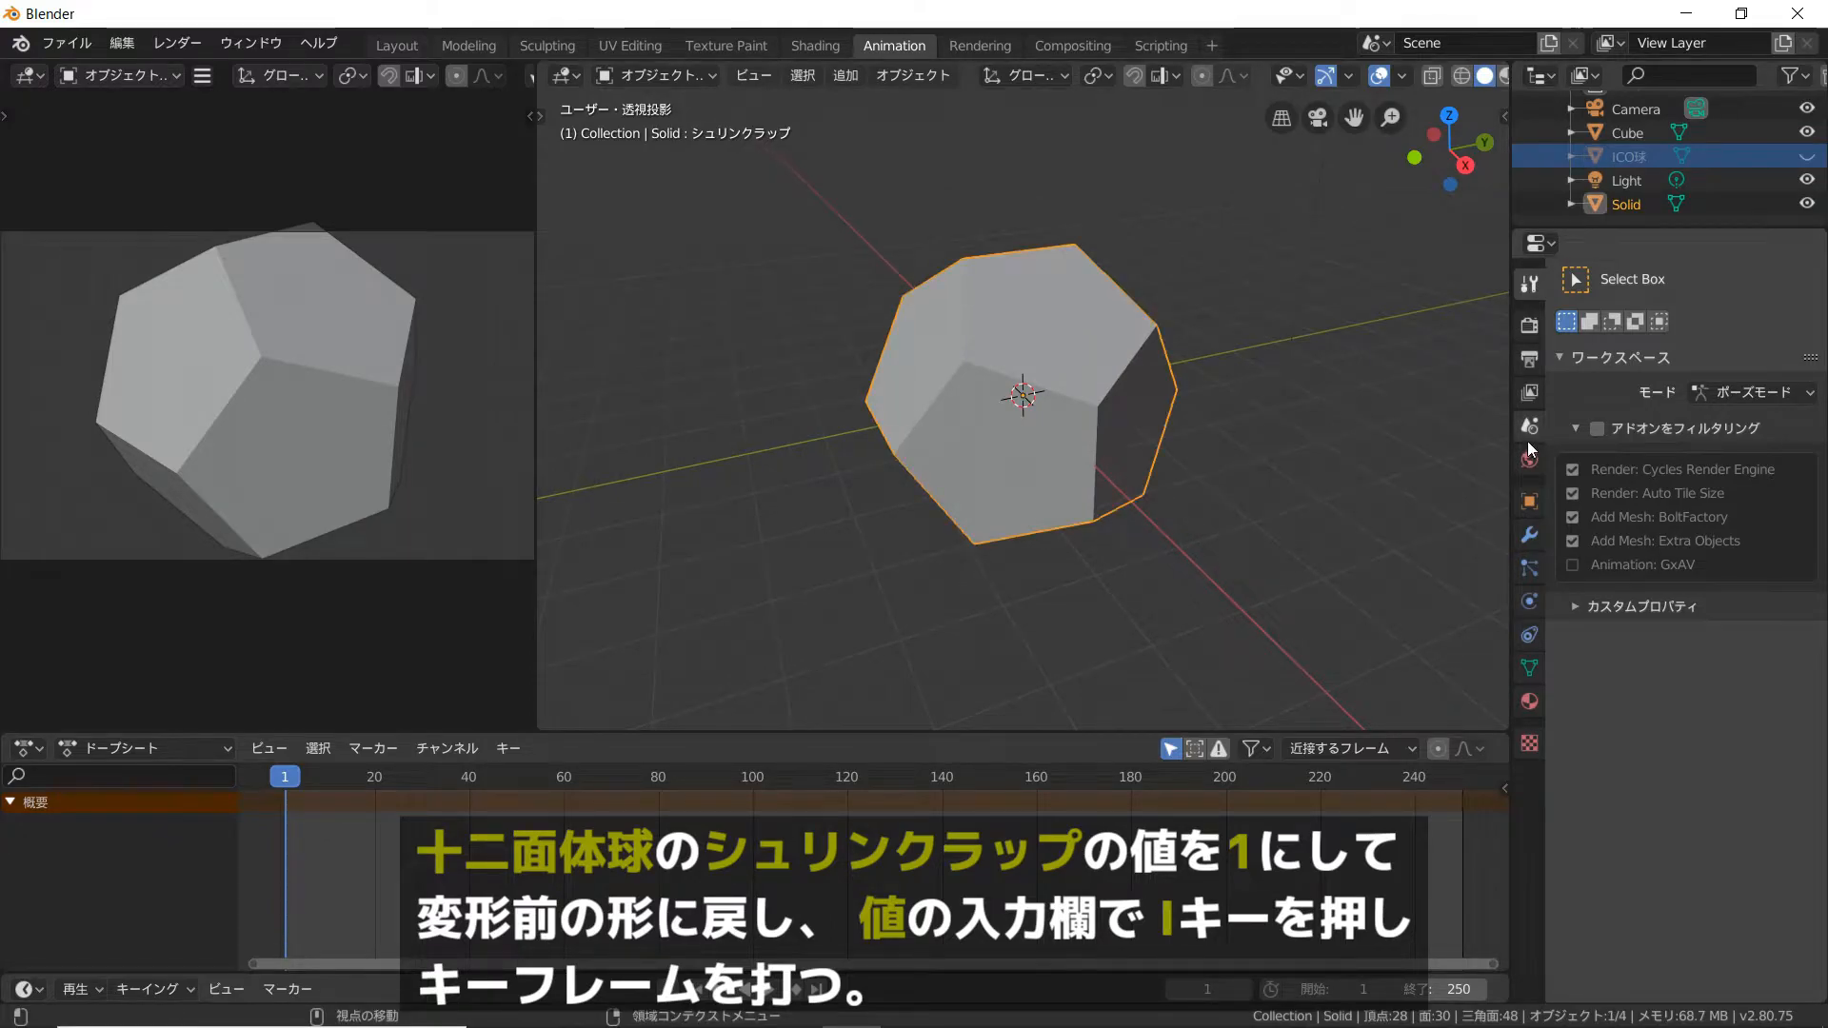
left_click(1530, 668)
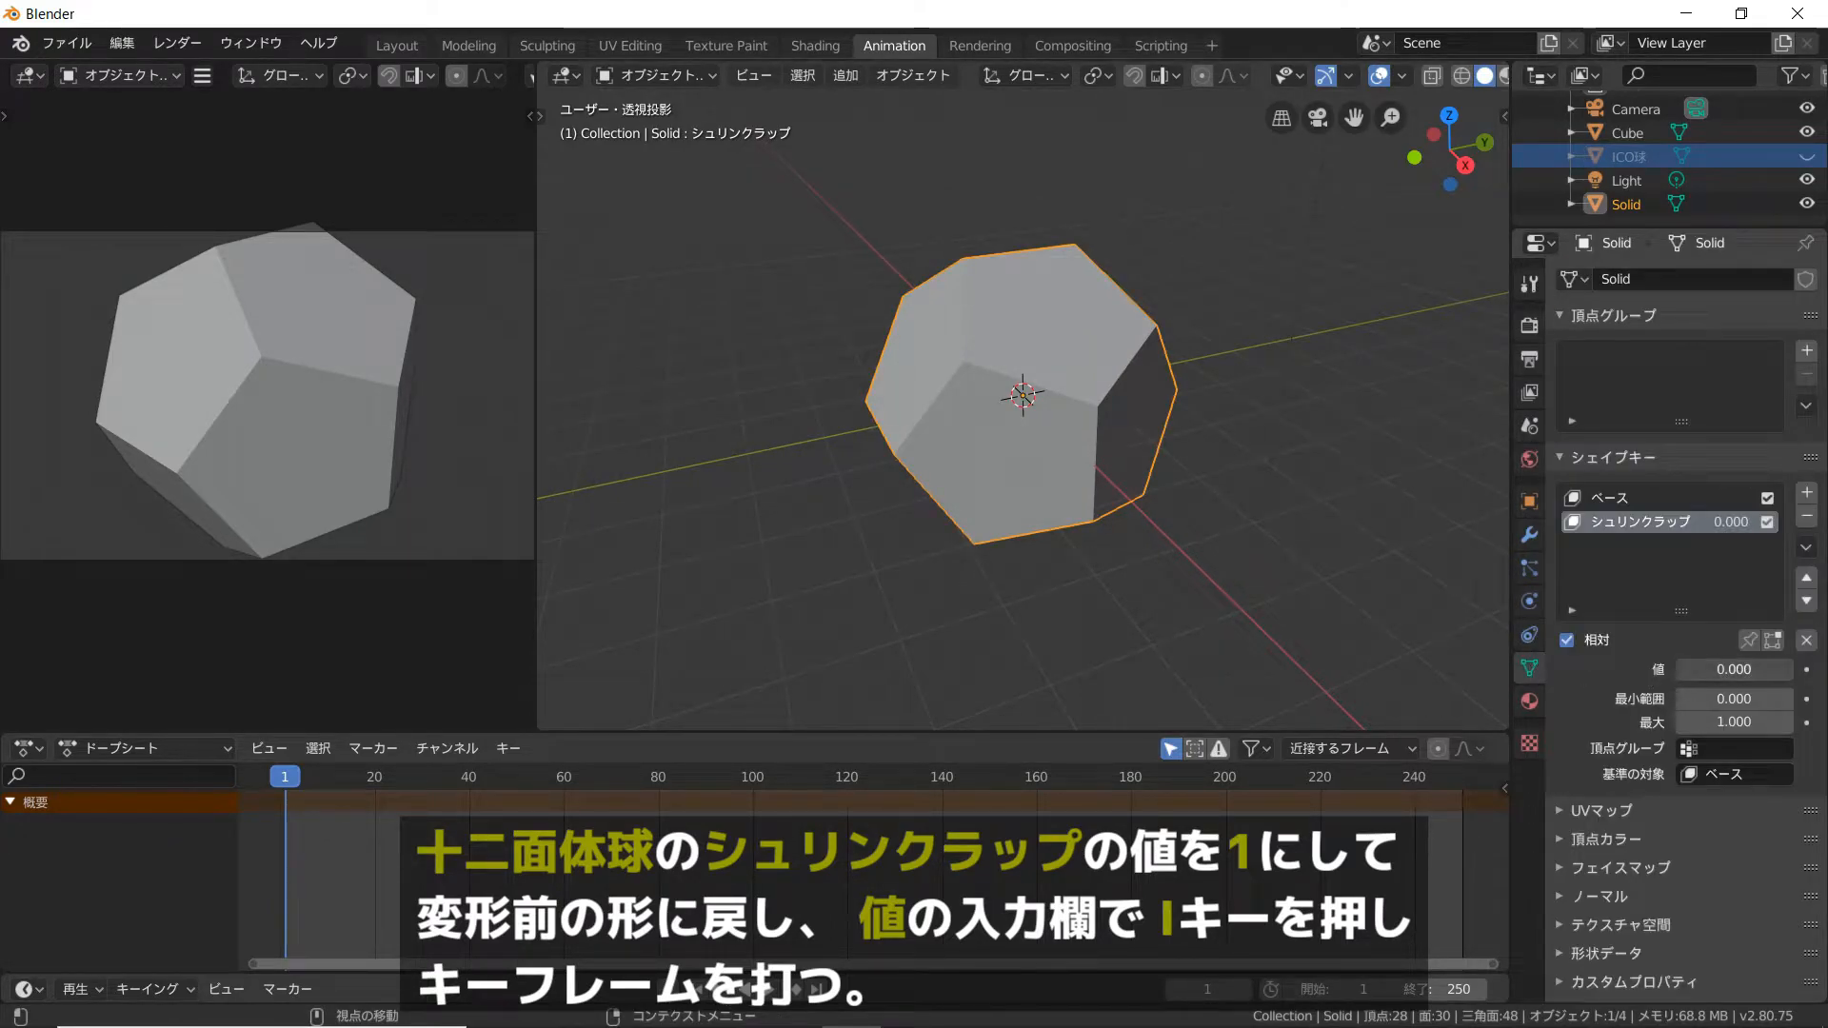
left_click_drag(1714, 670, 1797, 668)
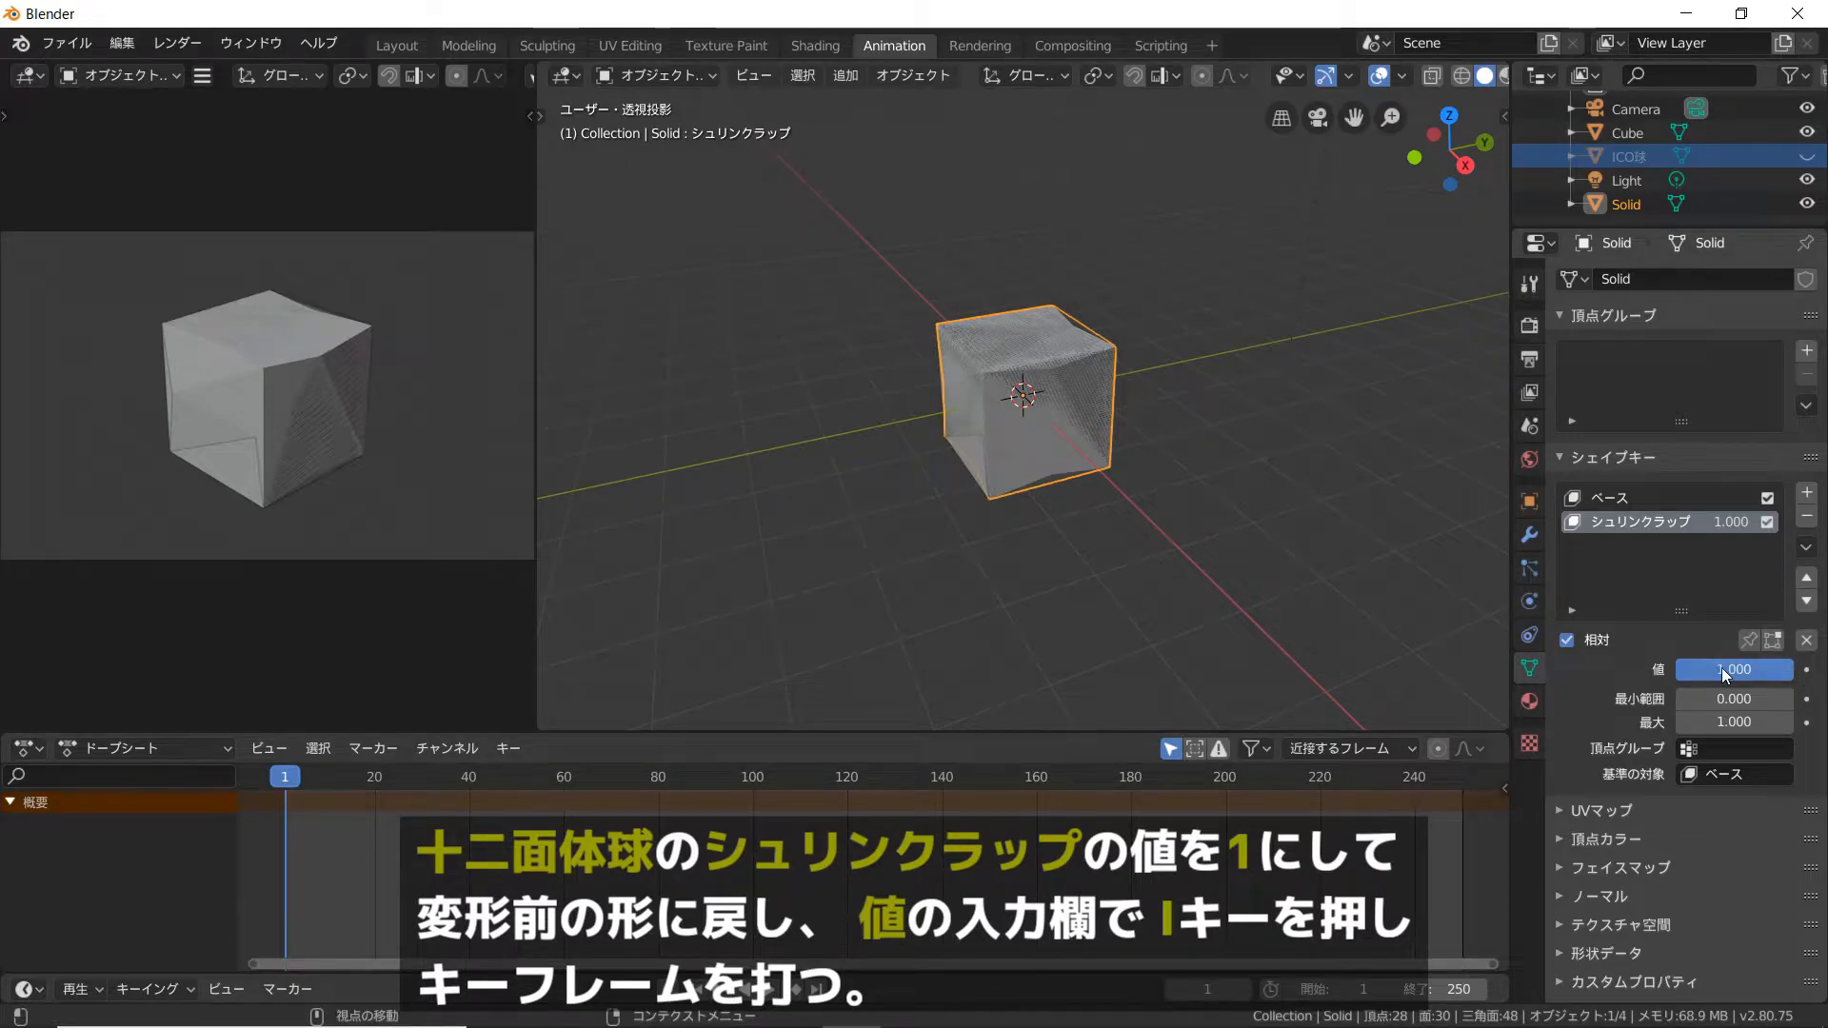
key("i")
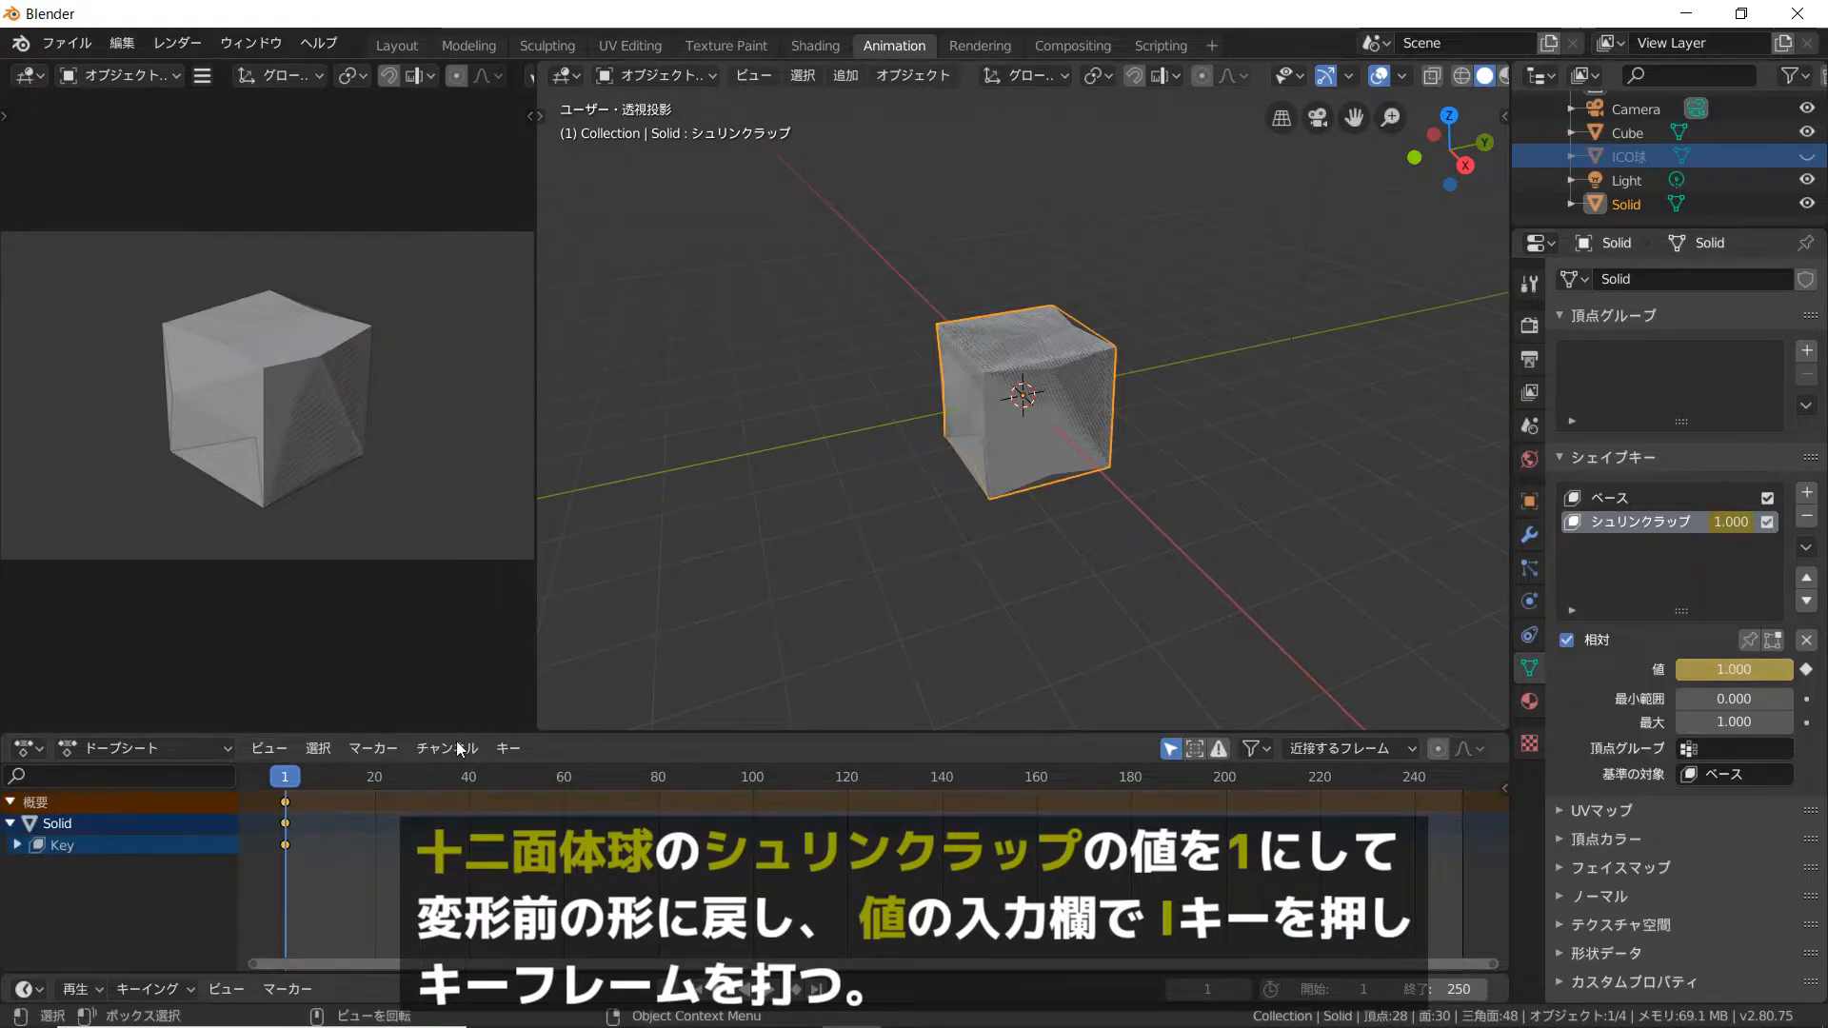
Set the dodecahedron's Shrinkwrap shape key value to 0 at frame 50 and keyframe it
left_click_drag(288, 777, 516, 783)
left_click(1735, 670)
type("0")
key("Return")
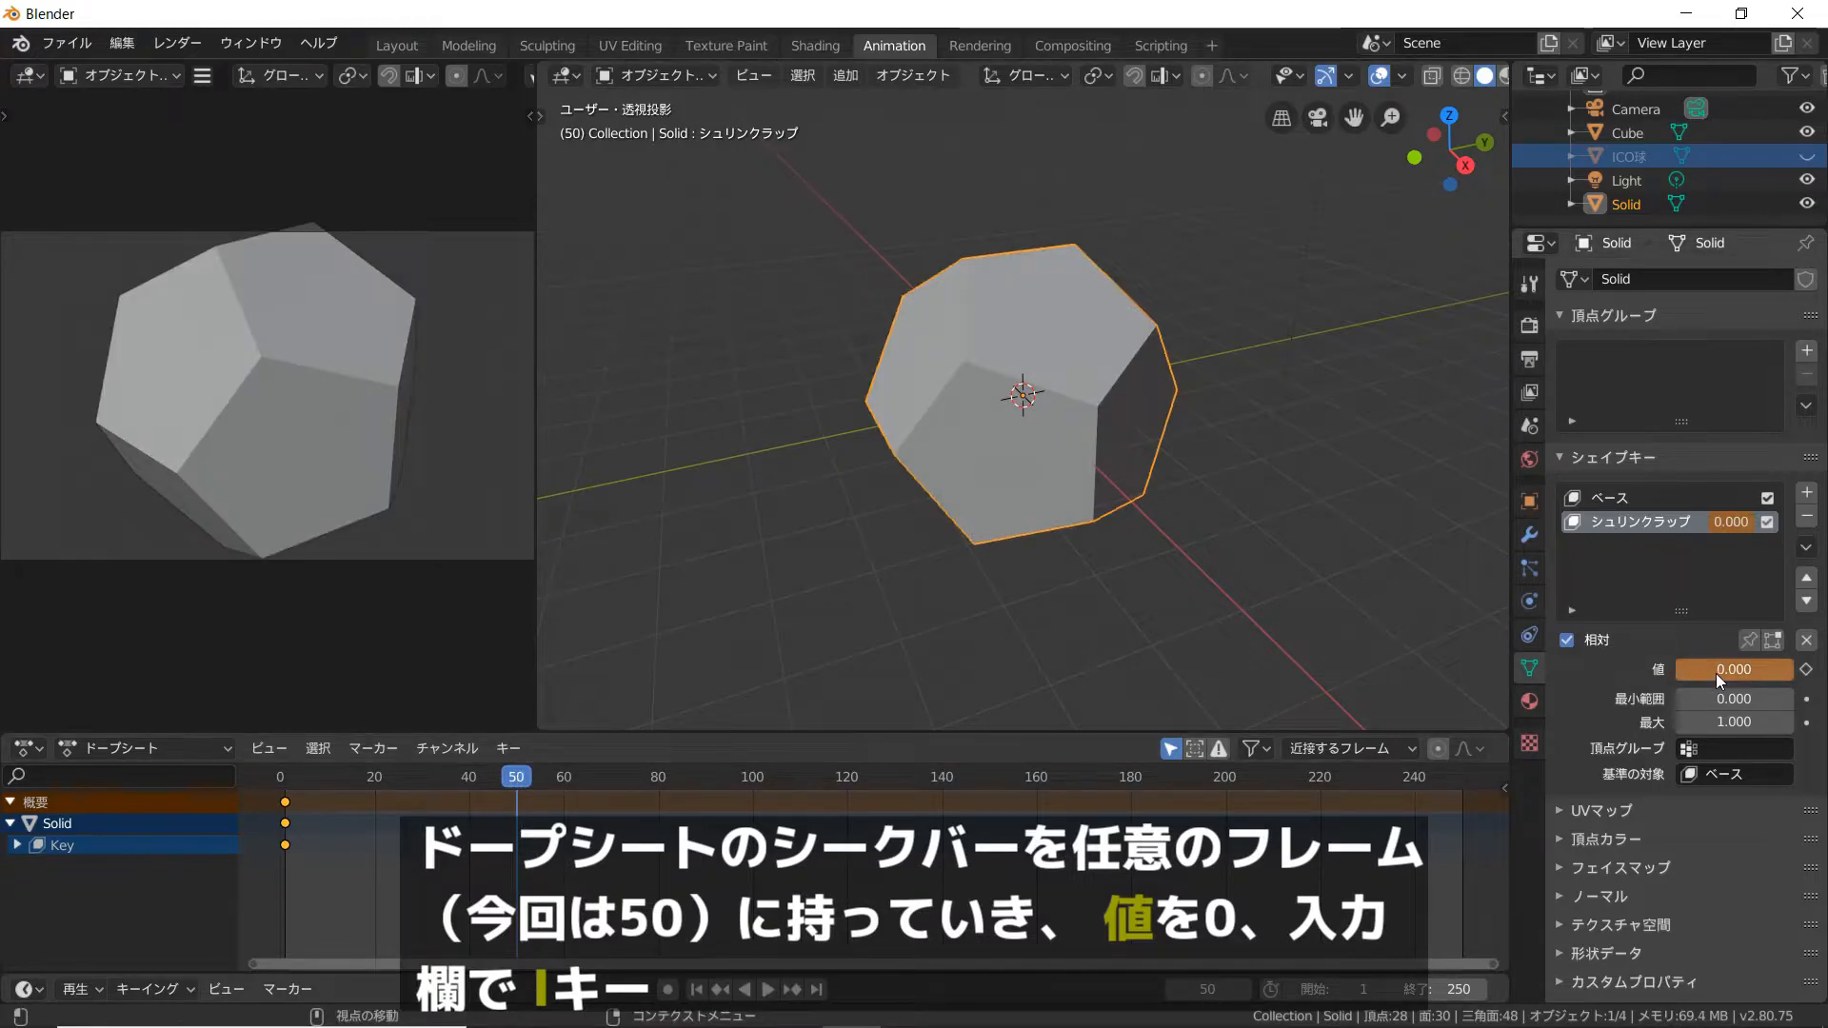
key("i")
Play the animation to check the cube-to-dodecahedron morph and return to frame 50
key("shift+ctrl+space")
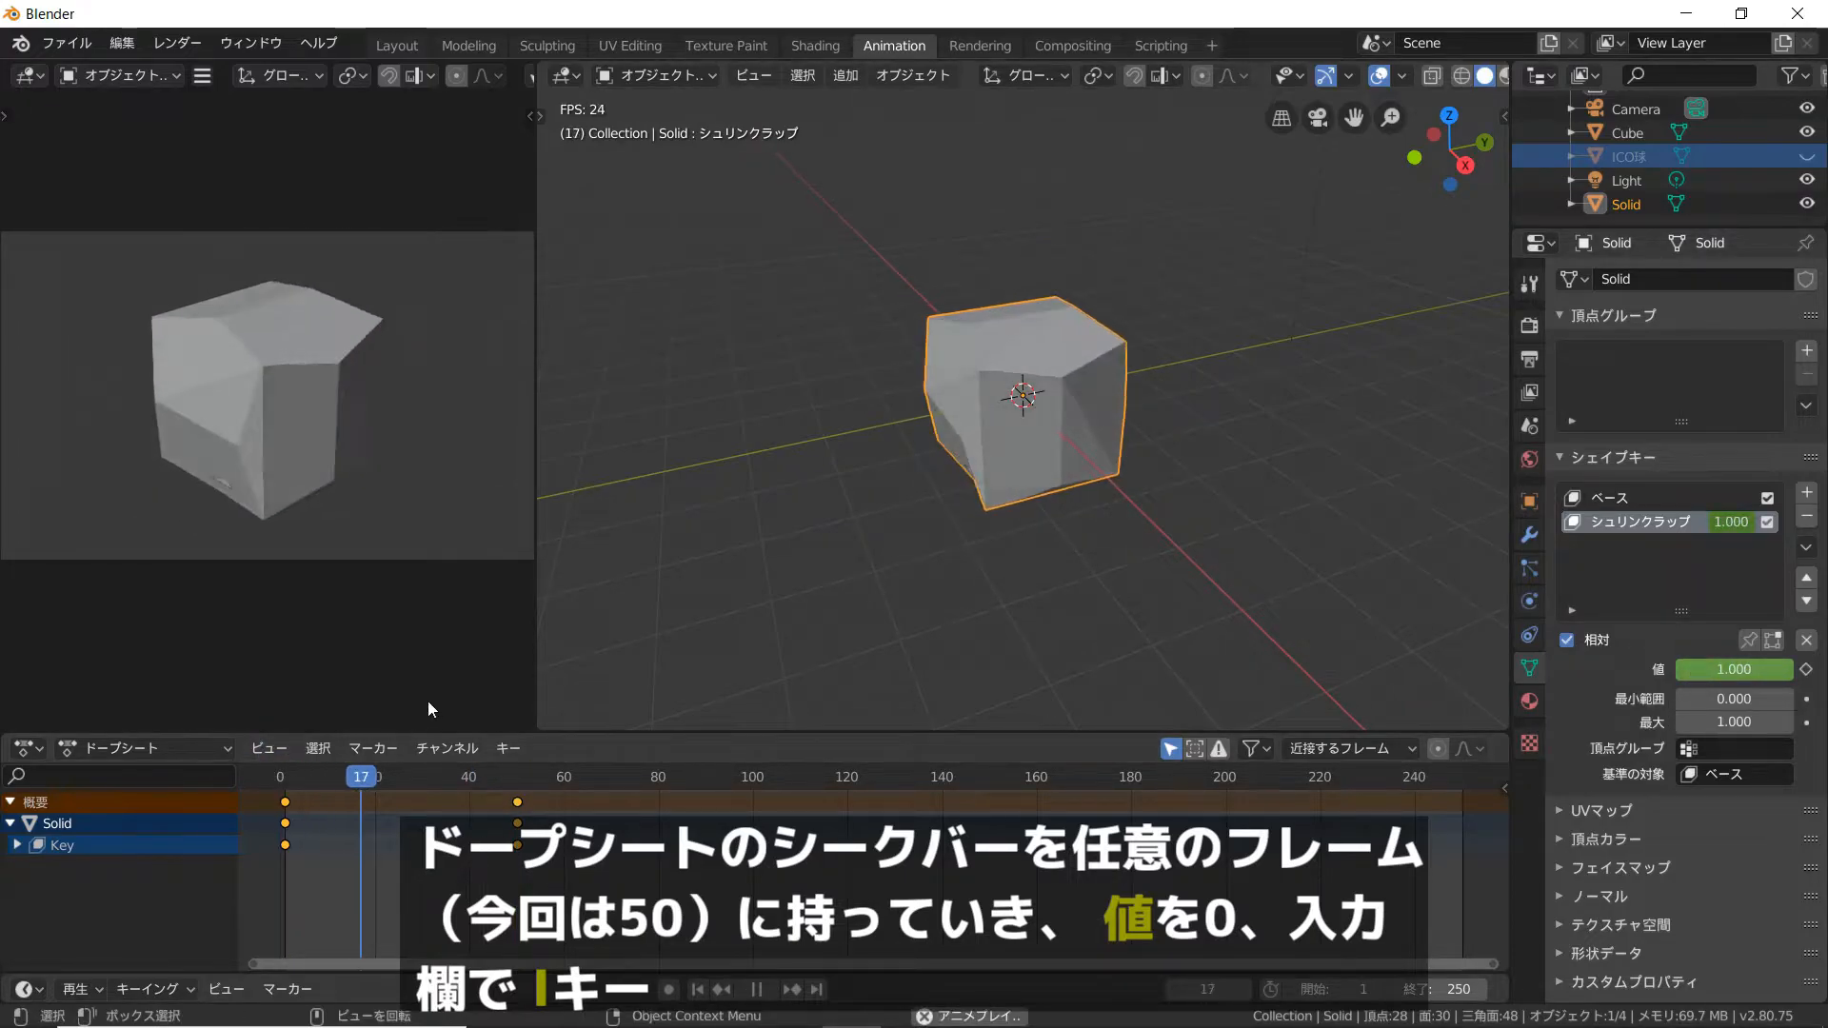
key("space")
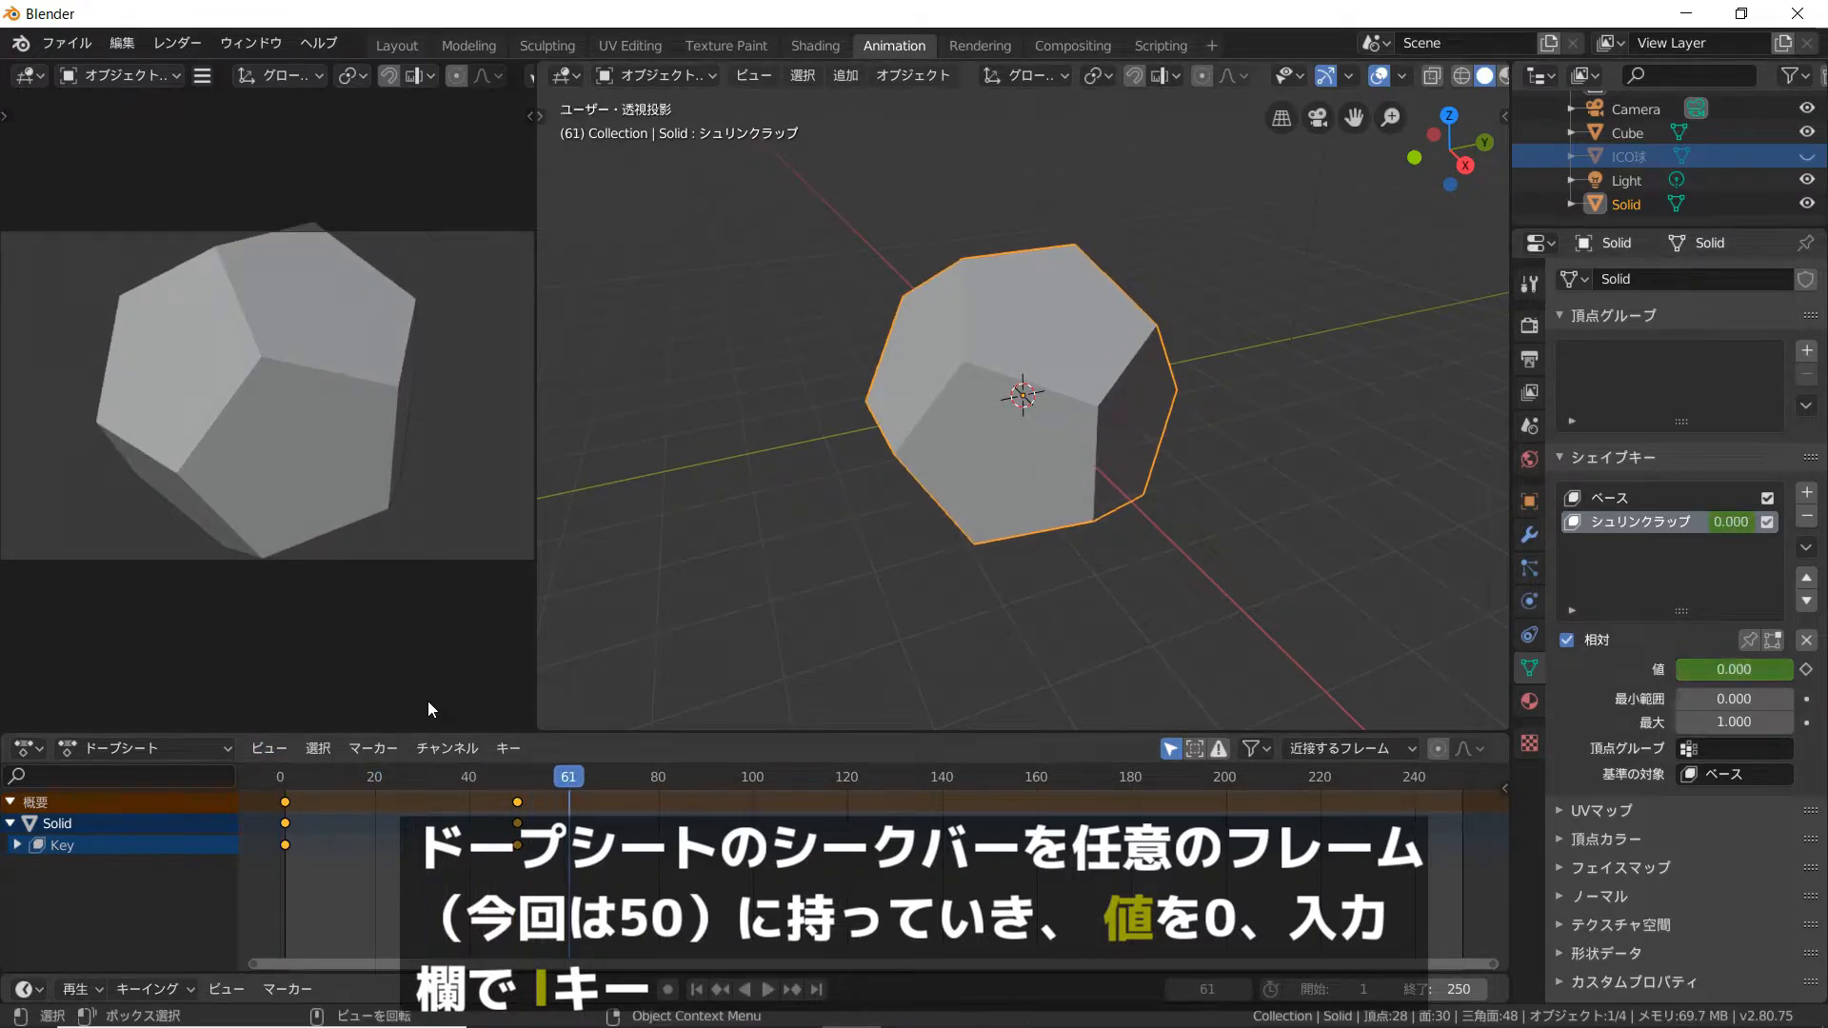
key("space")
left_click_drag(612, 776, 517, 791)
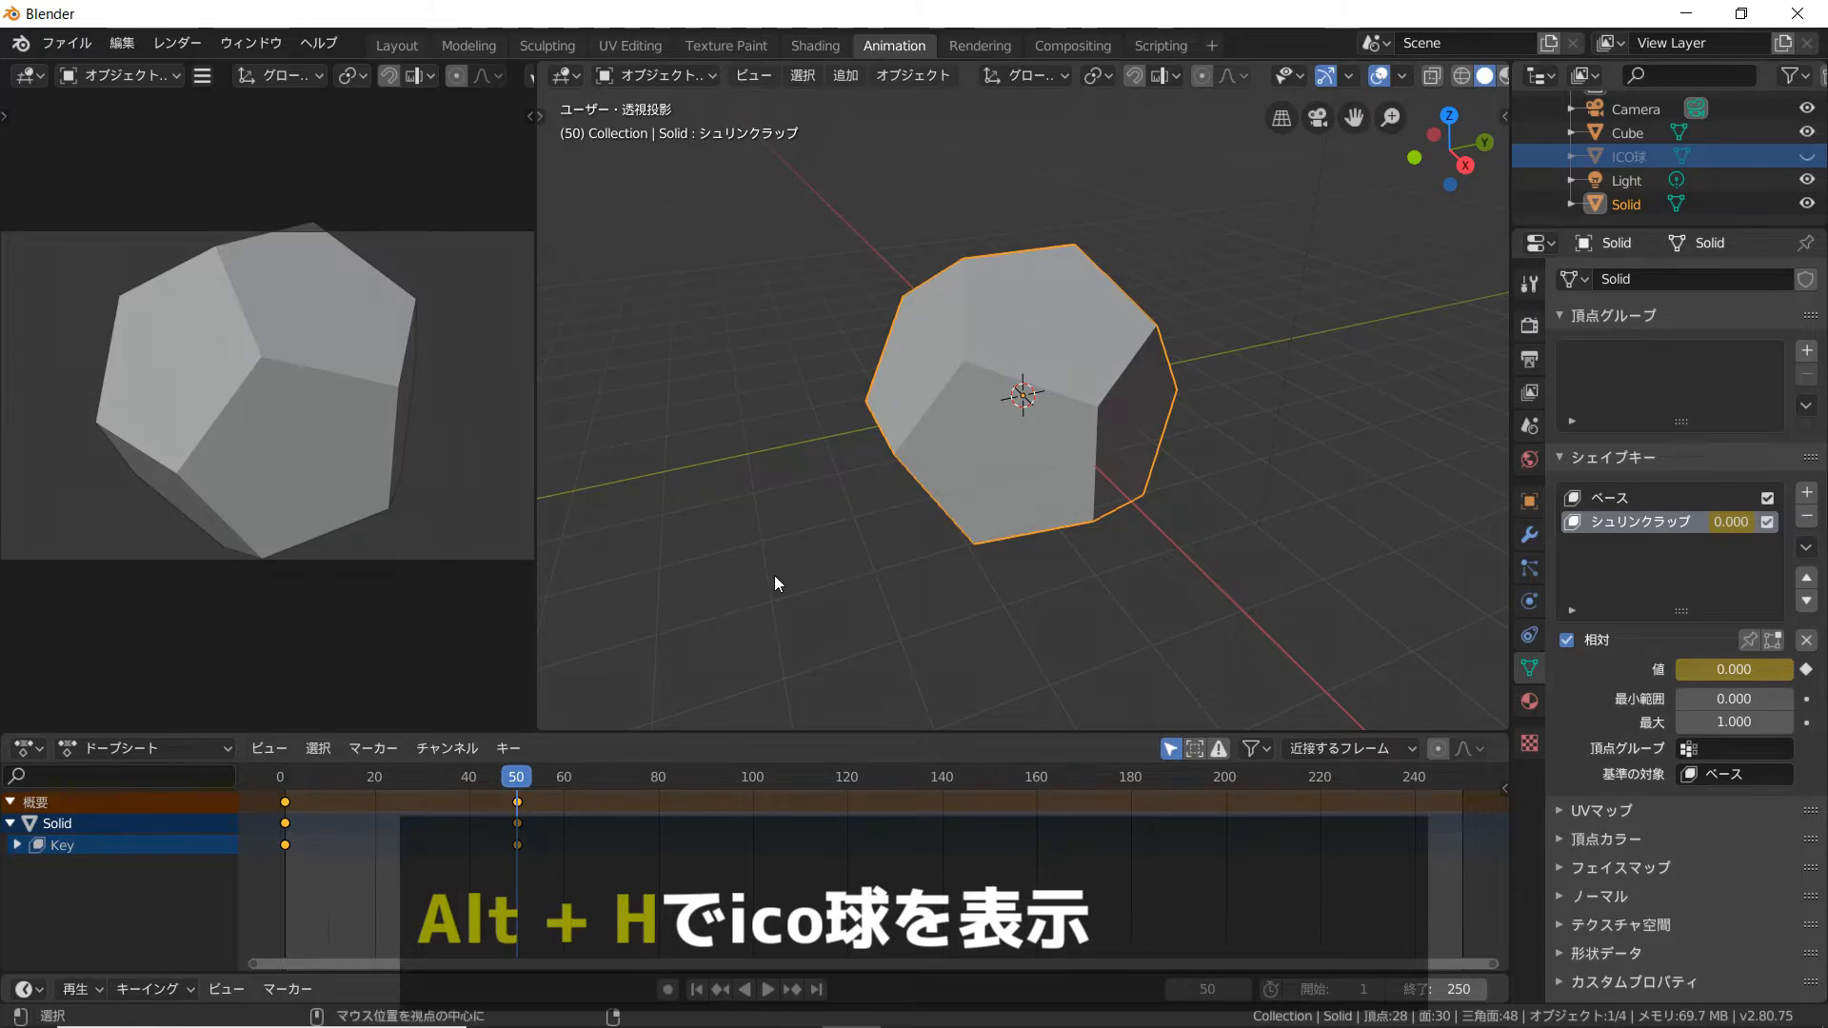
Unhide the ico sphere and keyframe its Shrinkwrap shape key value of 1 at frame 50
key("alt+h")
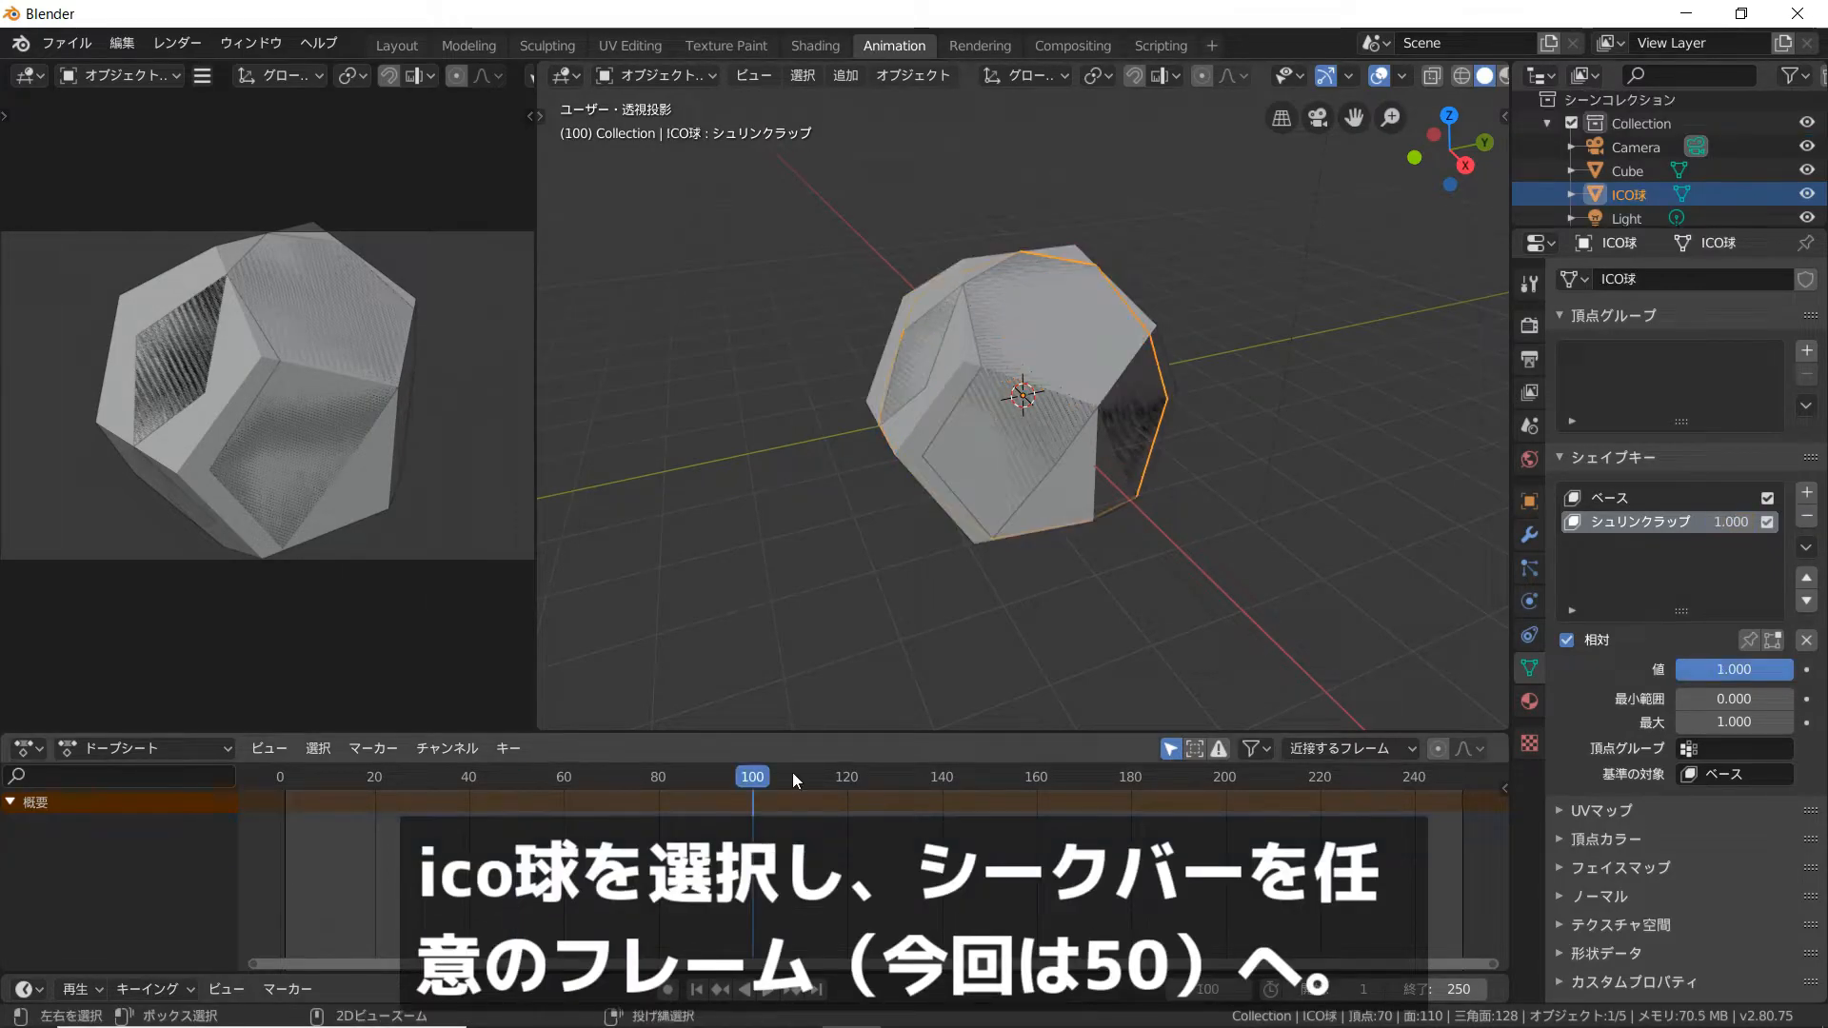
left_click_drag(793, 773, 516, 784)
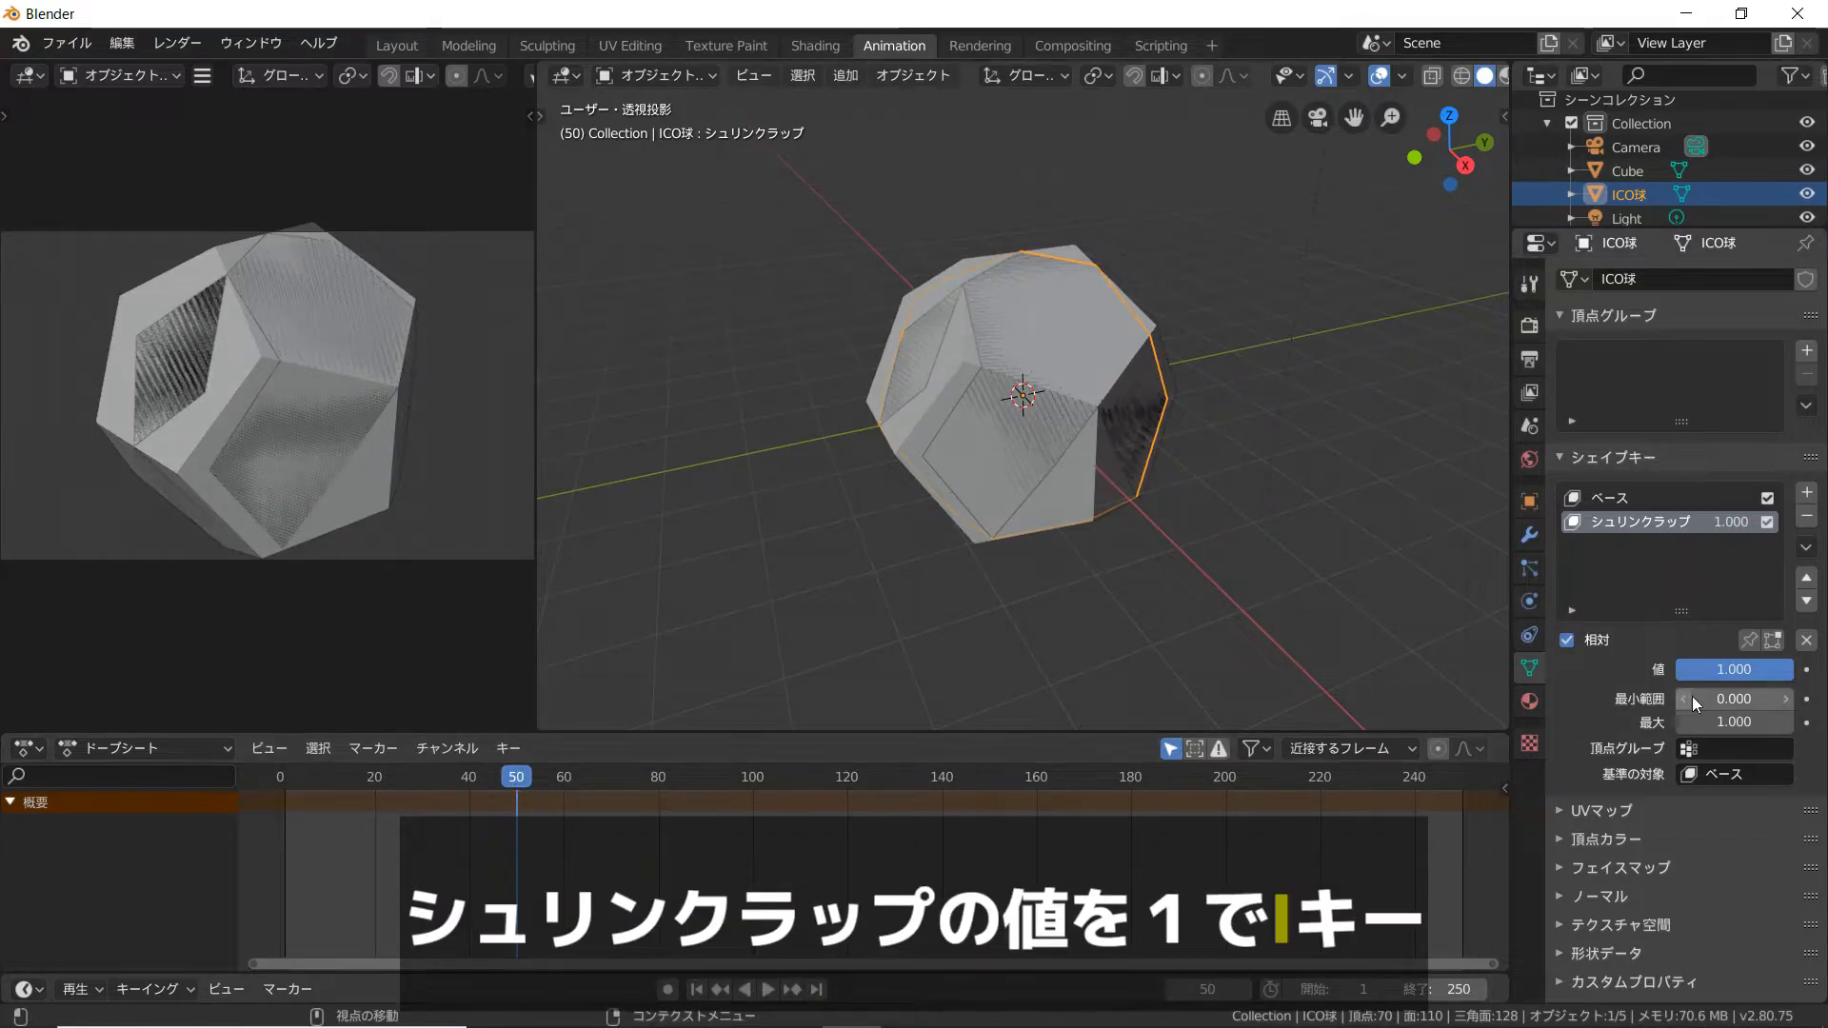
key("i")
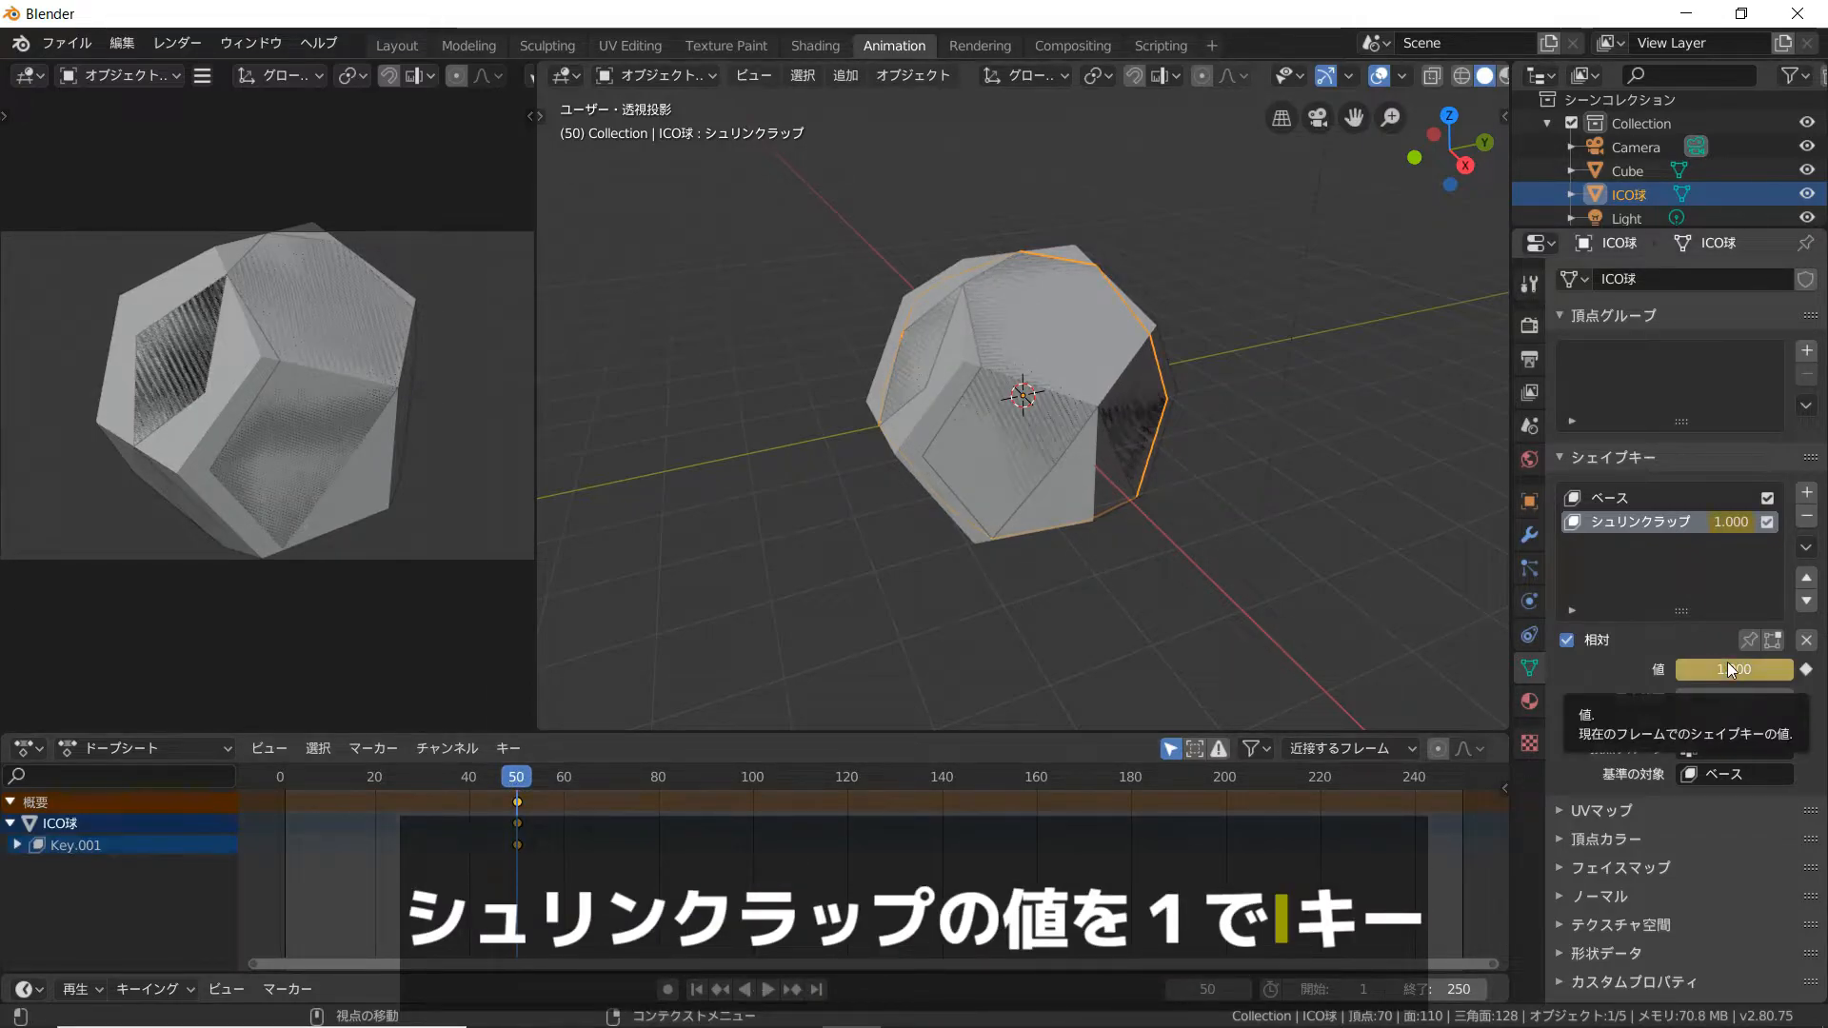
Set the ico sphere's Shrinkwrap shape key value to 0 at frame 100 and keyframe it
left_click(760, 781)
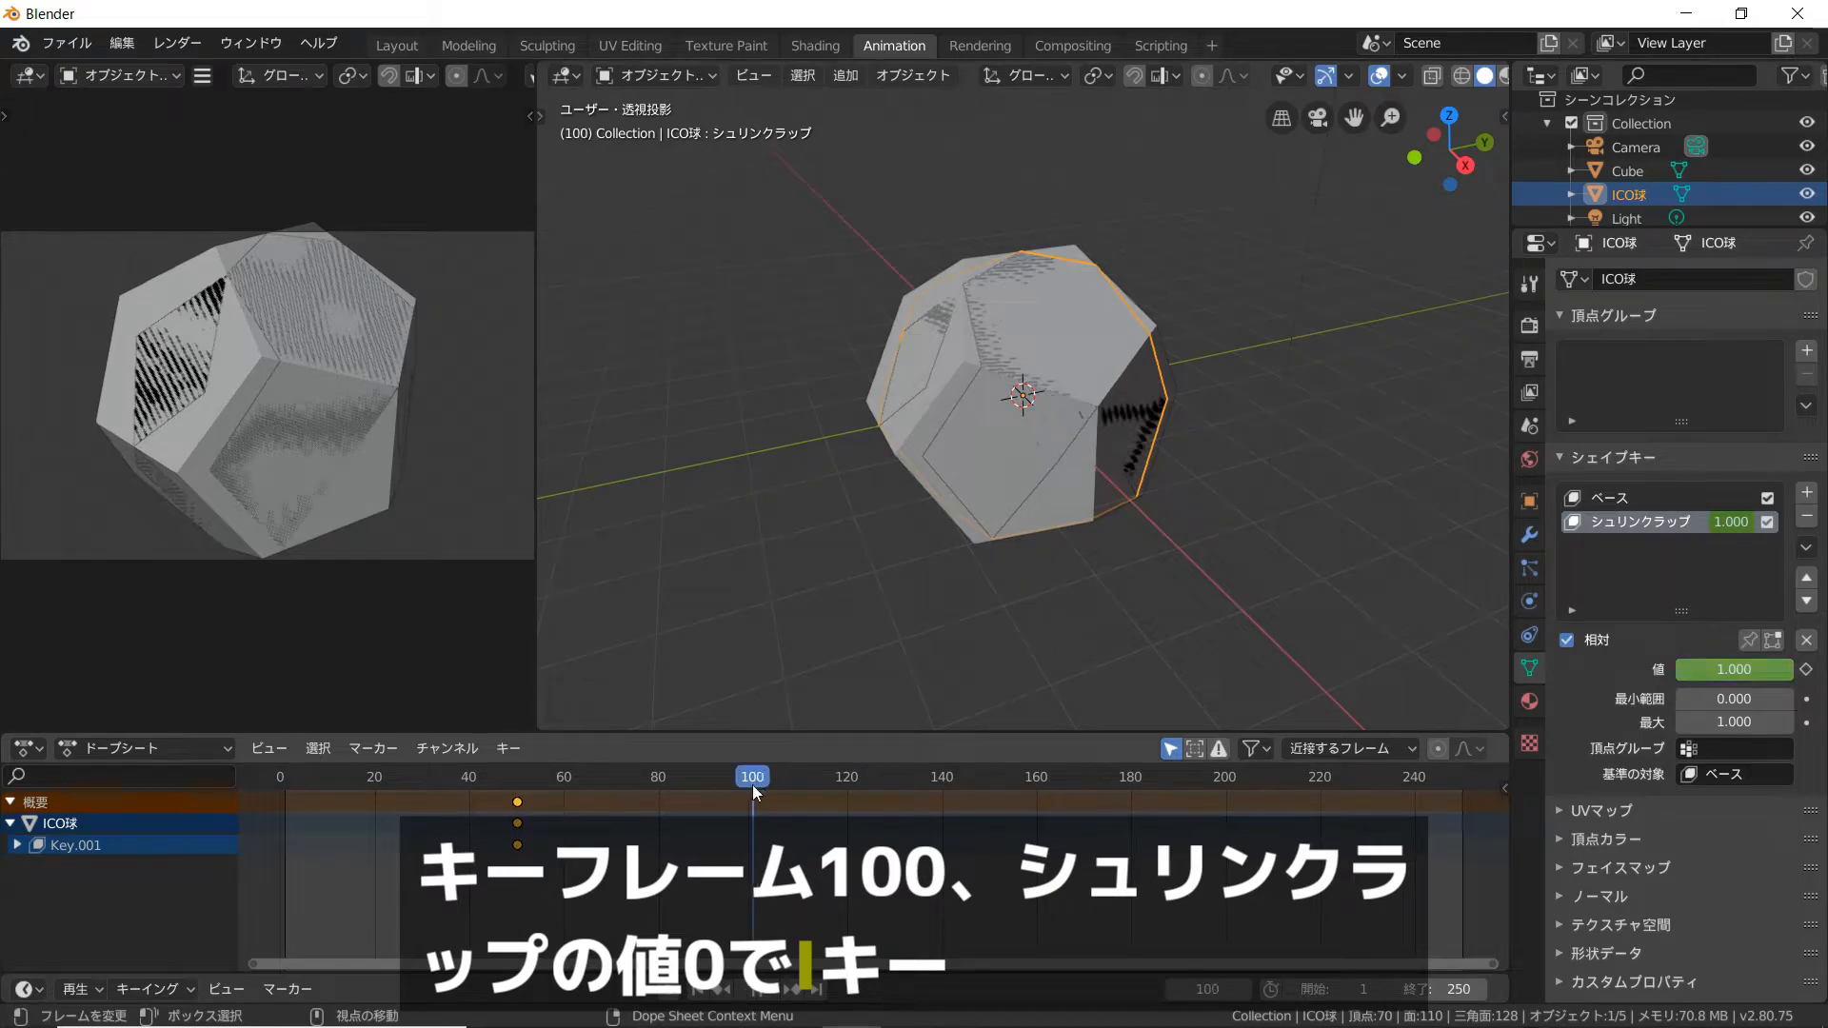
left_click_drag(1724, 672, 1609, 673)
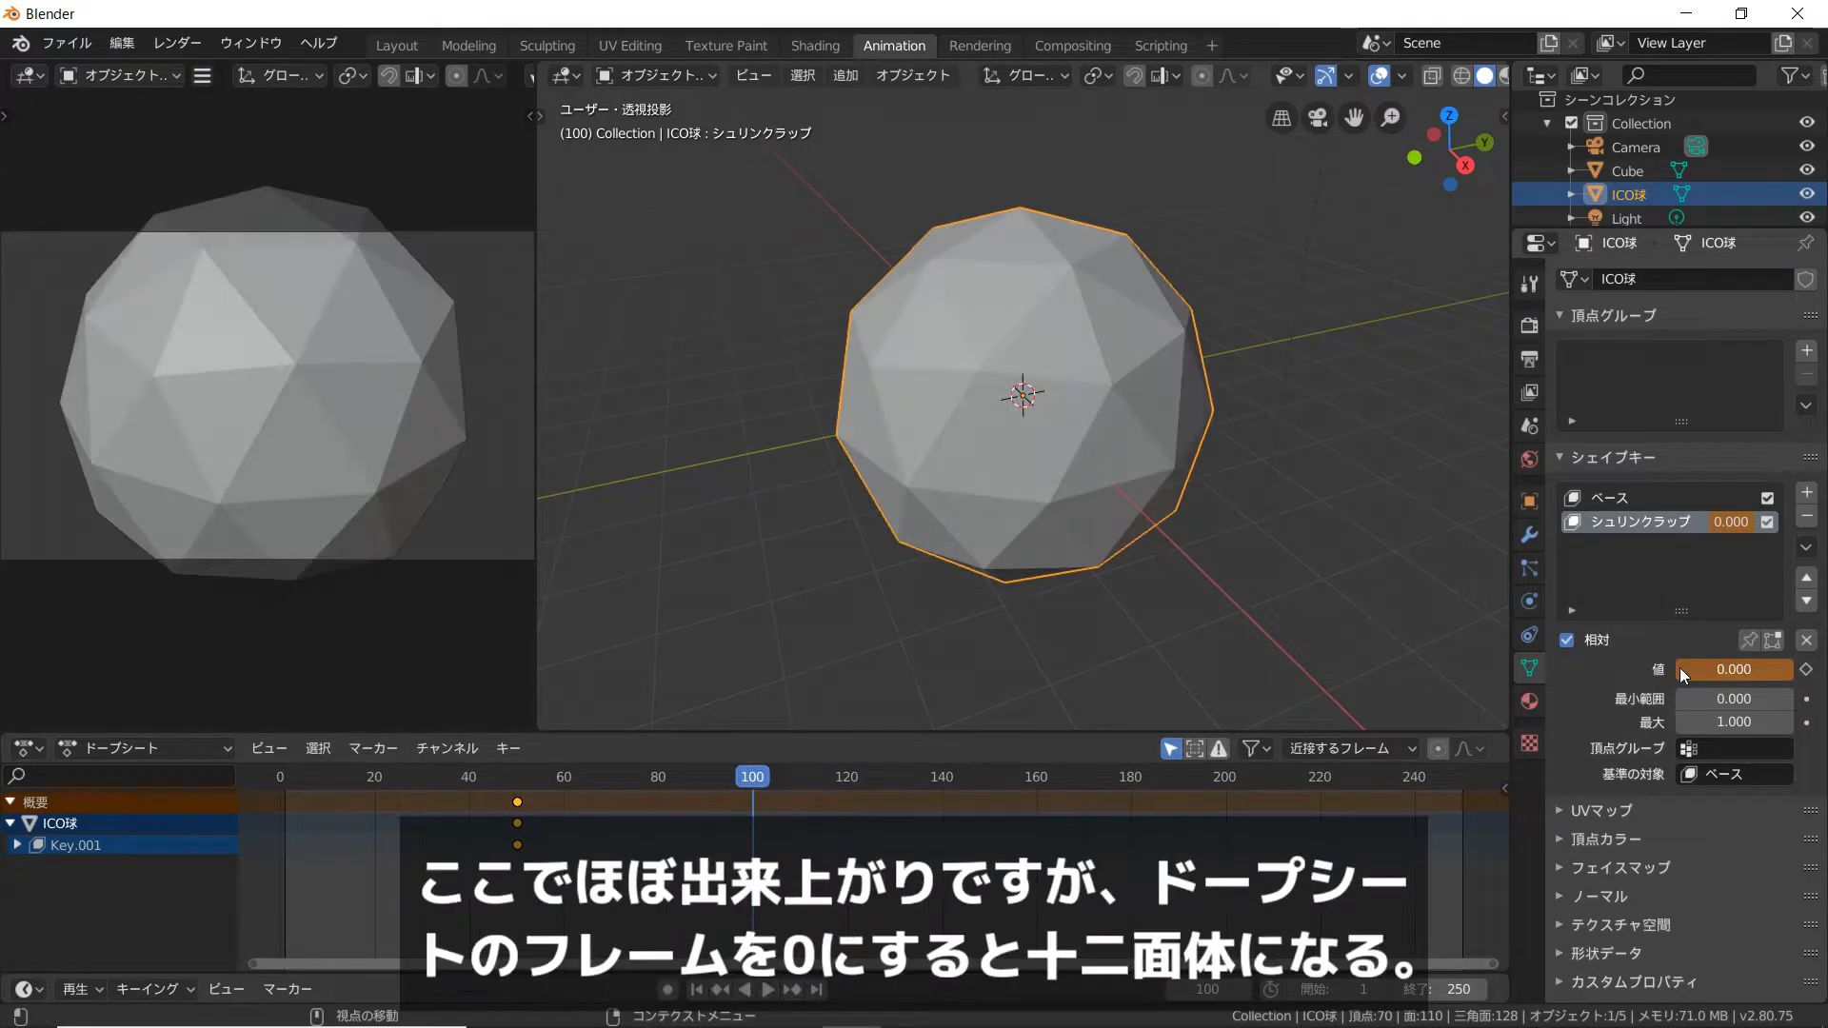
key("i")
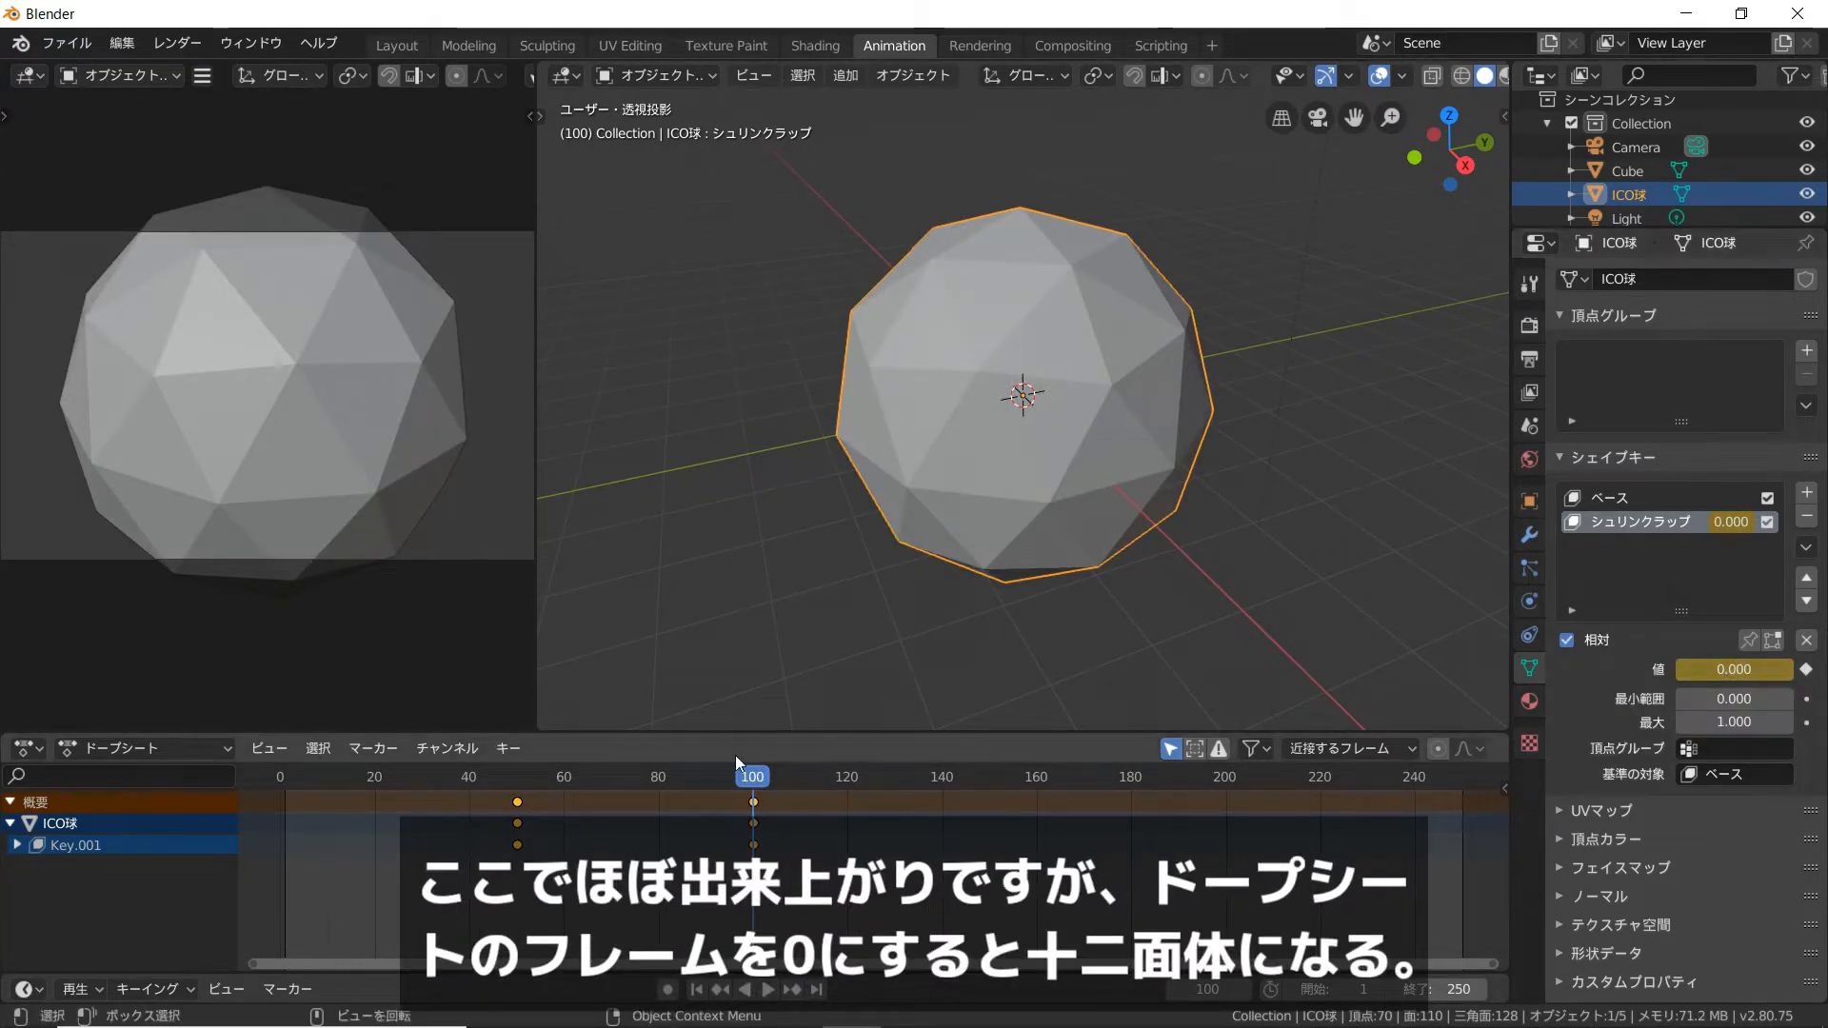
Go to frame 0 and show the ico sphere's transform values in the viewport
scroll(600, 814, "down", 2)
left_click(370, 771)
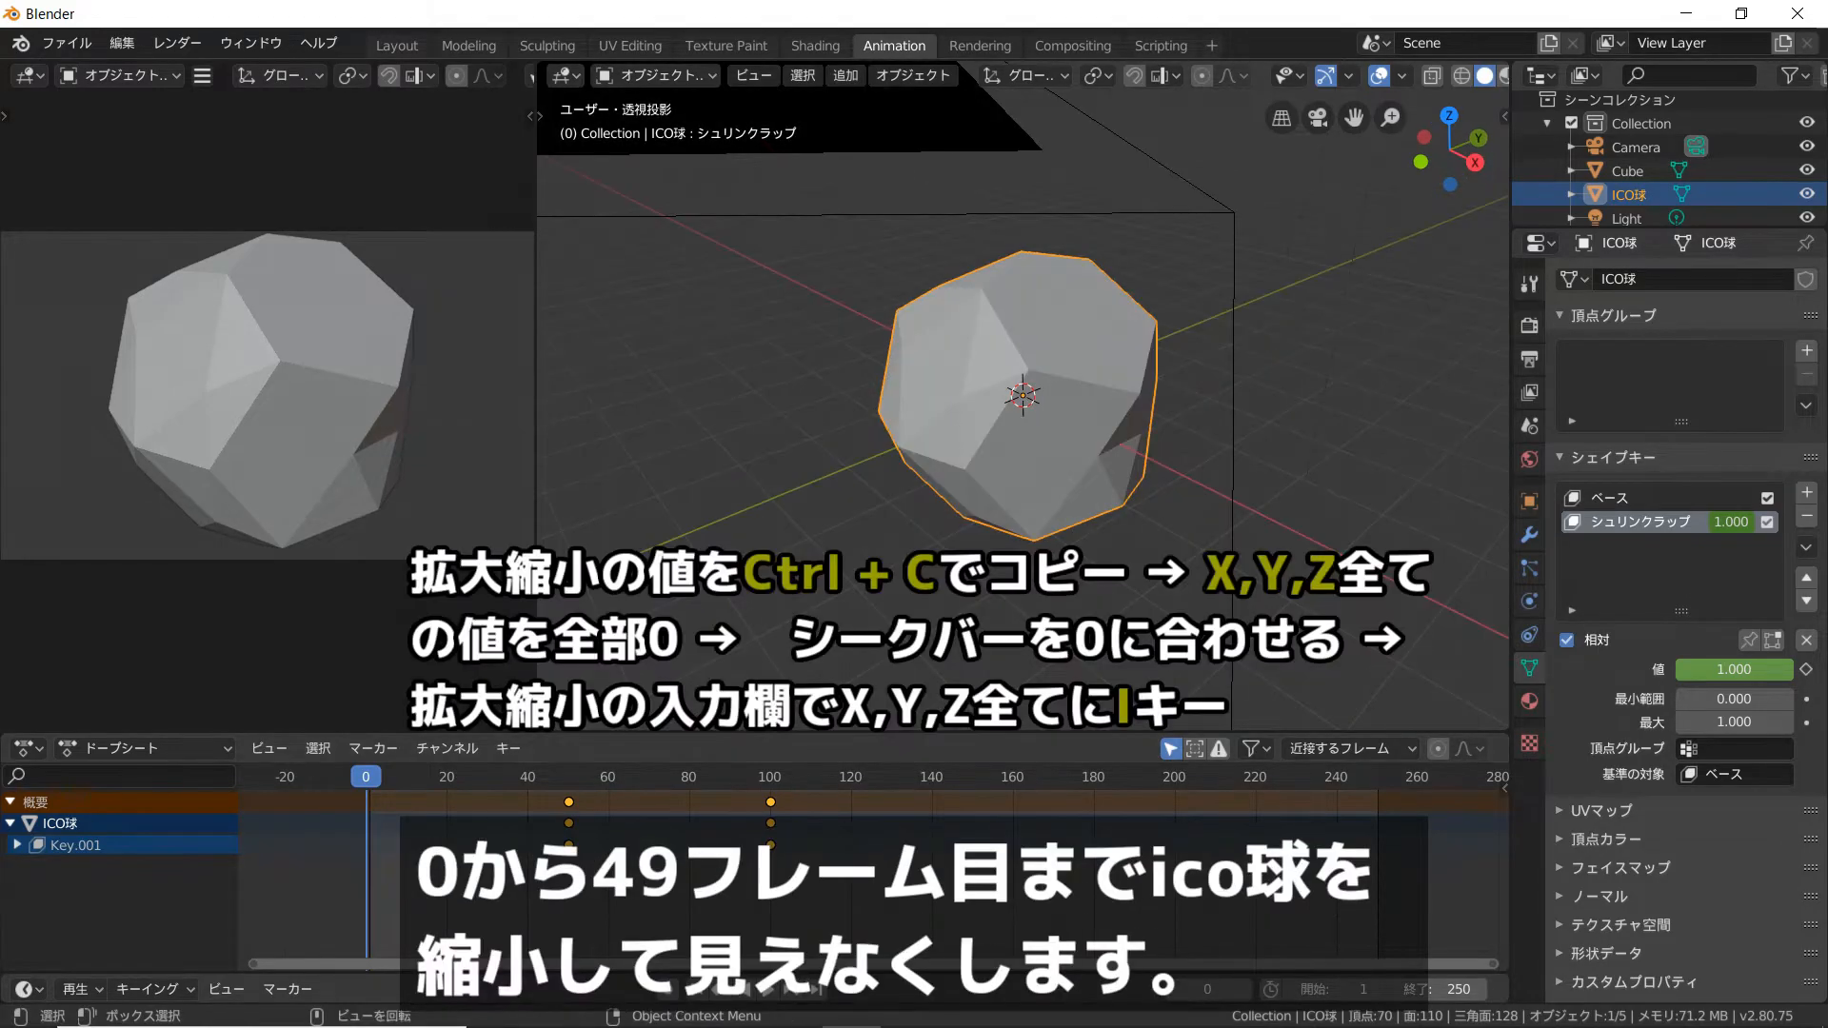
key("n")
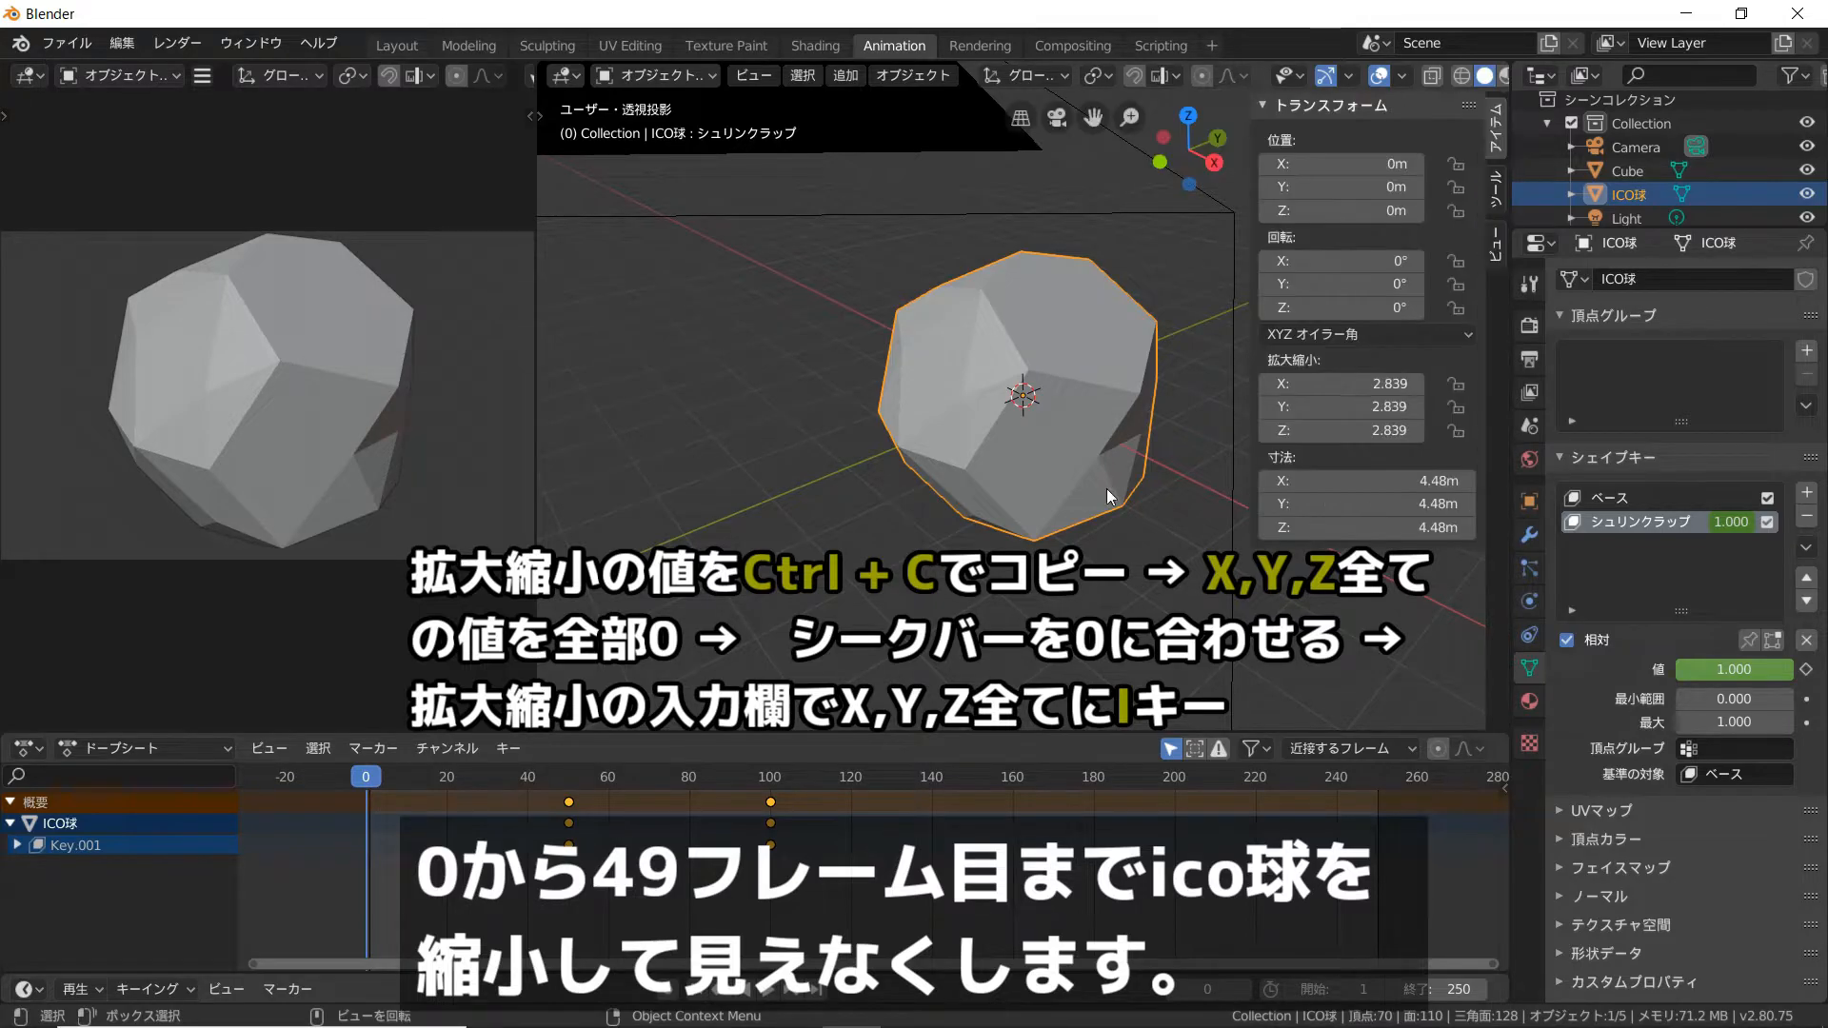
left_click_drag(1395, 384, 1221, 384)
left_click(1395, 383)
type("0.951")
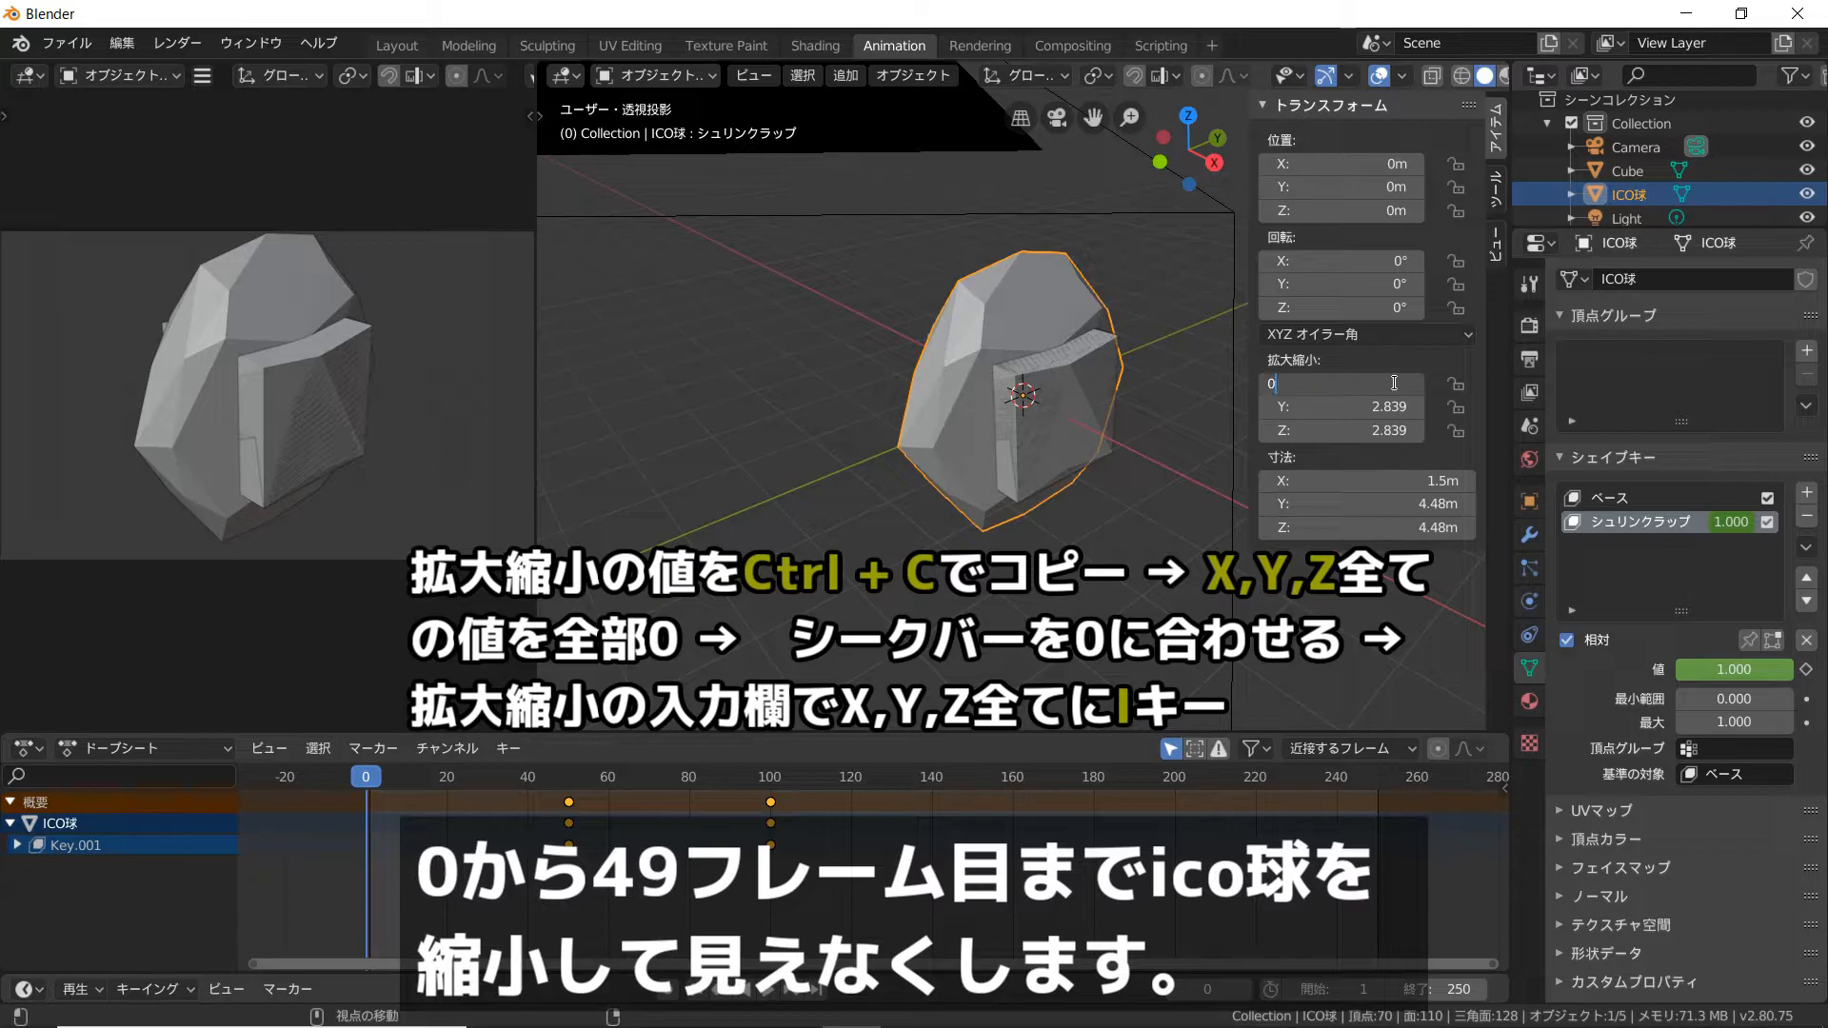
key("Return")
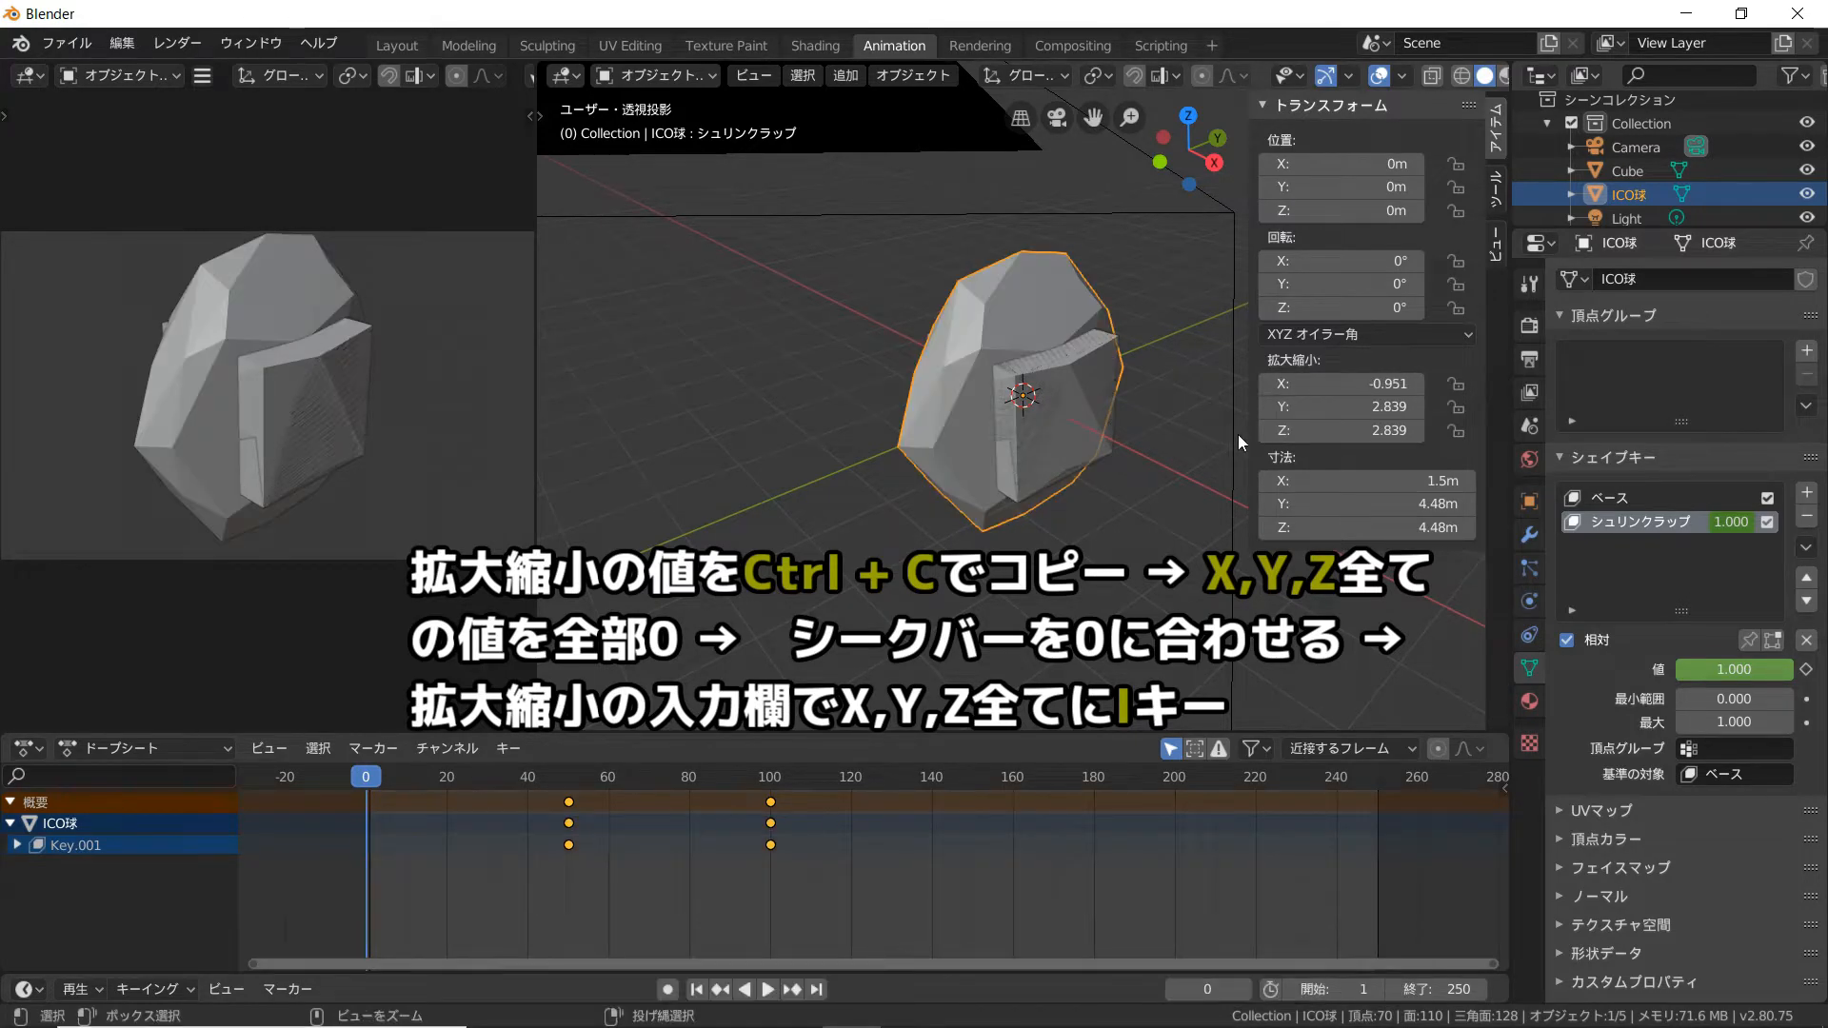
key("ctrl+z")
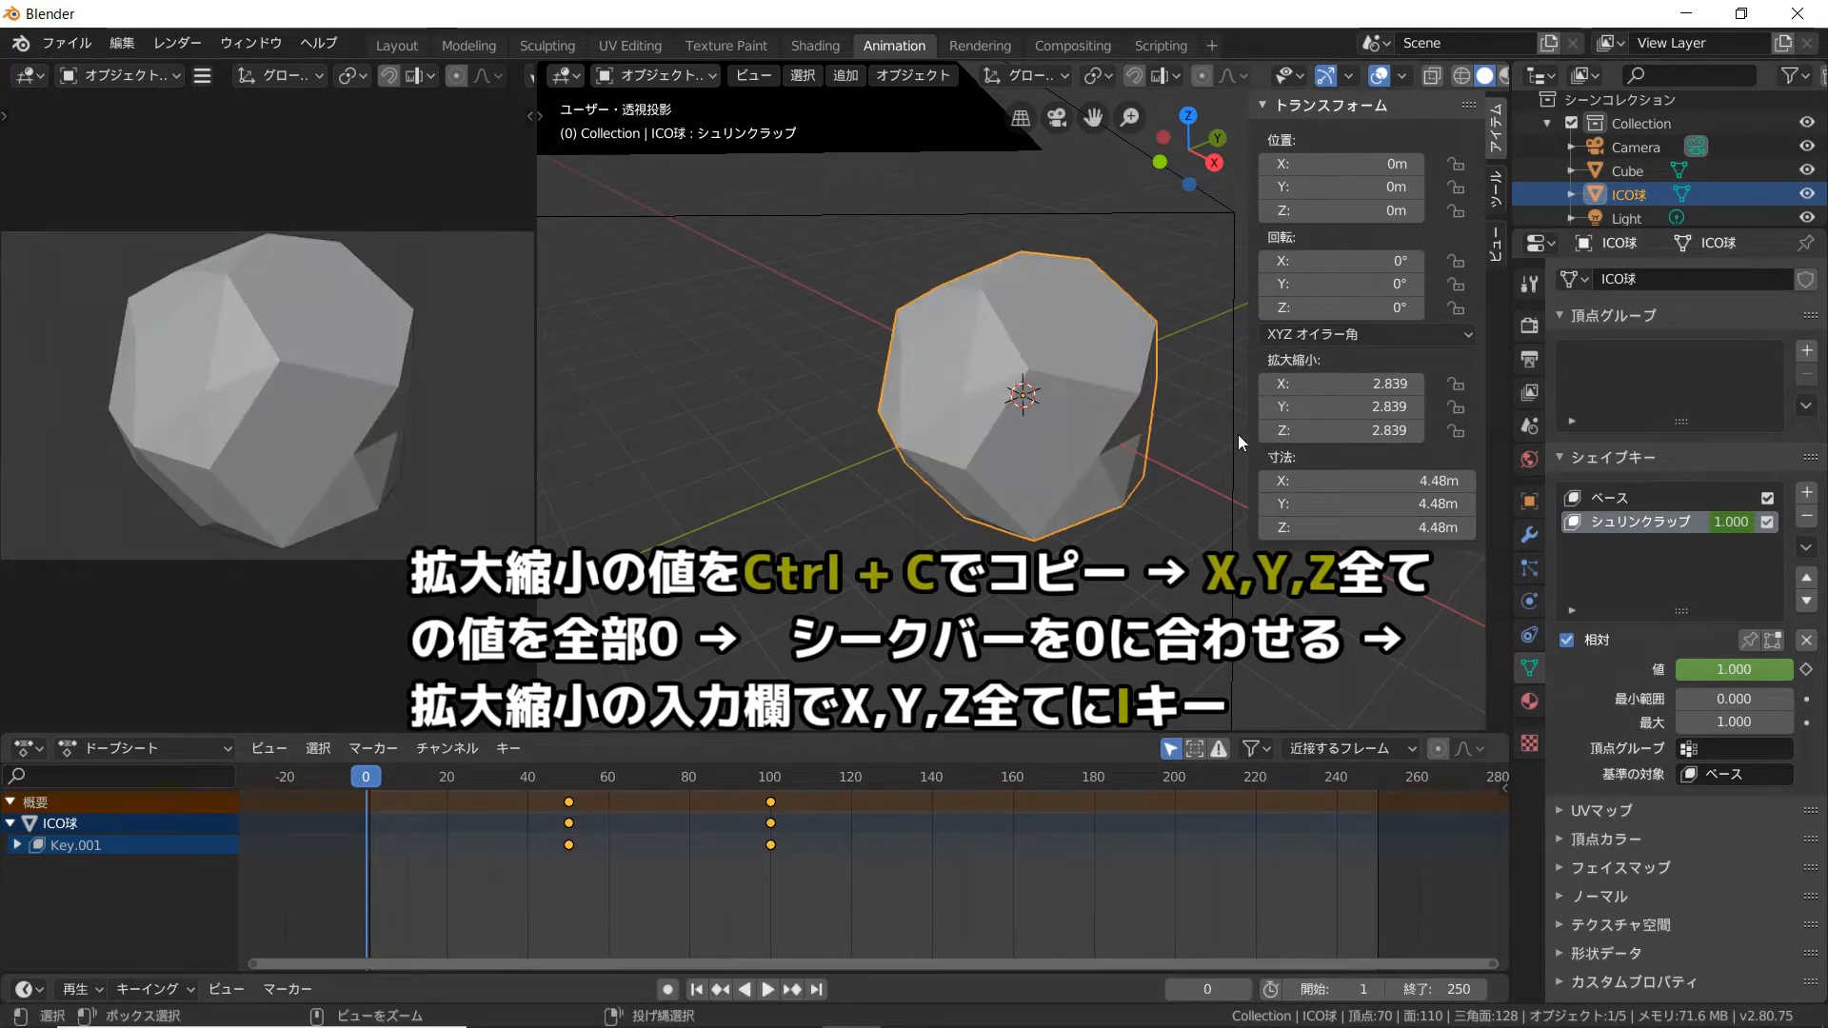
Copy the ico sphere's scale value, set its X, Y and Z scale to 0 and keyframe them at frame 0
left_click(1382, 386)
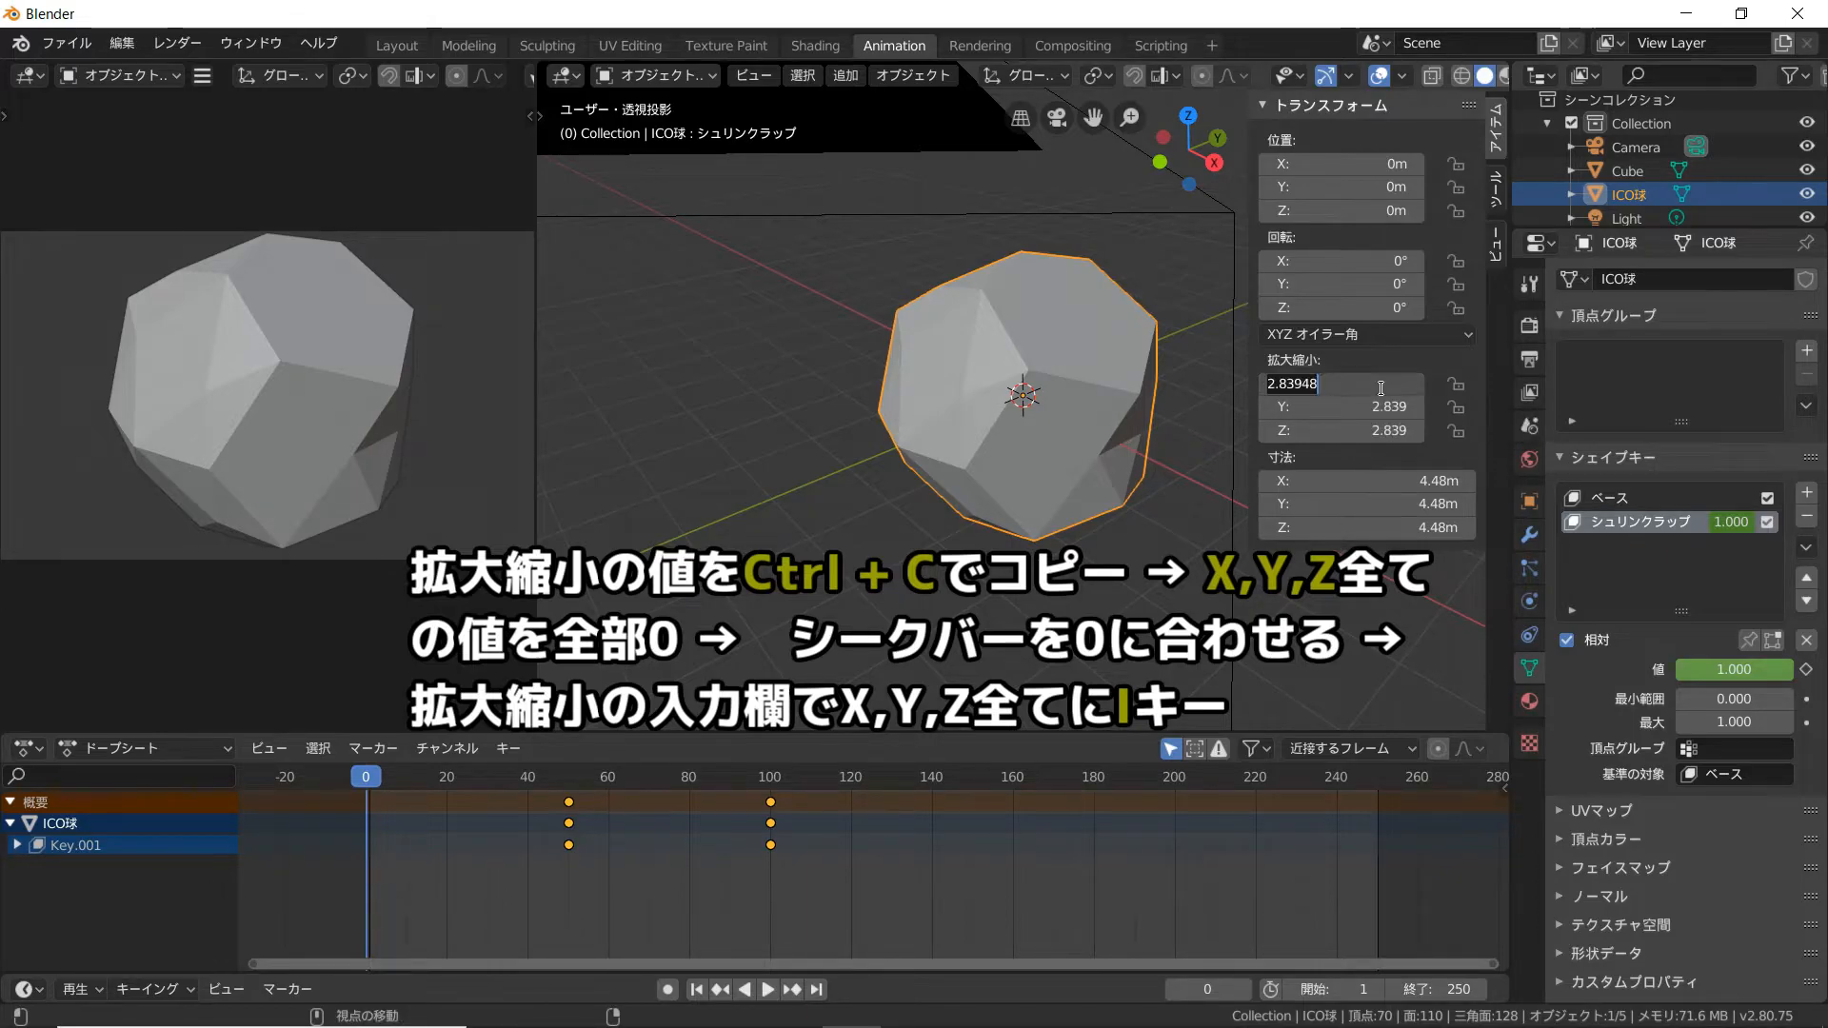
key("Return")
left_click(1383, 403)
type("0")
key("Return")
left_click(1371, 425)
type("0")
key("Return")
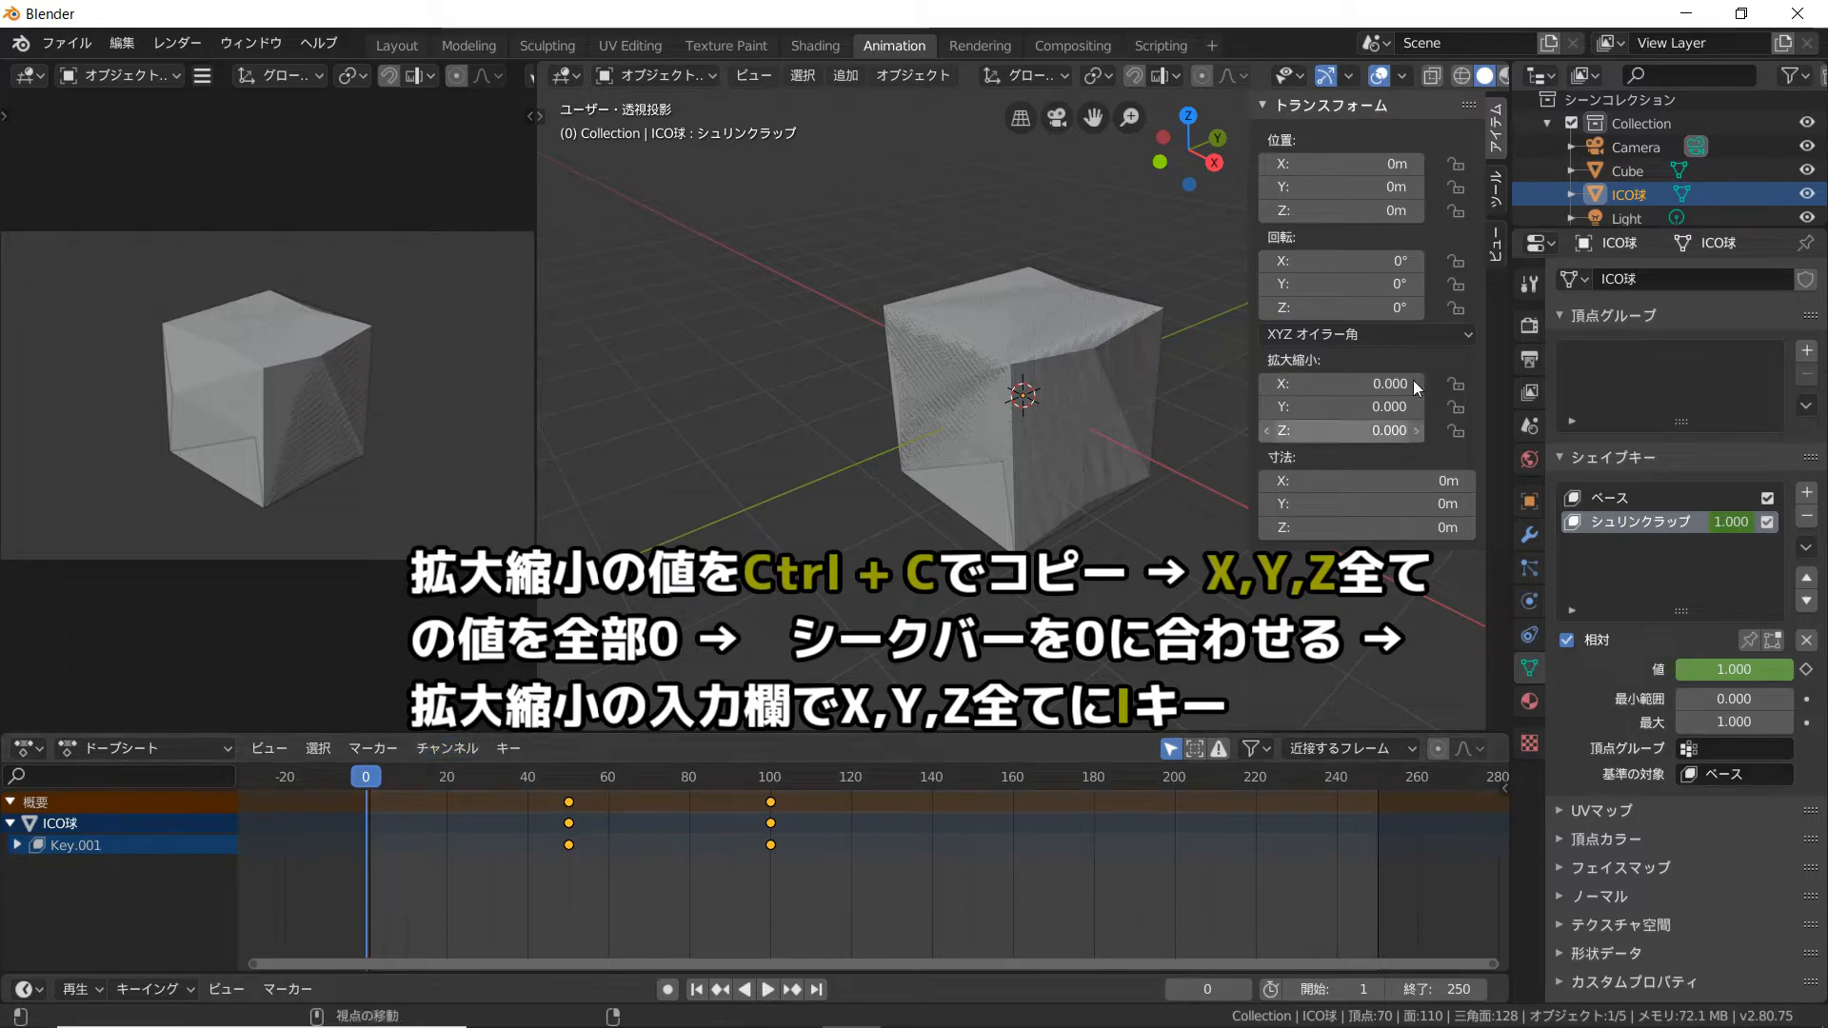
key("i")
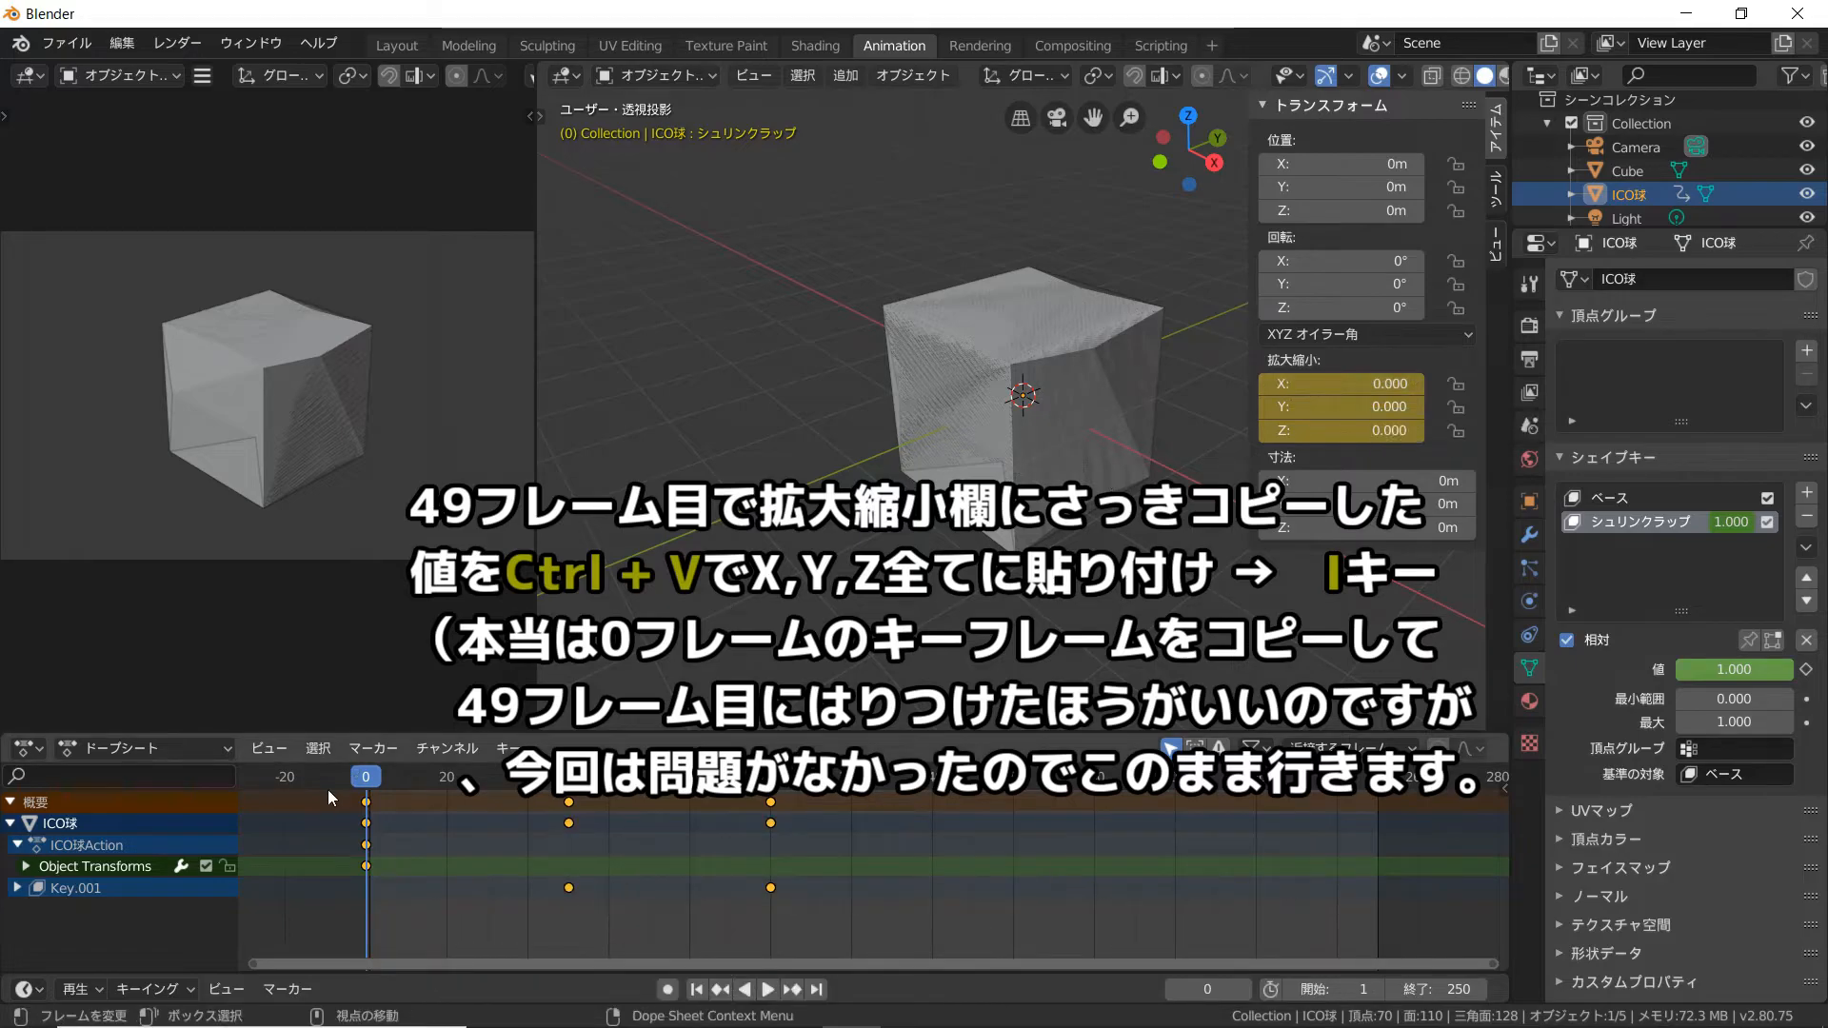
Set the ico sphere's X, Y and Z scale back to the copied 2.839 at frame 49 and keyframe them
key("space")
mouse_move(371, 783)
left_mouse_down()
mouse_move(564, 783)
mouse_move(360, 779)
left_mouse_up()
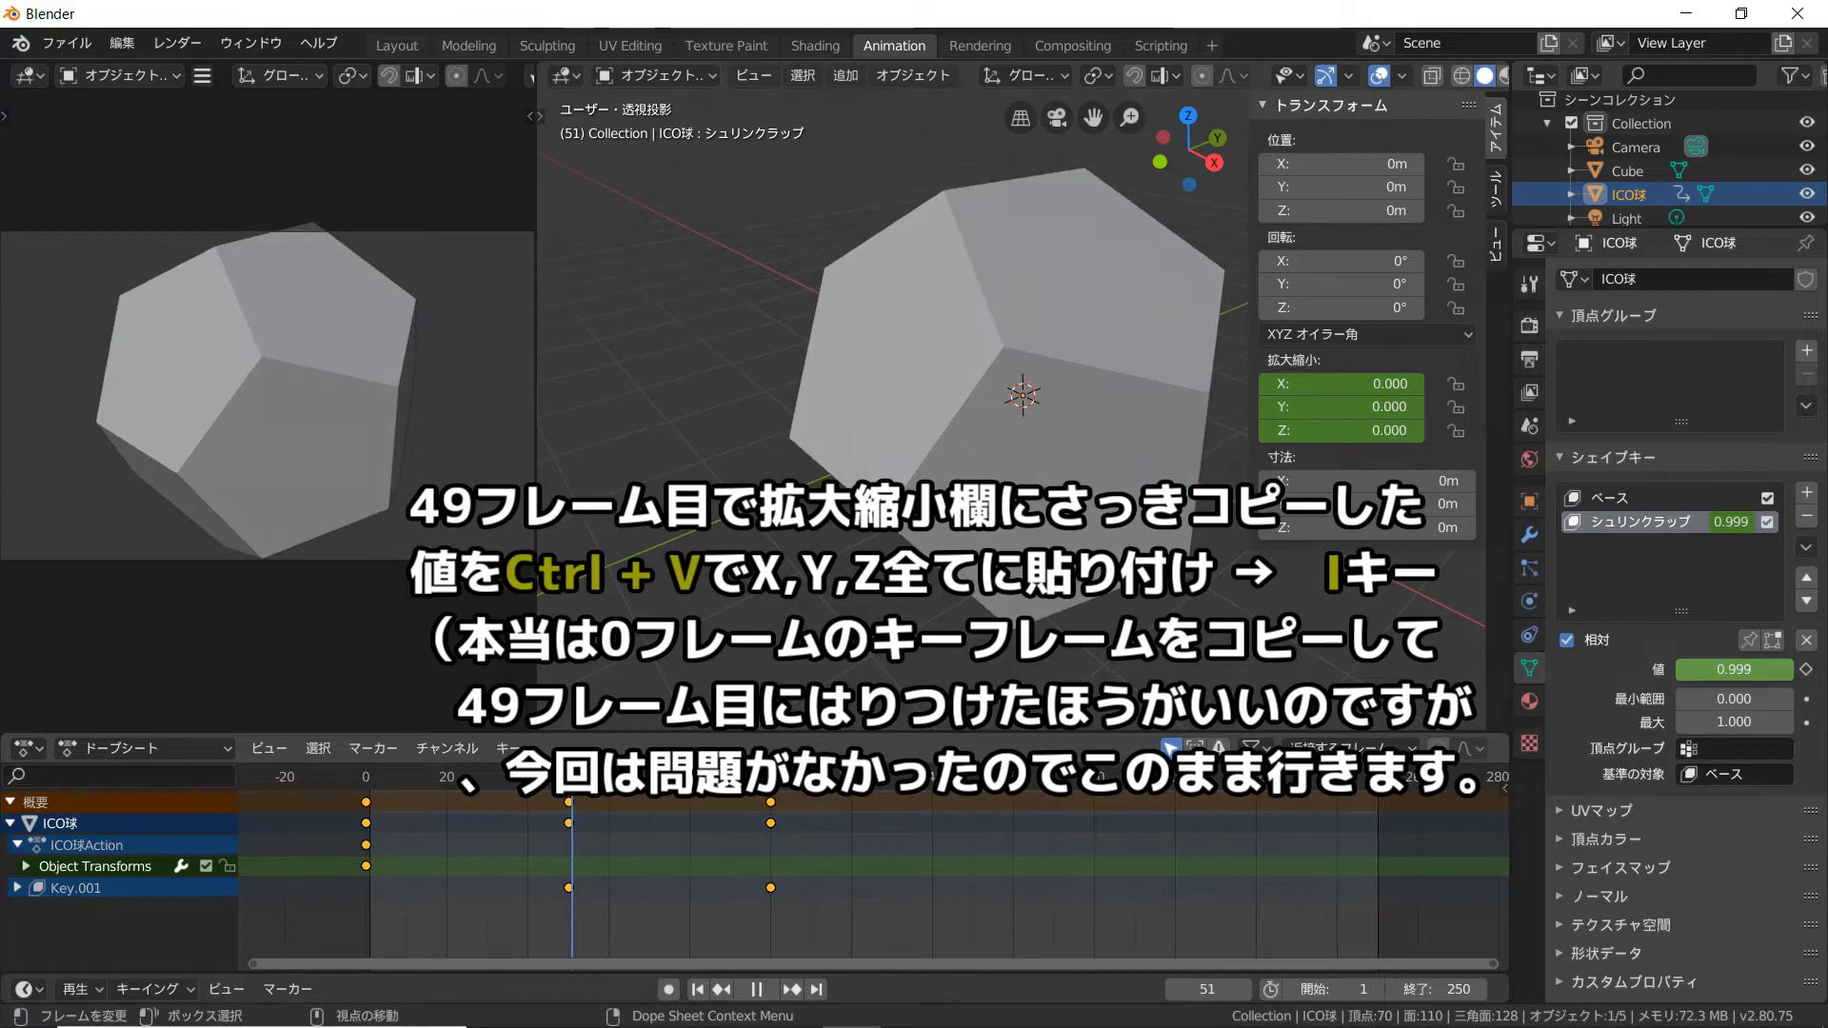
left_click_drag(762, 779, 551, 783)
key("space")
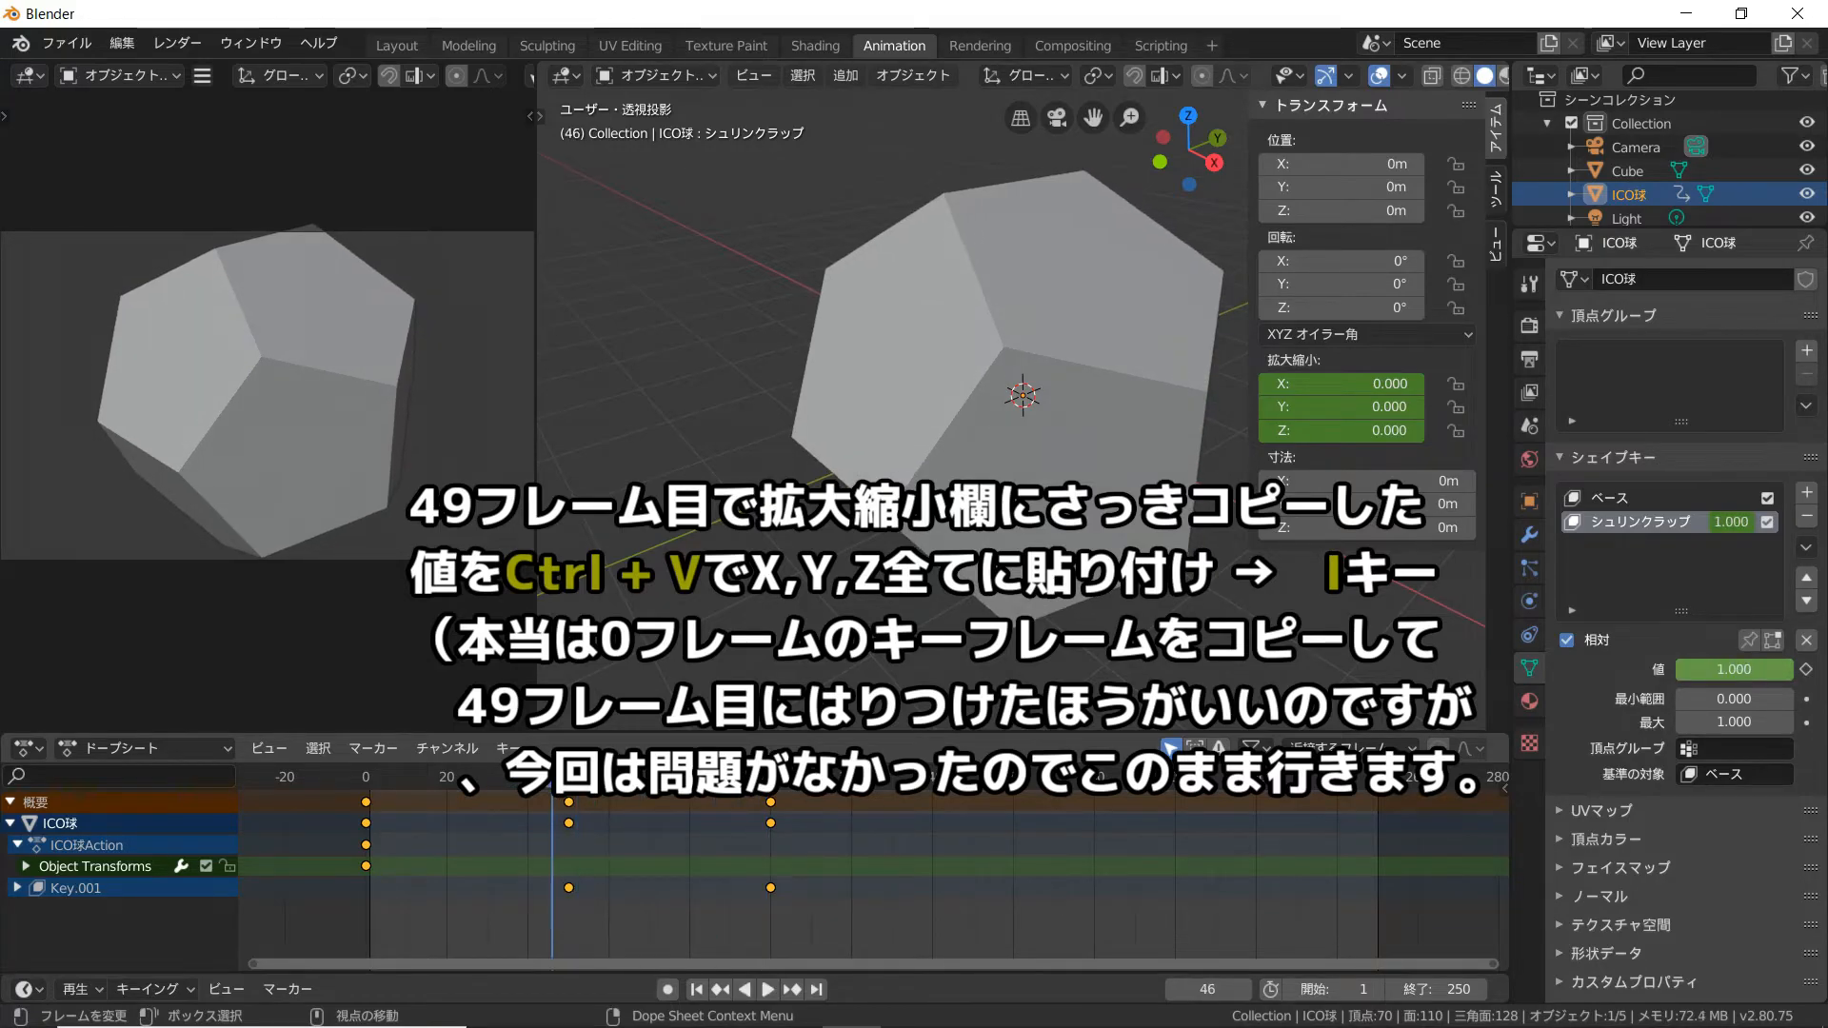
scroll(548, 783, "up", 1)
scroll(549, 784, "up", 1)
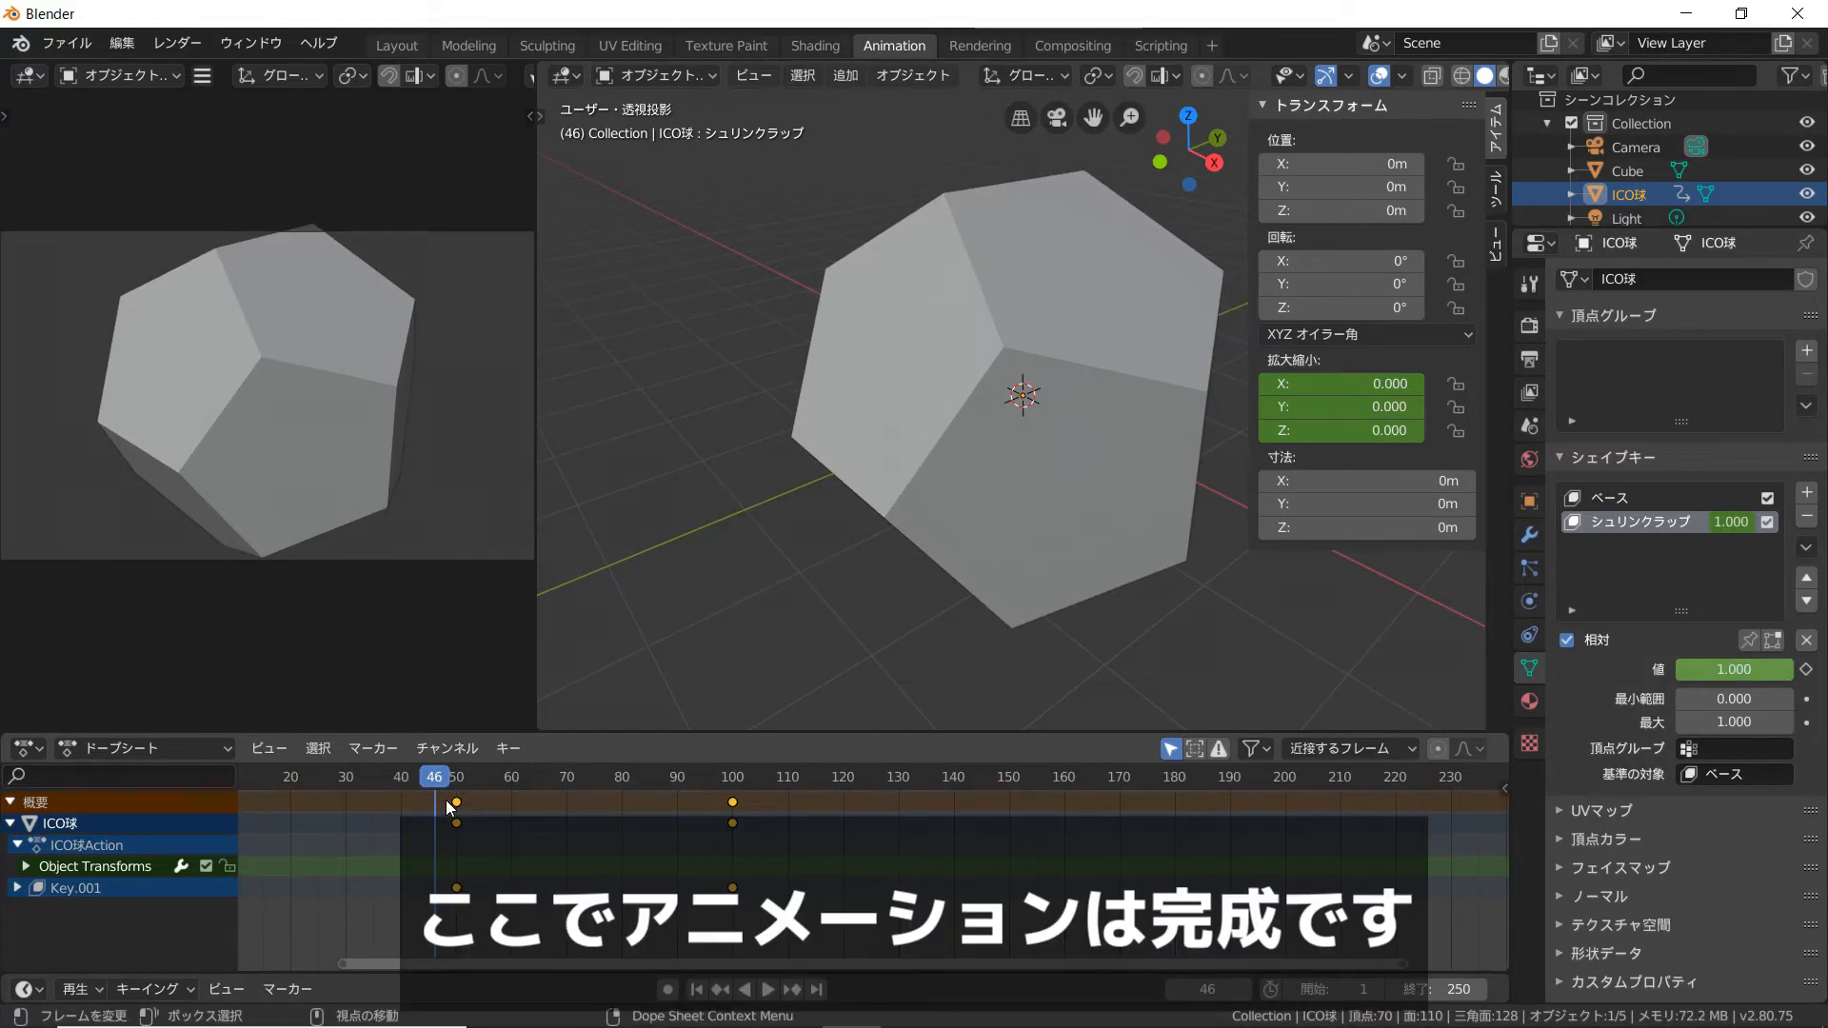
scroll(467, 801, "up", 2, "ctrl")
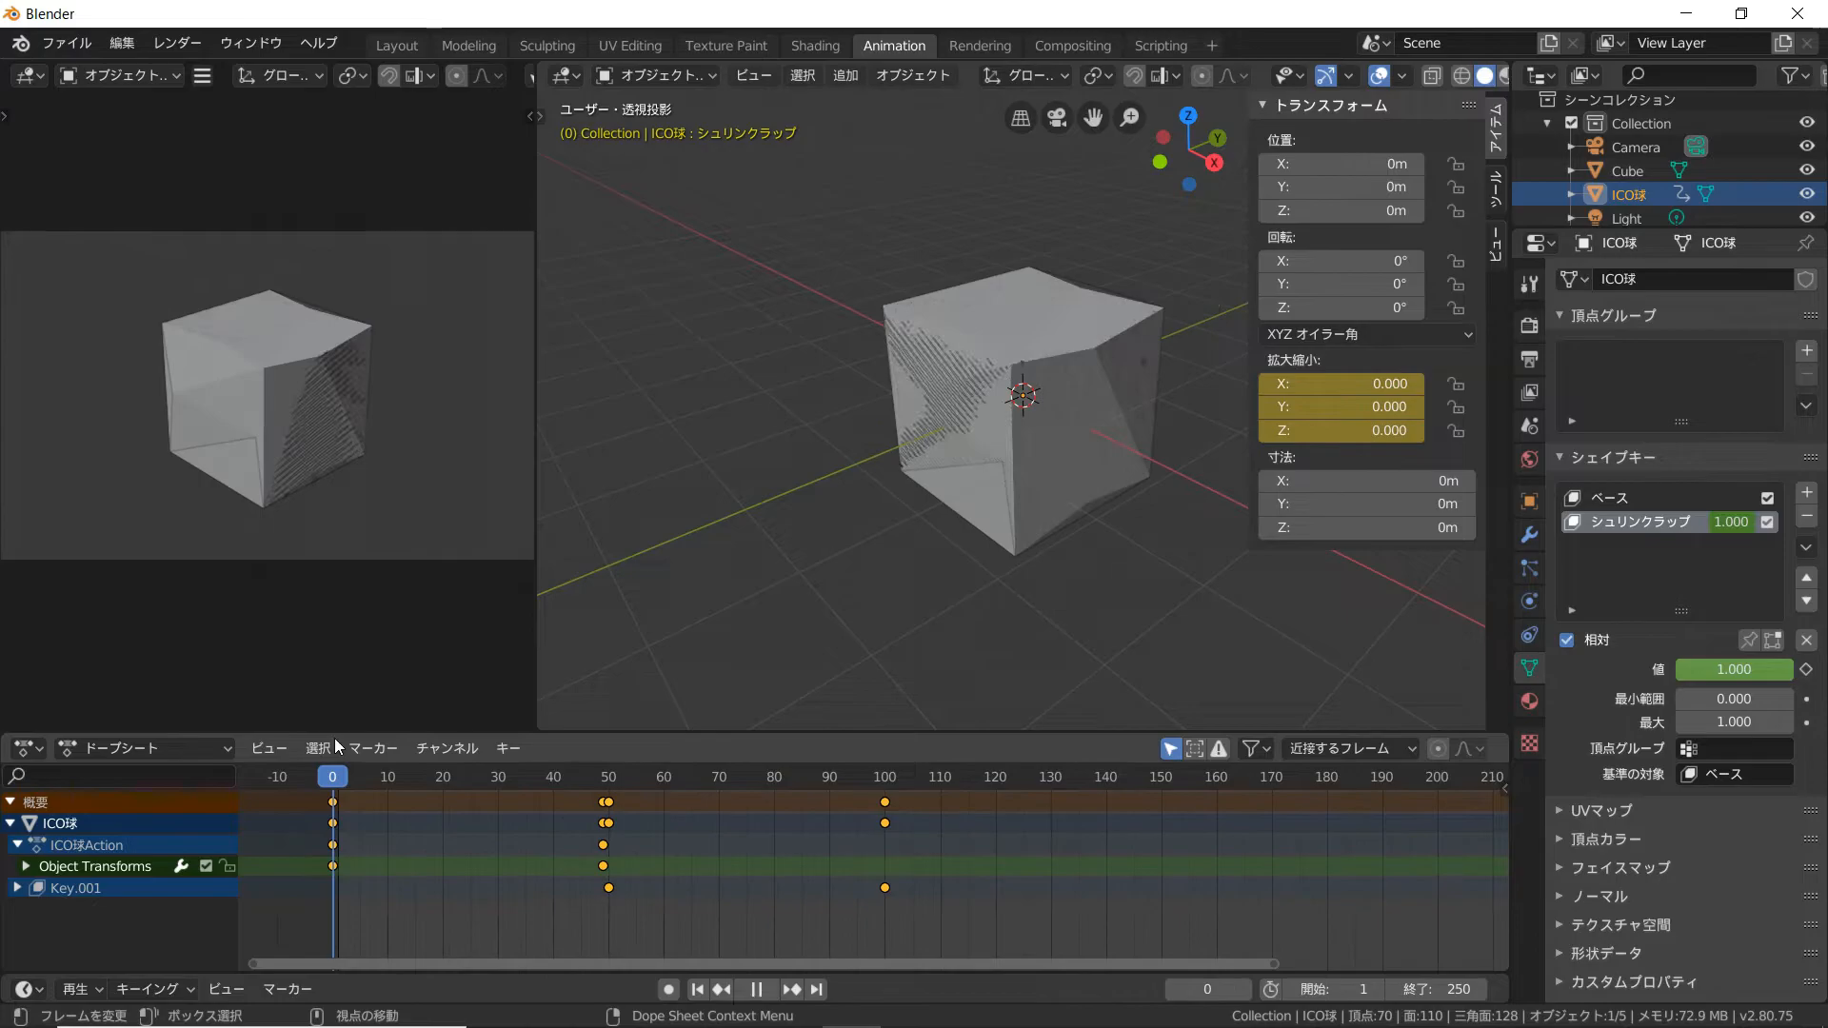
Play the animation to check the morph from cube through dodecahedron to ico sphere
key("space")
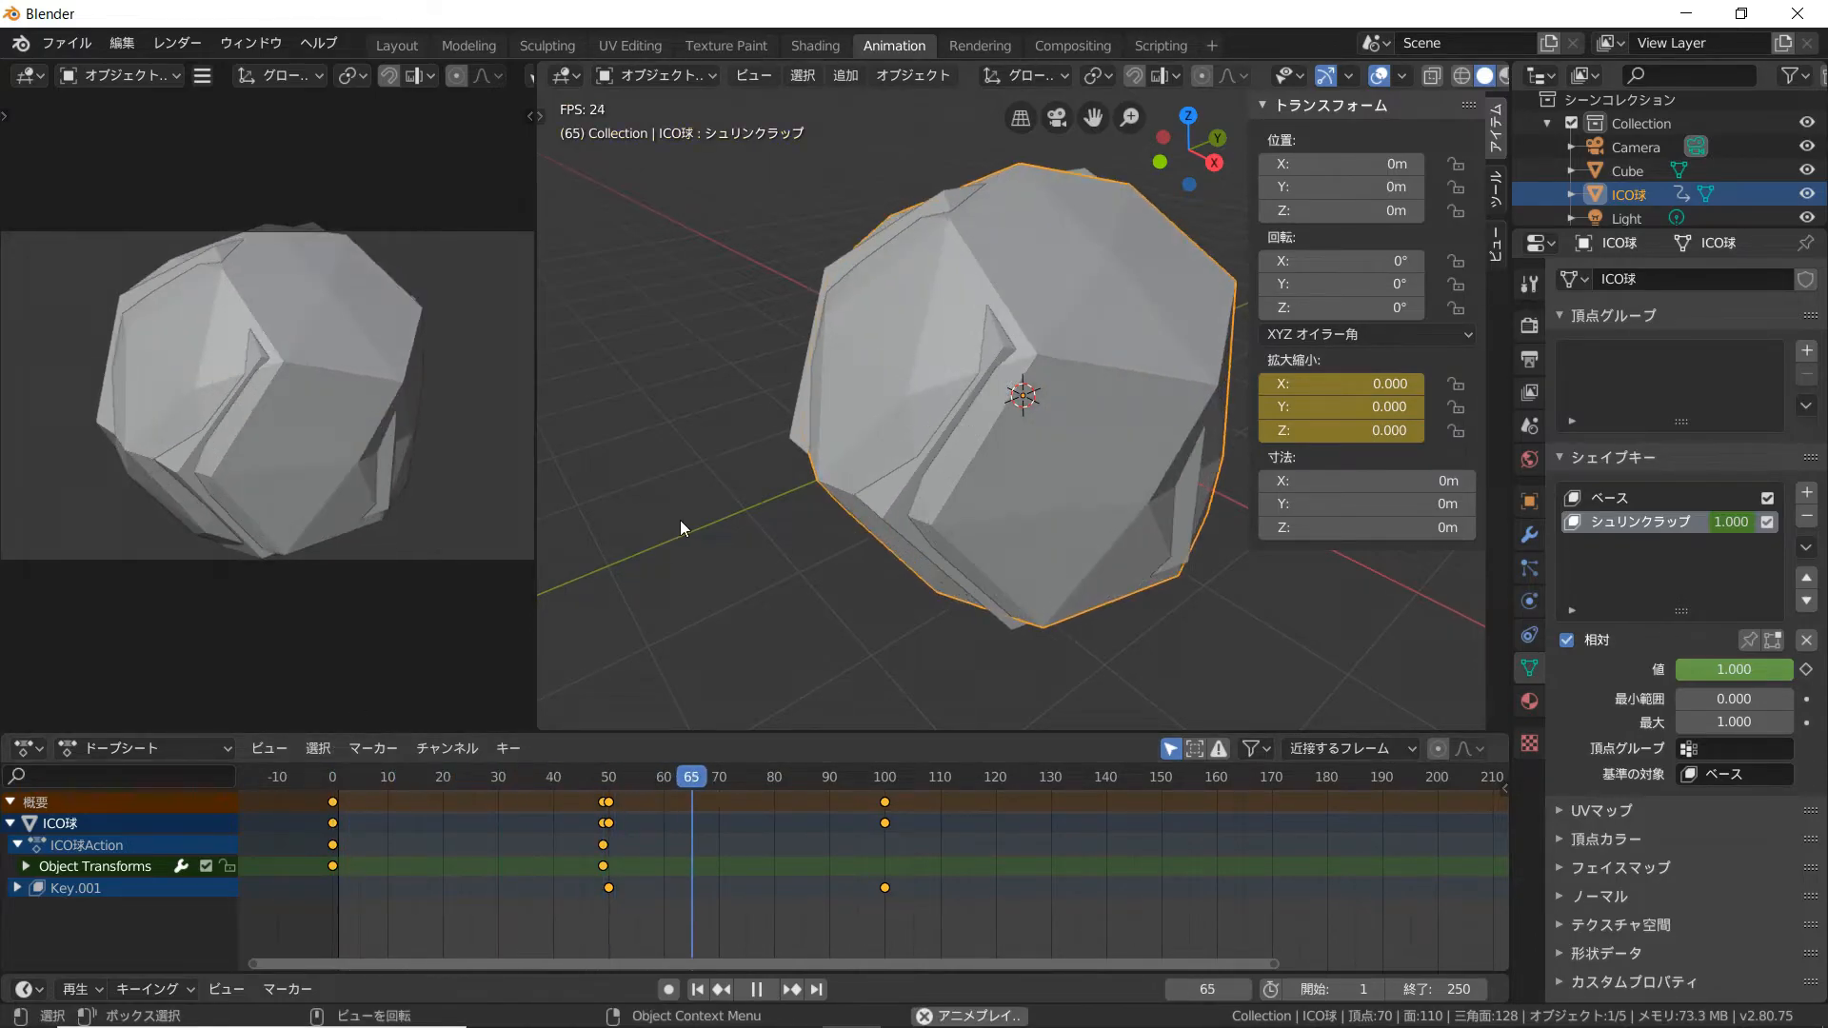
key("space")
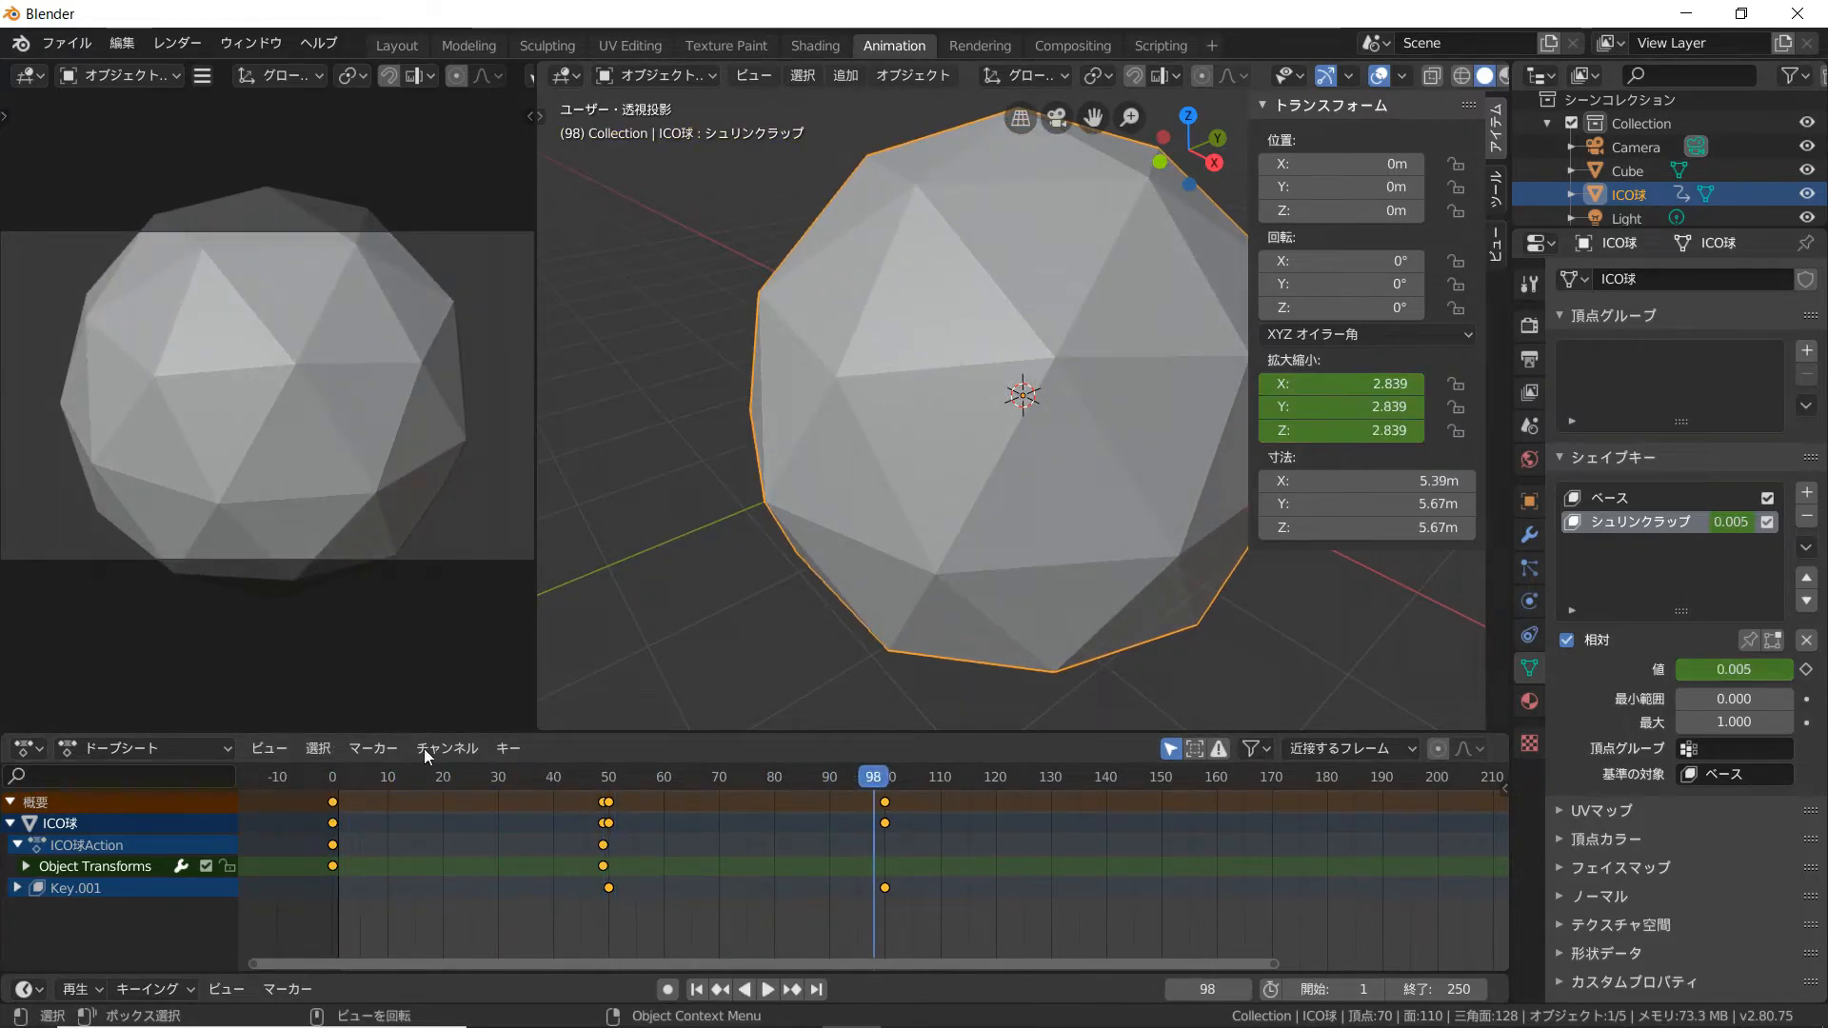
Scrub the timeline to frame 98 to check the morph into the ico sphere
left_click_drag(349, 777, 874, 762)
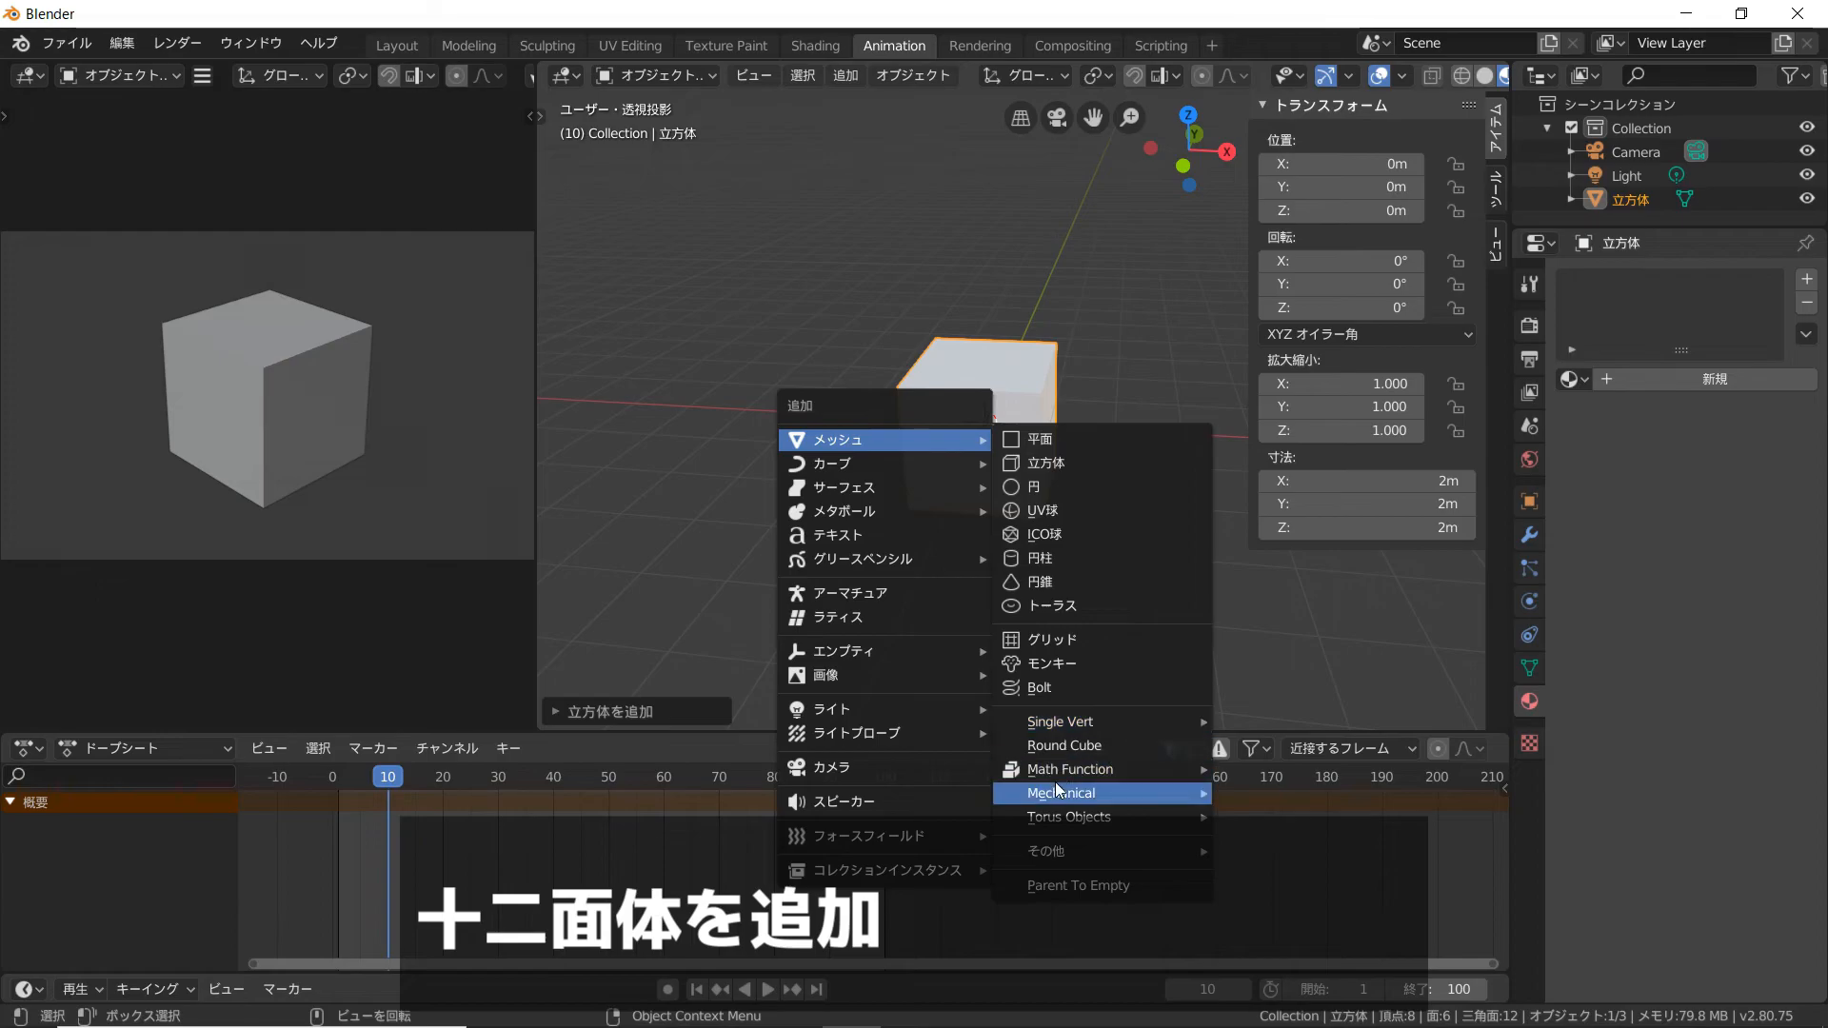
Add a dodecahedron around the new cube using the Regular Solid math function mesh
mouse_move(1060, 776)
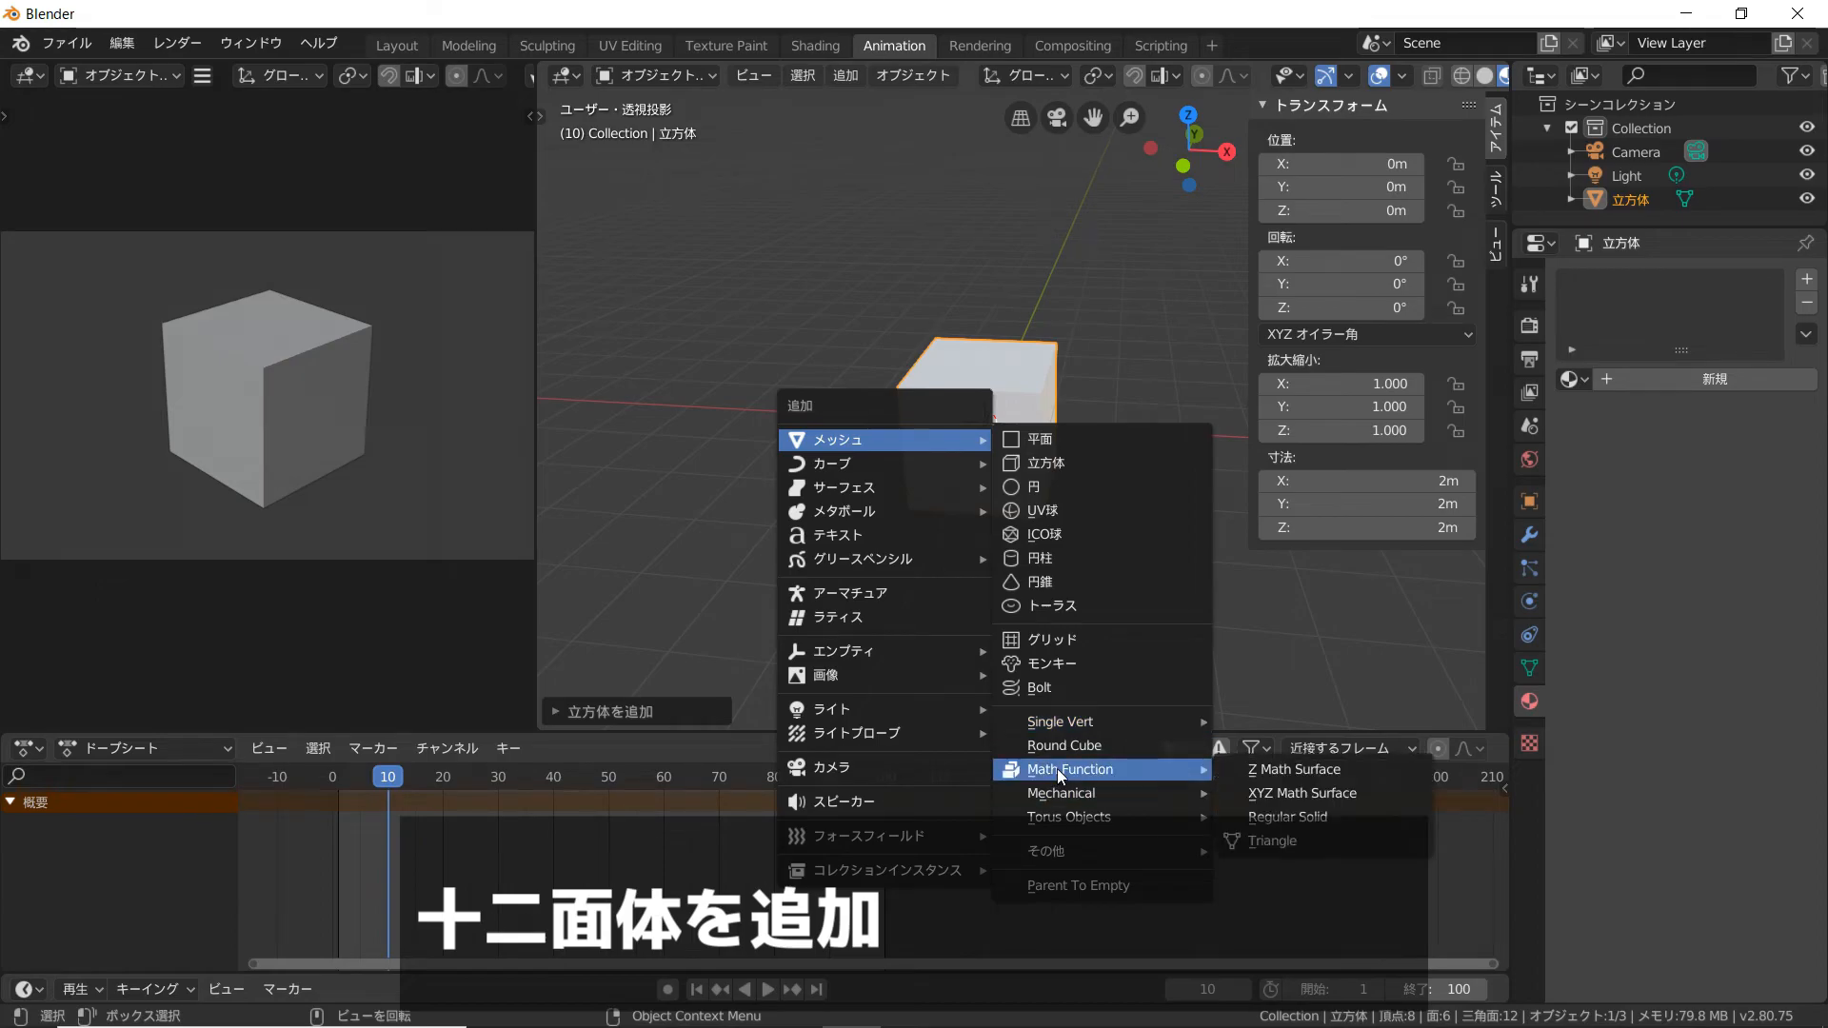
left_click(1287, 817)
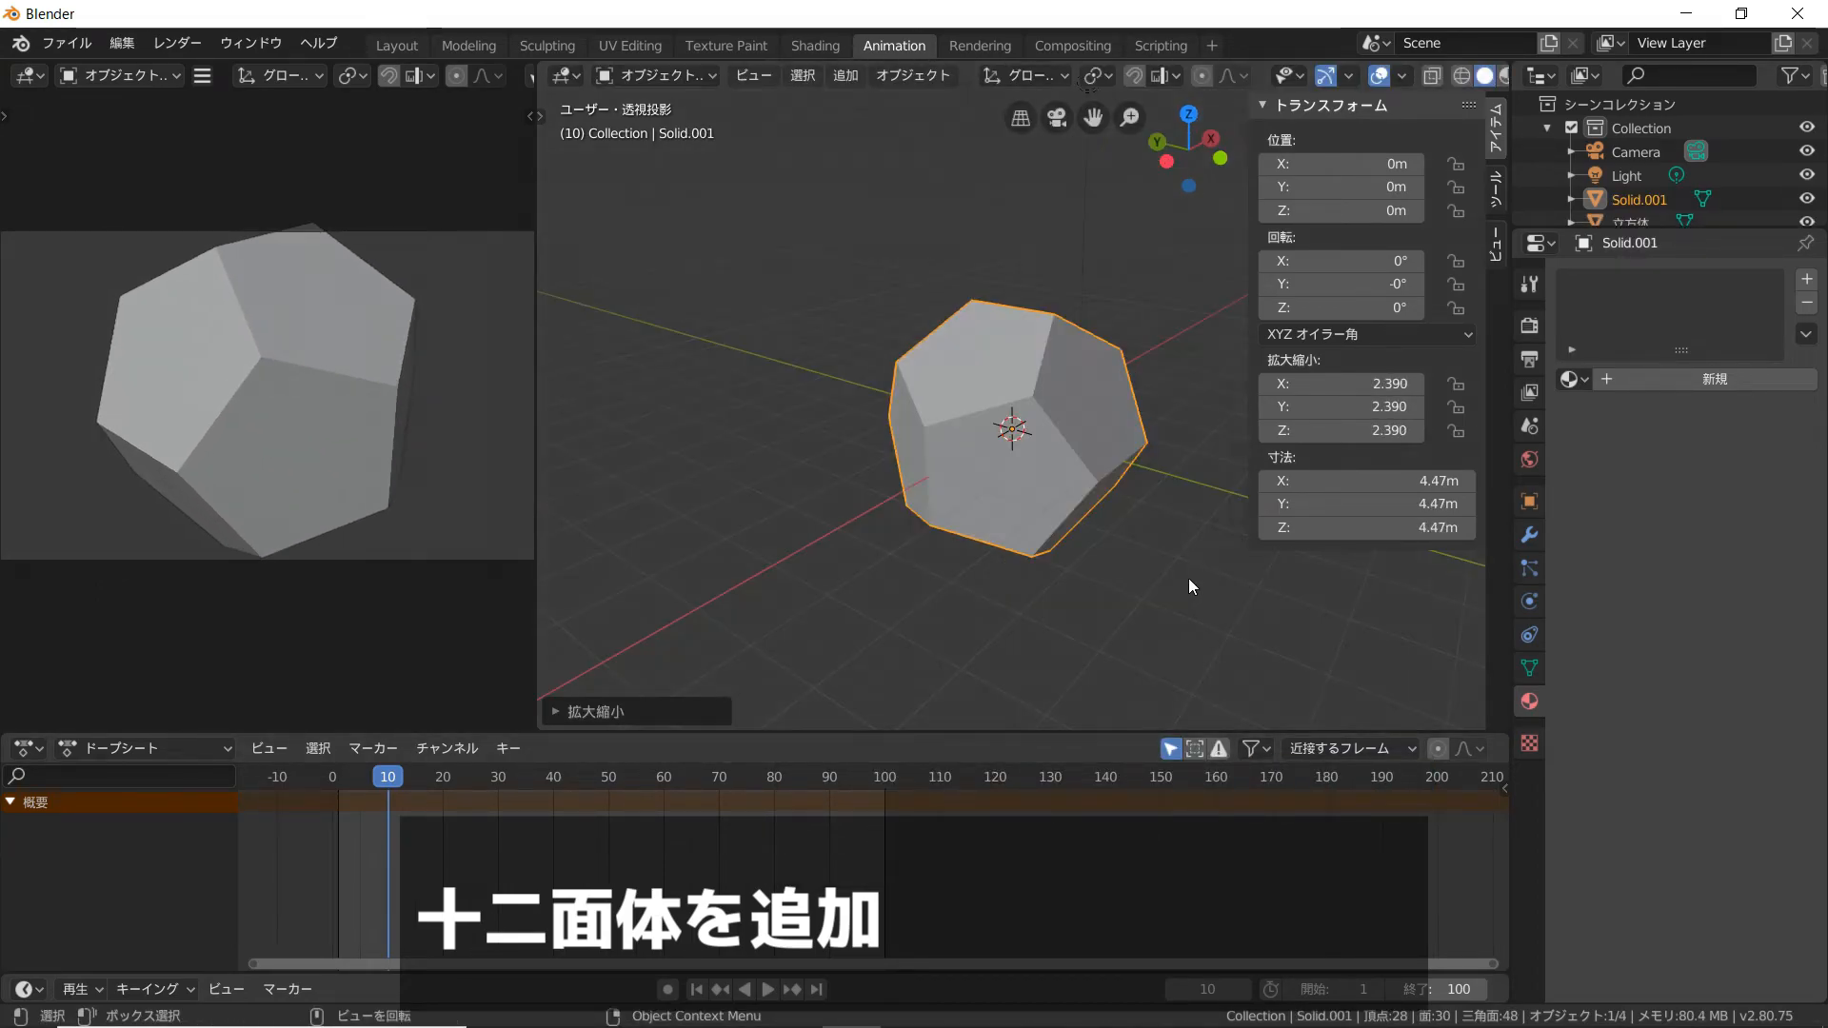
Subdivide the dodecahedron's whole mesh in Edit Mode with the number of cuts set to 5
middle_click_drag(1194, 586, 1095, 593)
key("Tab")
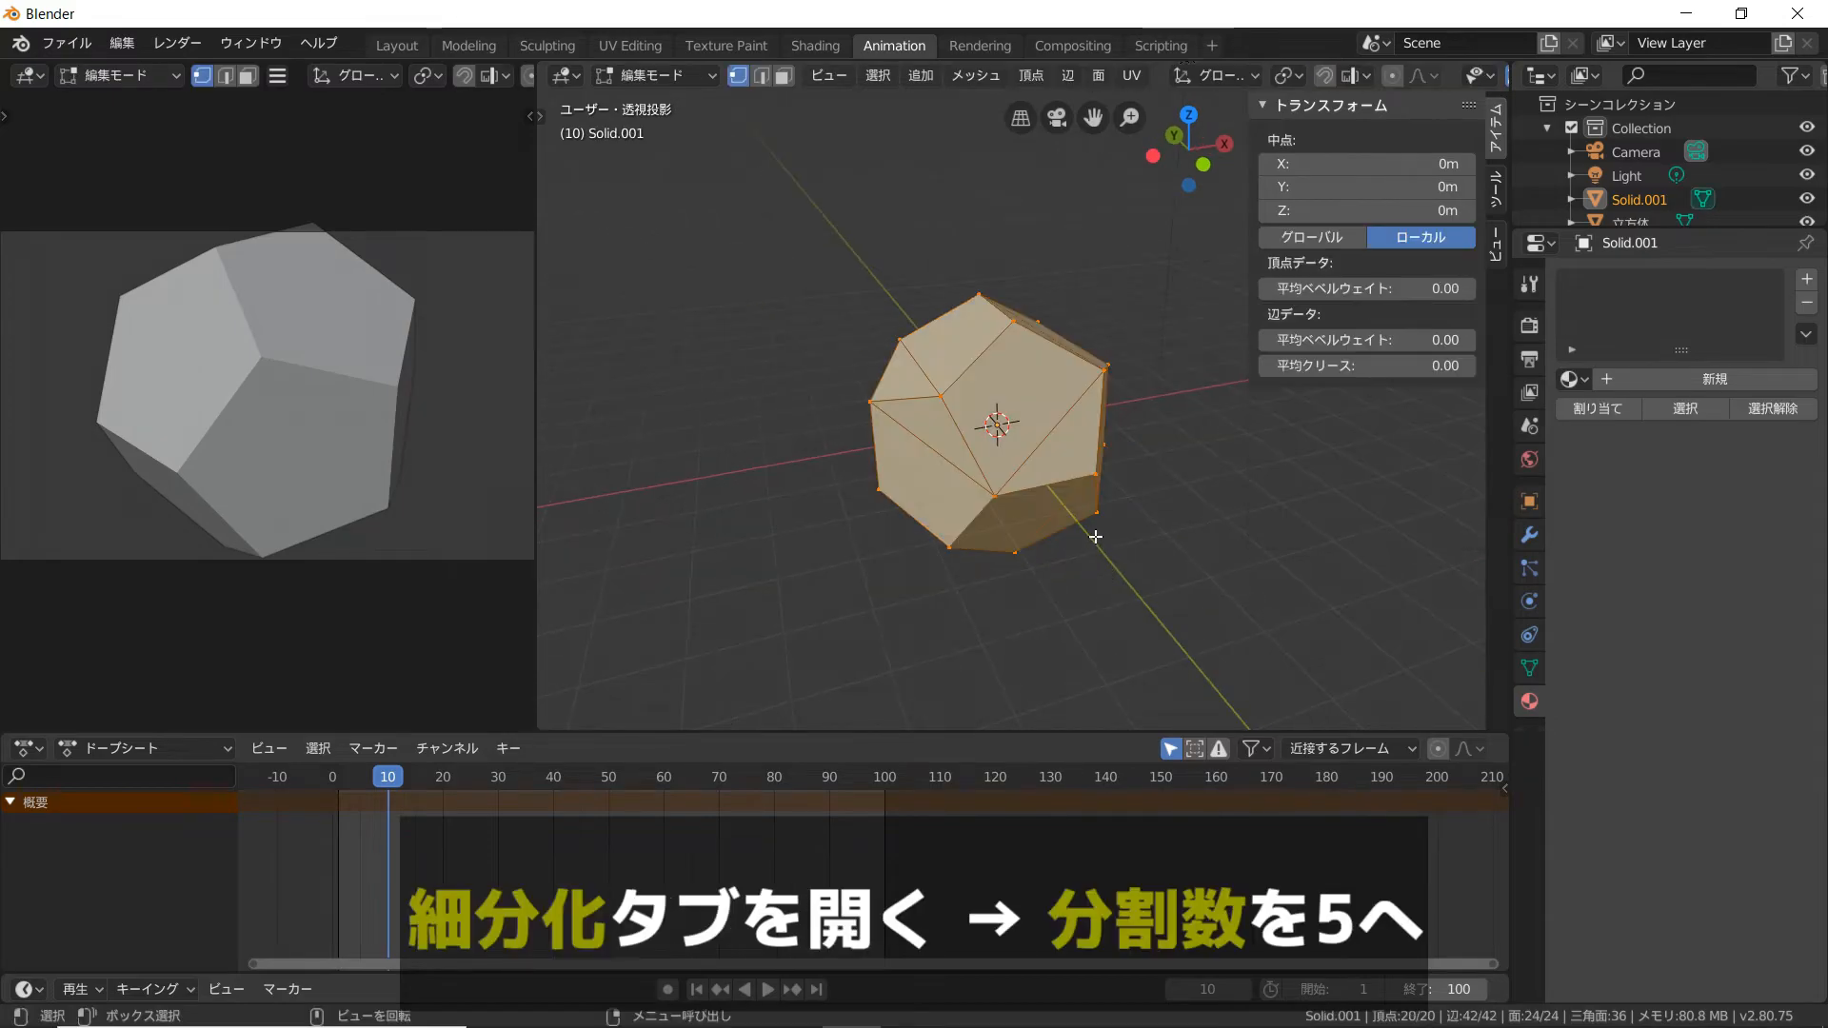
left_click(1098, 76)
mouse_move(1068, 76)
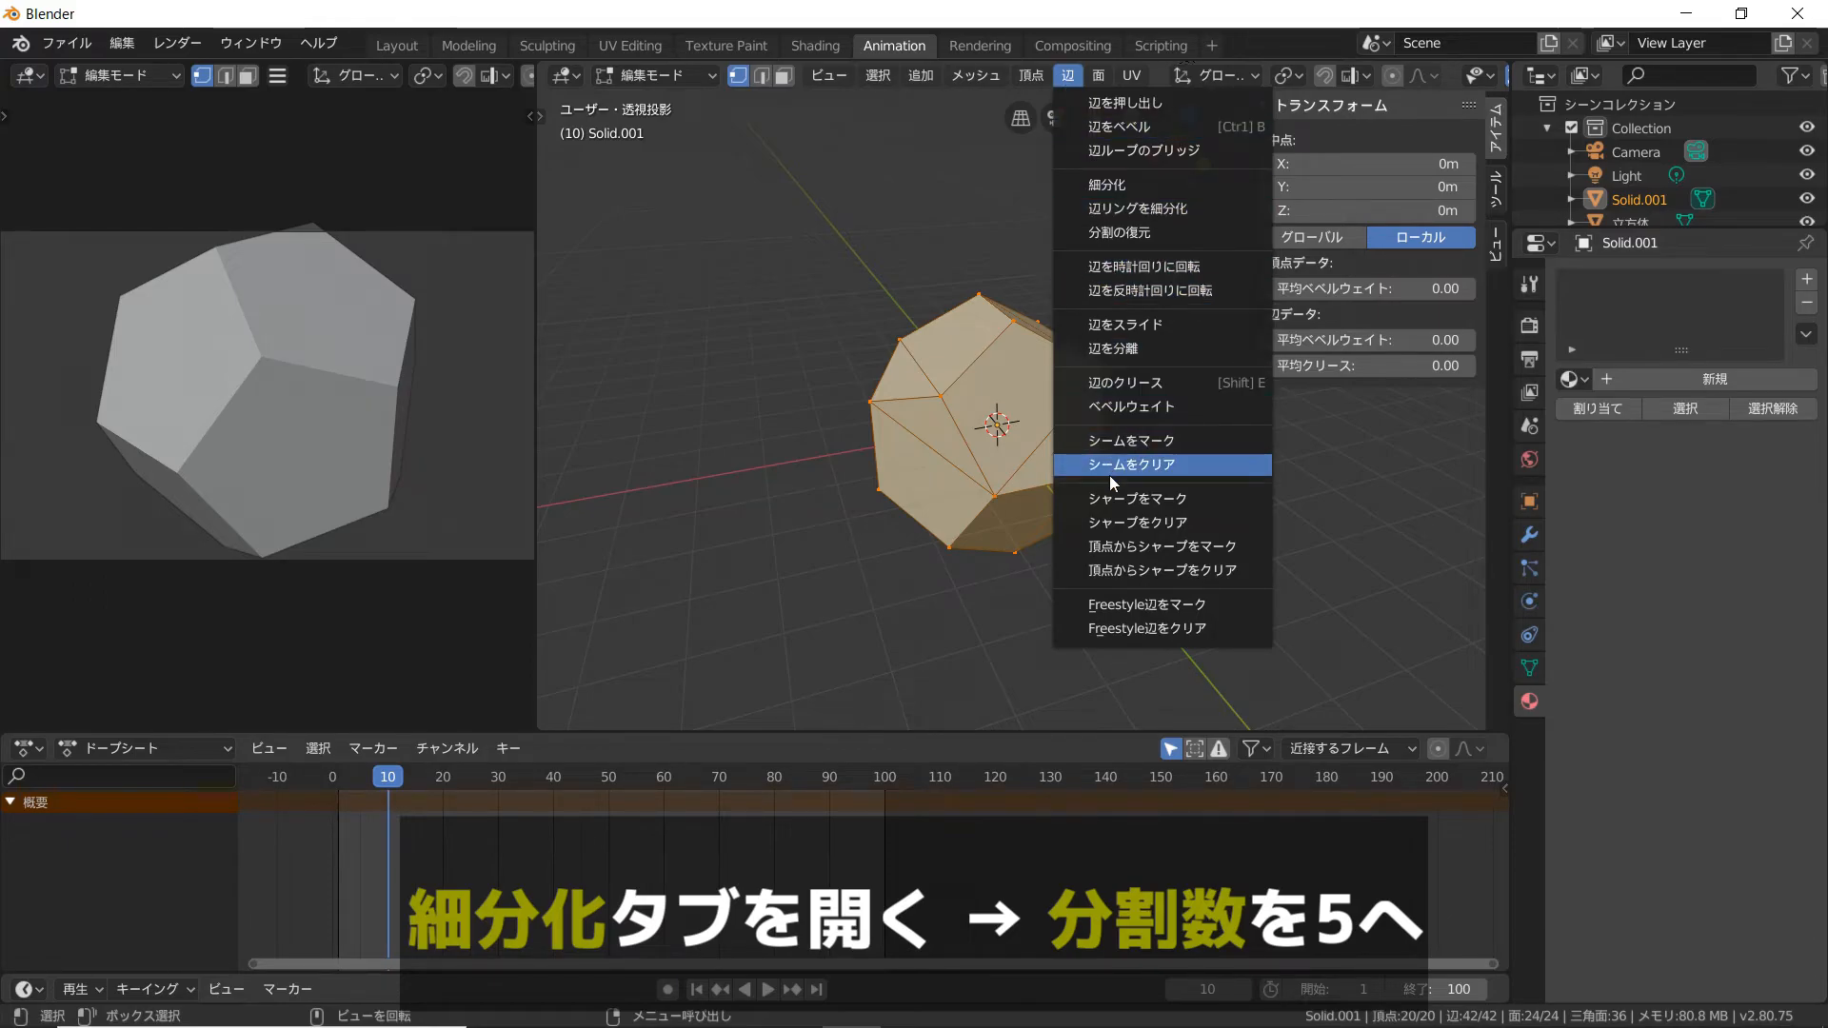
left_click(1129, 190)
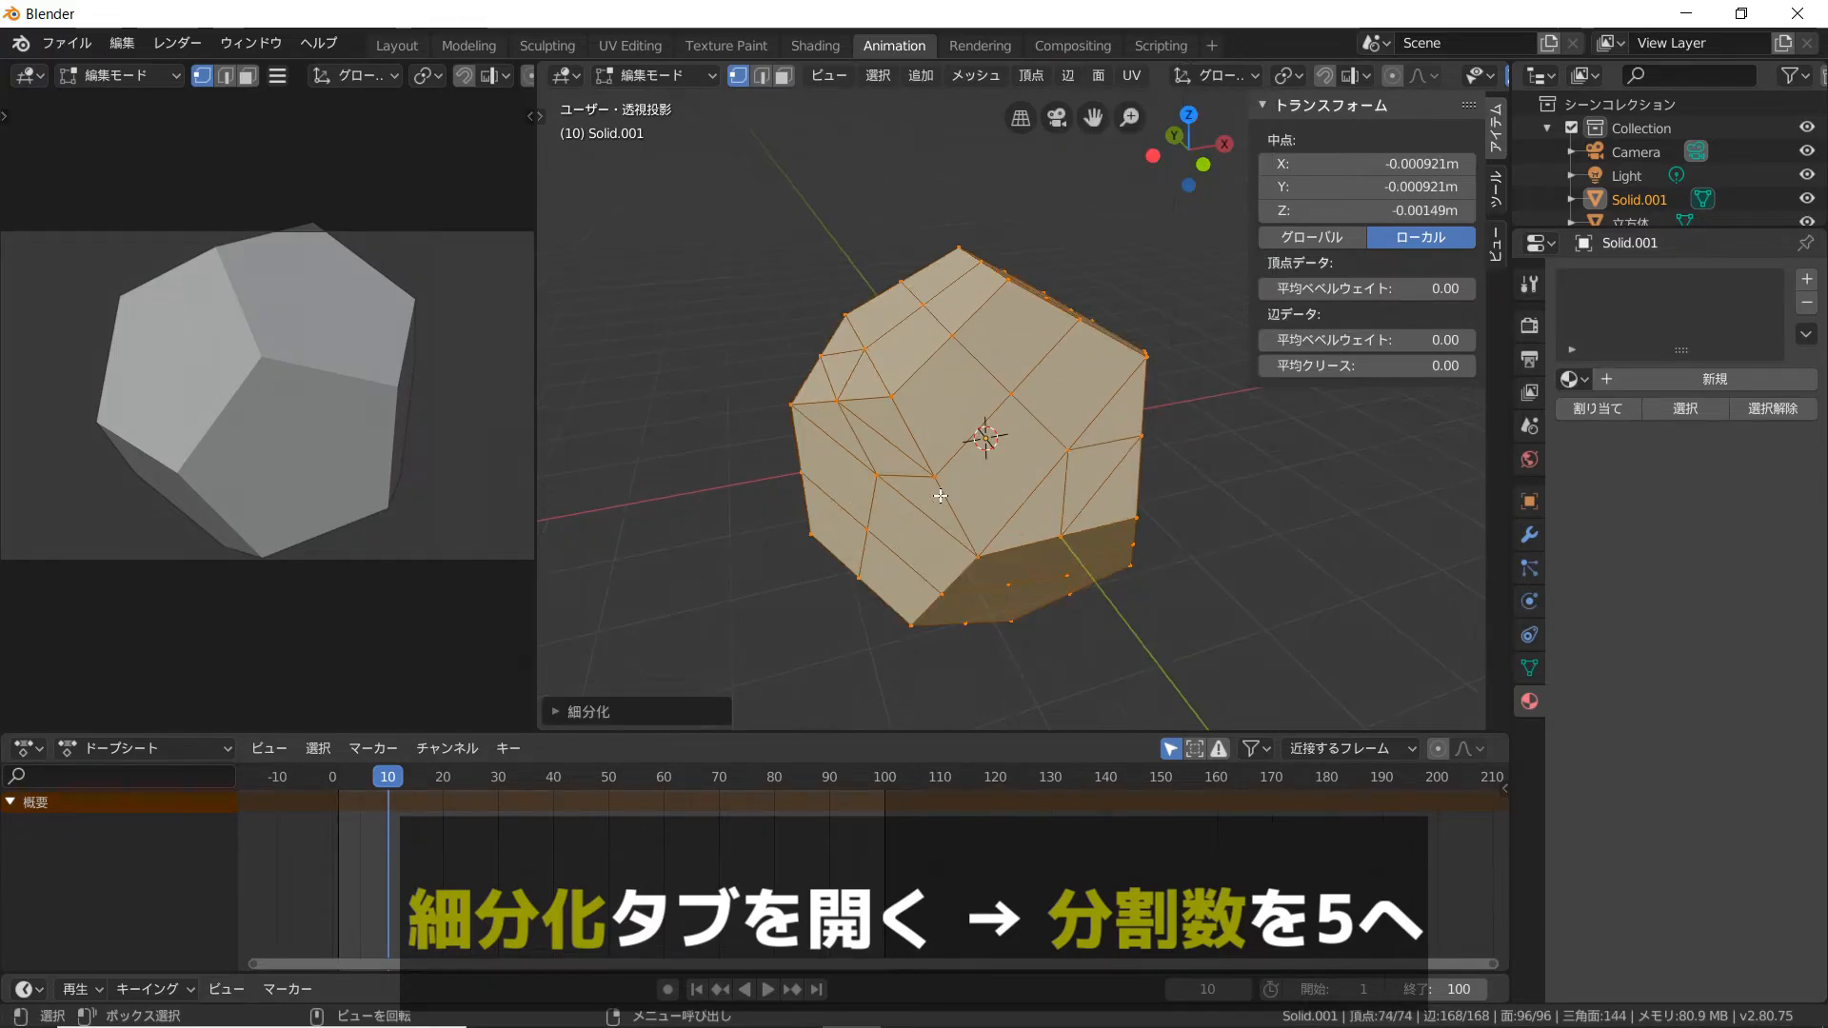
left_click(688, 710)
left_click(858, 550)
left_click(858, 550)
left_click(858, 551)
left_click(858, 550)
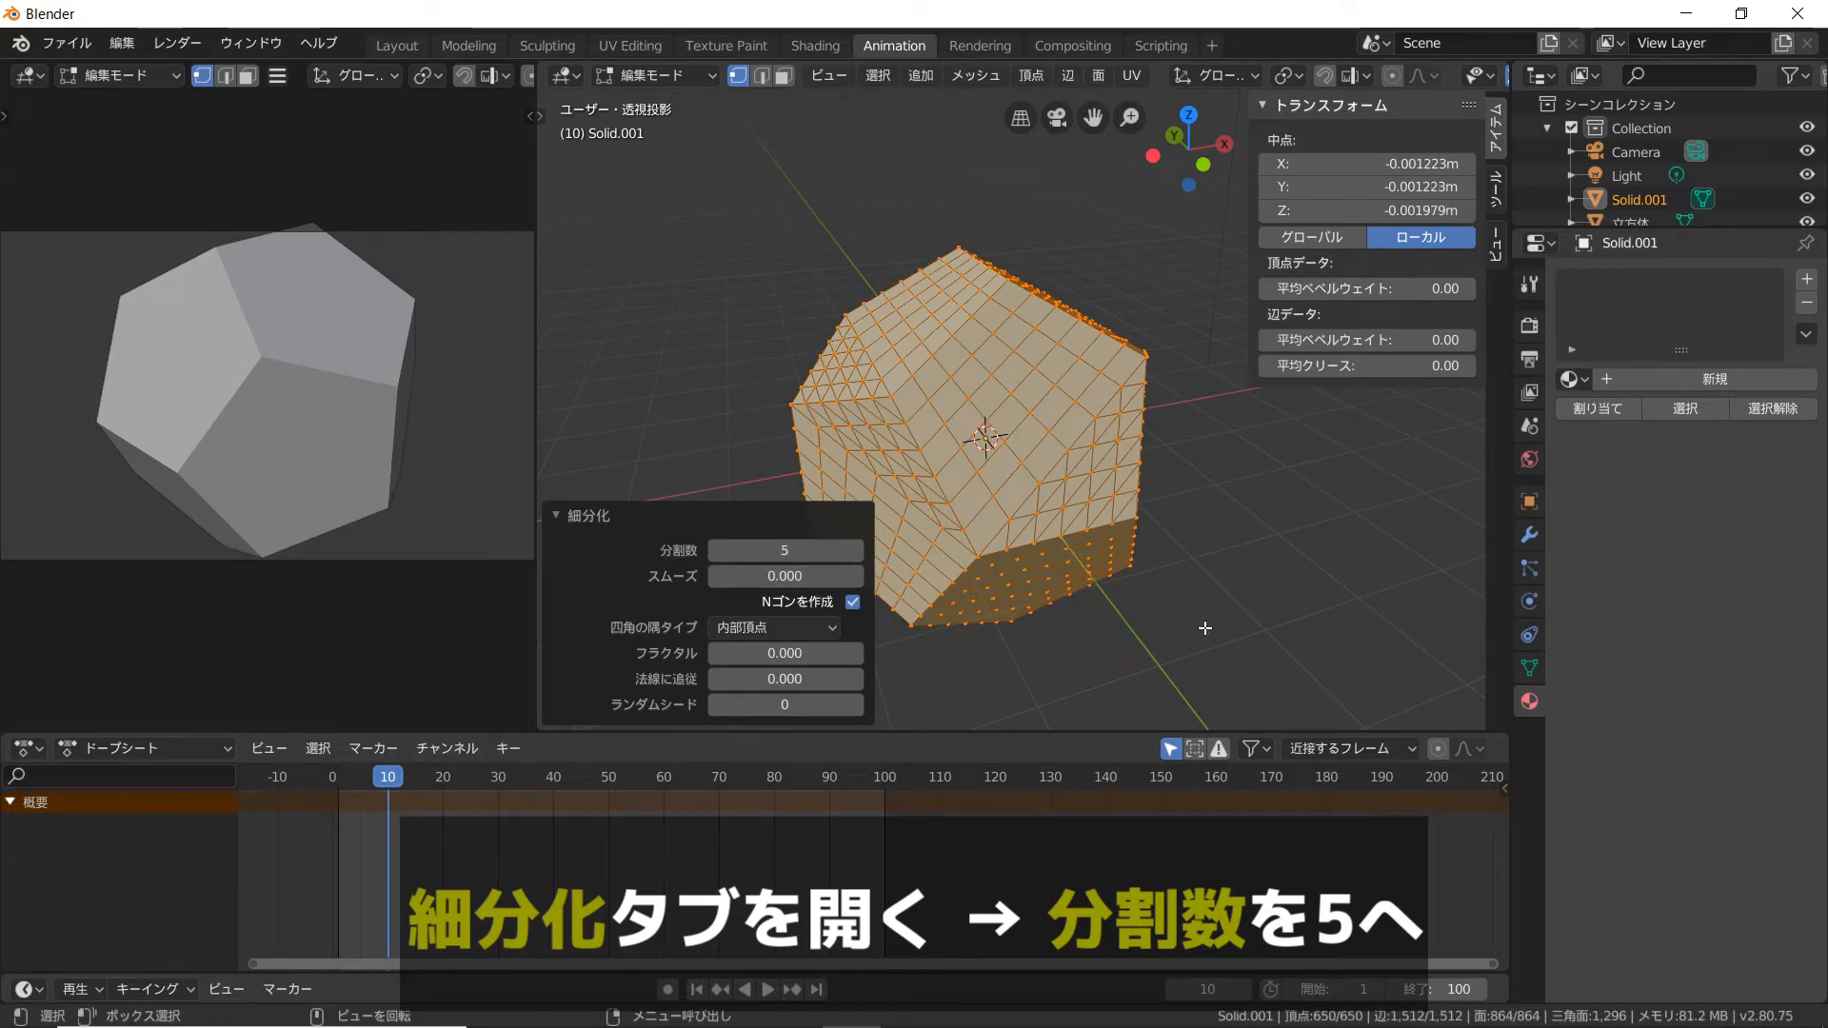
Return to Object Mode, add a Shrinkwrap modifier targeting the cube to the dodecahedron and apply it as a shape key
key("Tab")
middle_click_drag(1205, 628, 1054, 591)
scroll(1053, 592, "down", 2)
left_click(1529, 535)
left_click(1687, 279)
left_click(1461, 538)
left_click(1700, 340)
left_click(1700, 340)
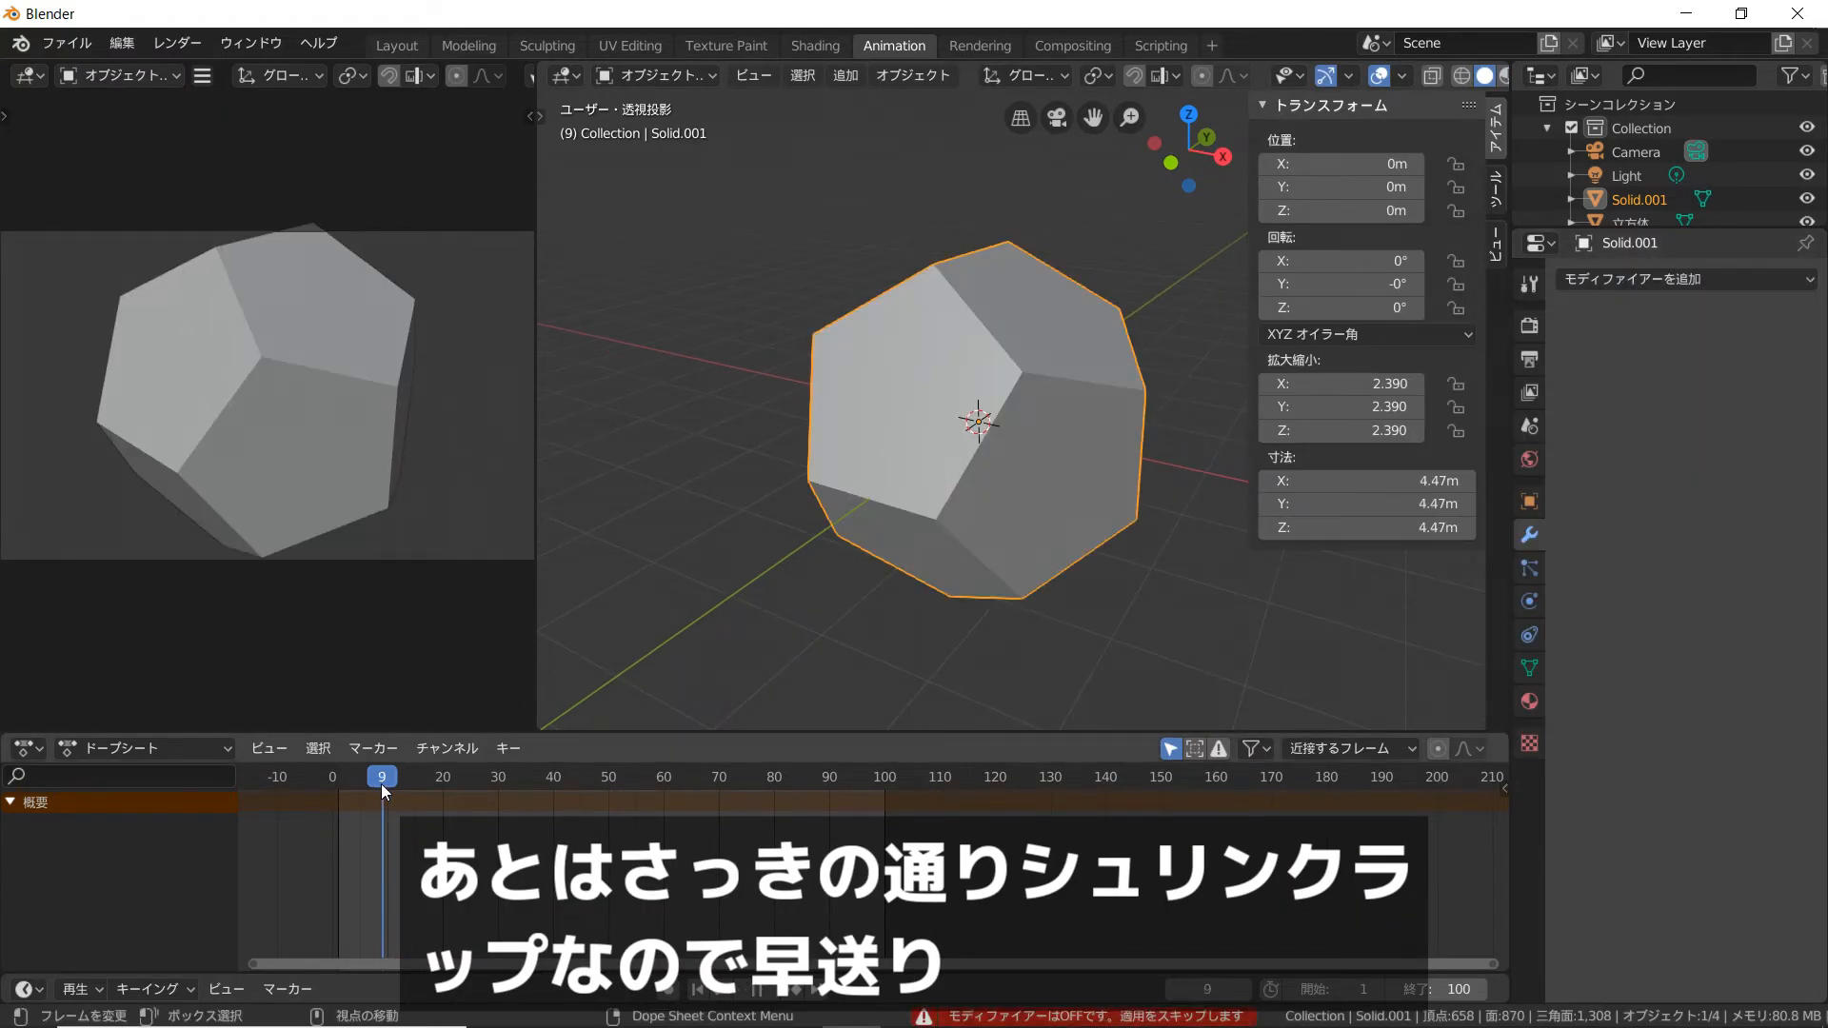
Go to frame 30, set the dodecahedron's Shrinkwrap shape key value to 1.000 and inspect the shape from several angles
left_click_drag(384, 788, 498, 783)
left_click(1529, 668)
left_click(1633, 521)
left_click_drag(1691, 670, 1790, 669)
scroll(1067, 491, "up", 3)
middle_click_drag(1061, 491, 960, 459)
key("z")
left_click(965, 619)
mouse_move(970, 609)
middle_mouse_down()
mouse_move(1046, 541)
mouse_move(1106, 569)
mouse_move(1088, 533)
middle_mouse_up()
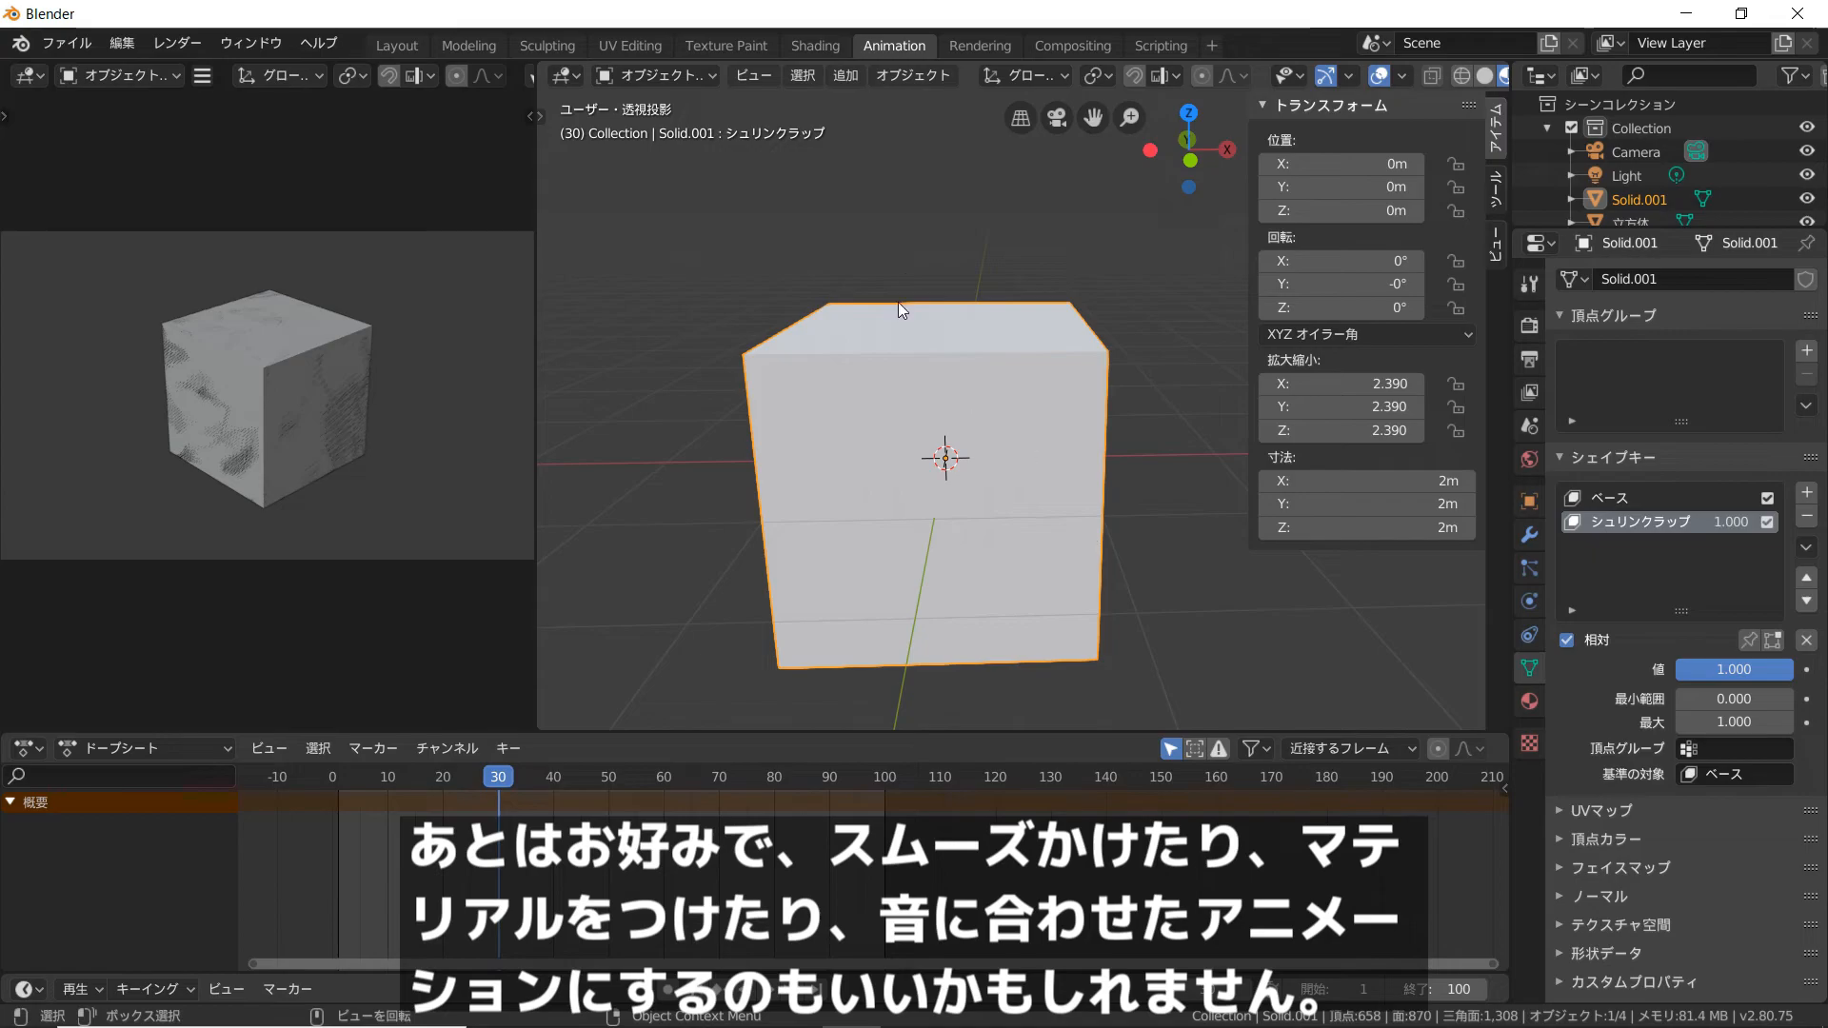
middle_click_drag(979, 337, 1025, 511)
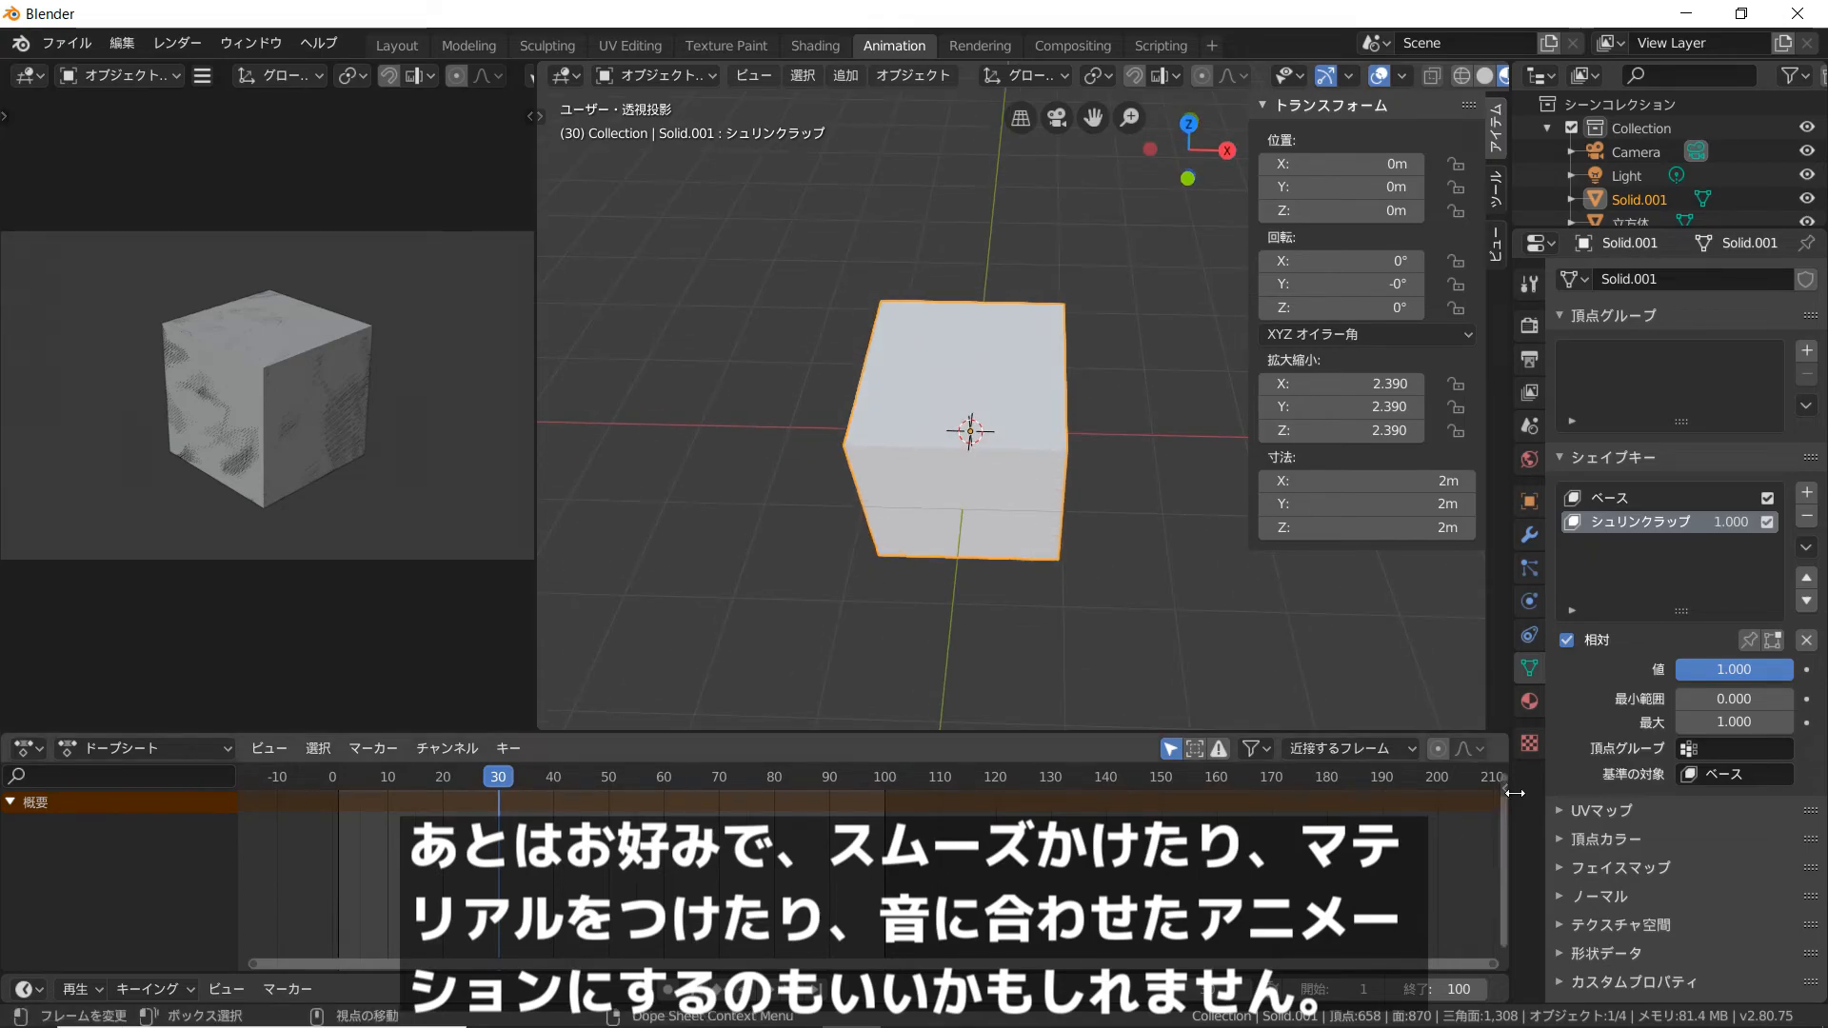